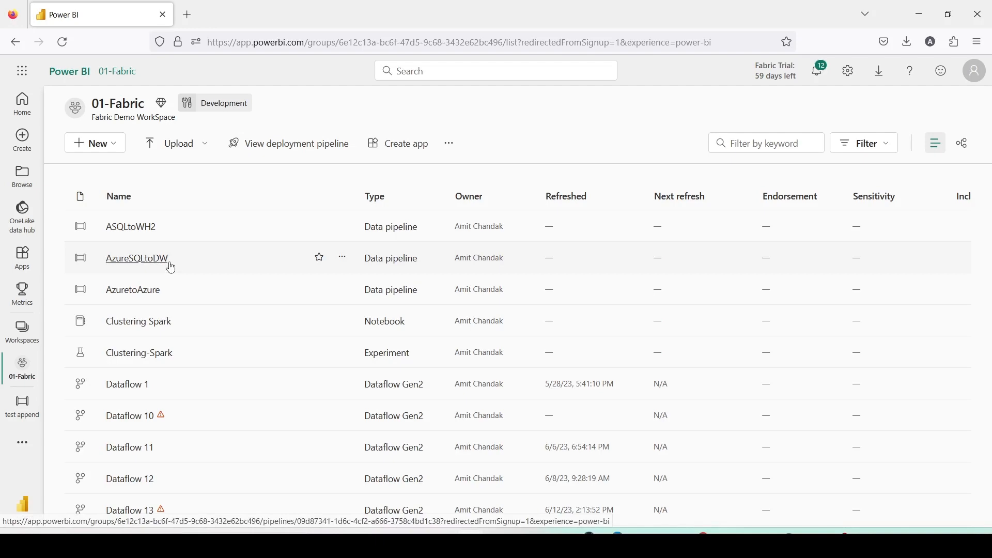
Scroll through the items listed in the 01-Fabric workspace.
scroll(171, 268, "down", 10)
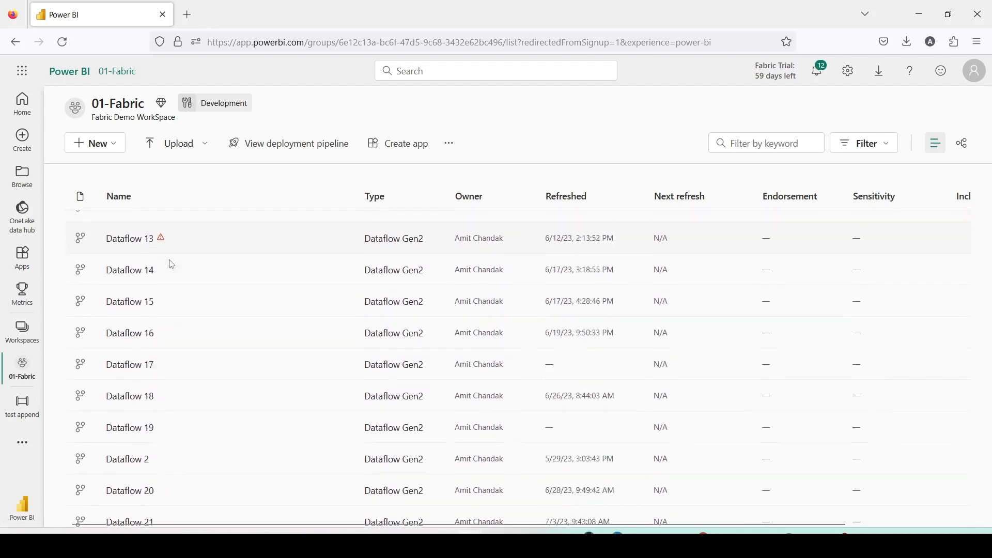
scroll(172, 265, "down", 10)
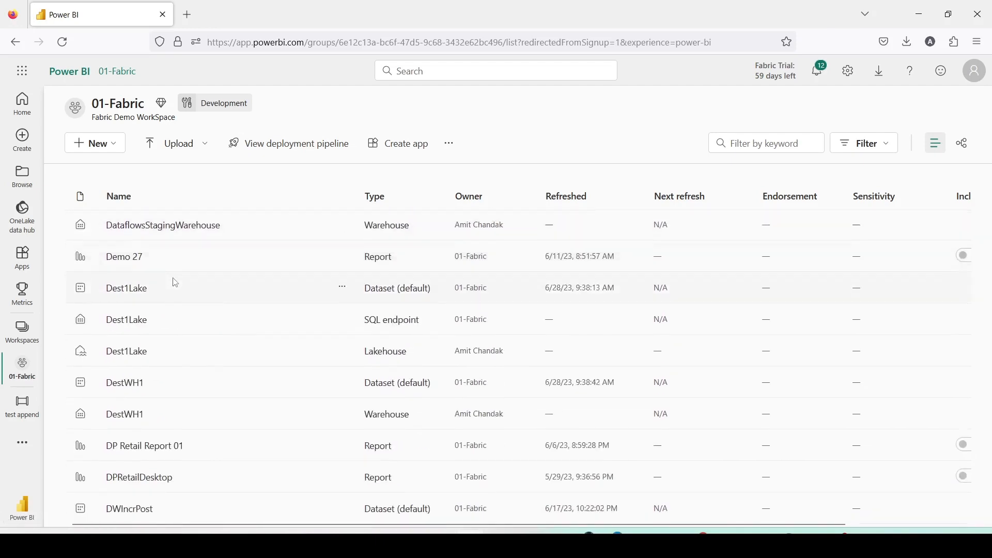
scroll(150, 295, "down", 5)
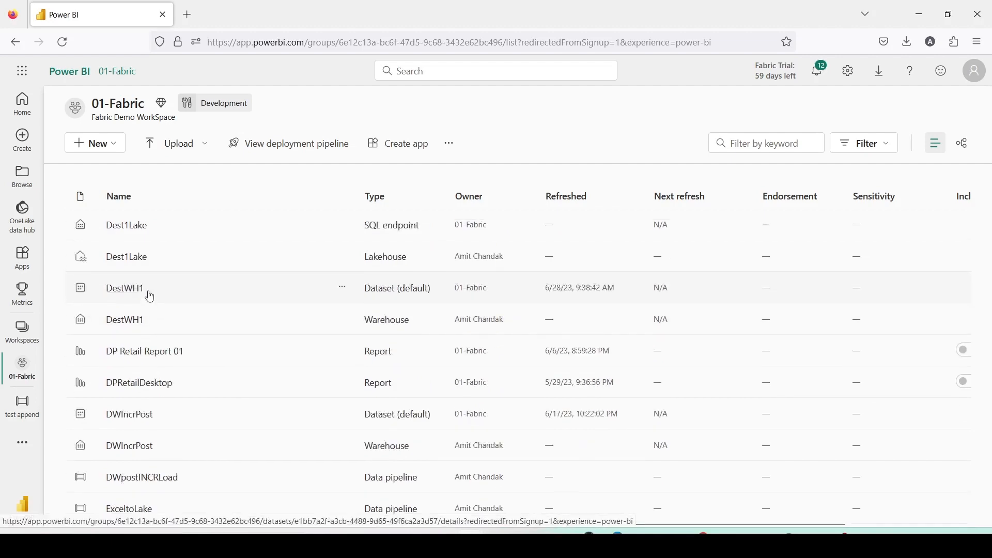
scroll(150, 295, "down", 10)
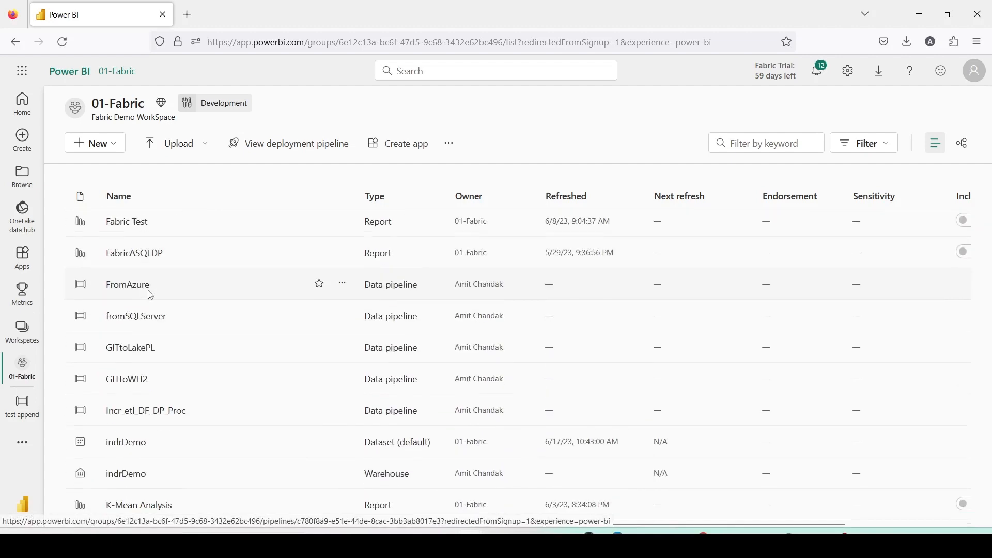
scroll(151, 295, "down", 10)
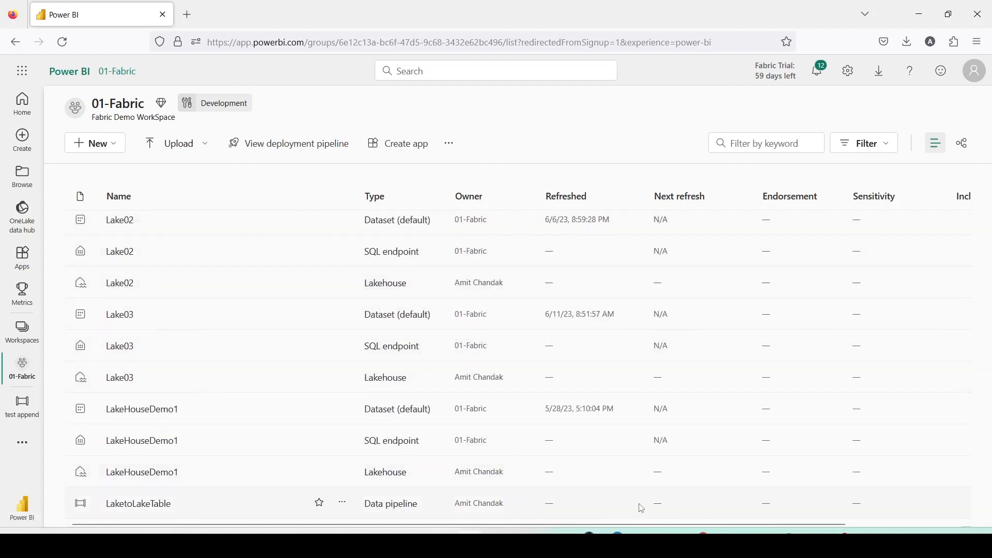
Switch to pgAdmin and run the row count query on sales_data.sales_fact.
left_click(810, 542)
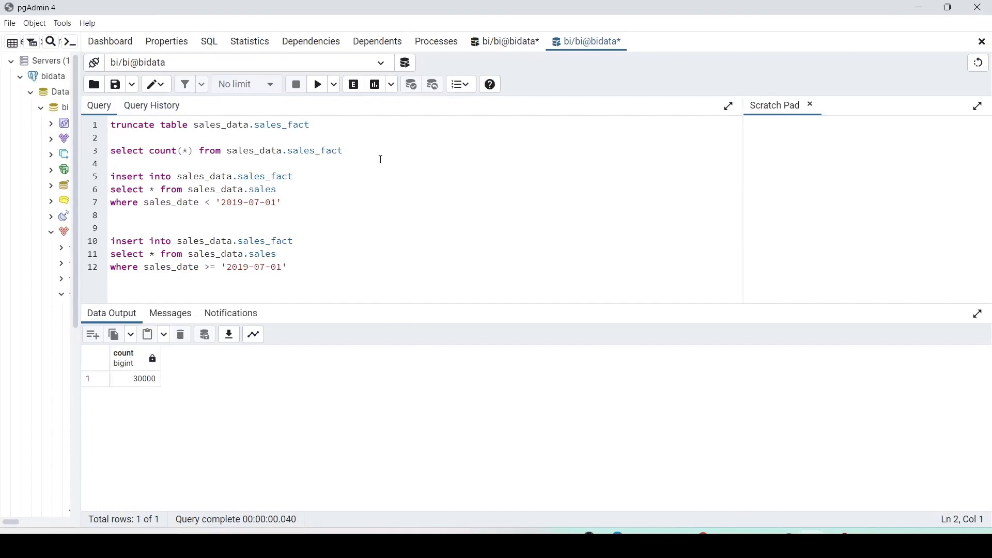
left_click_drag(344, 151, 113, 150)
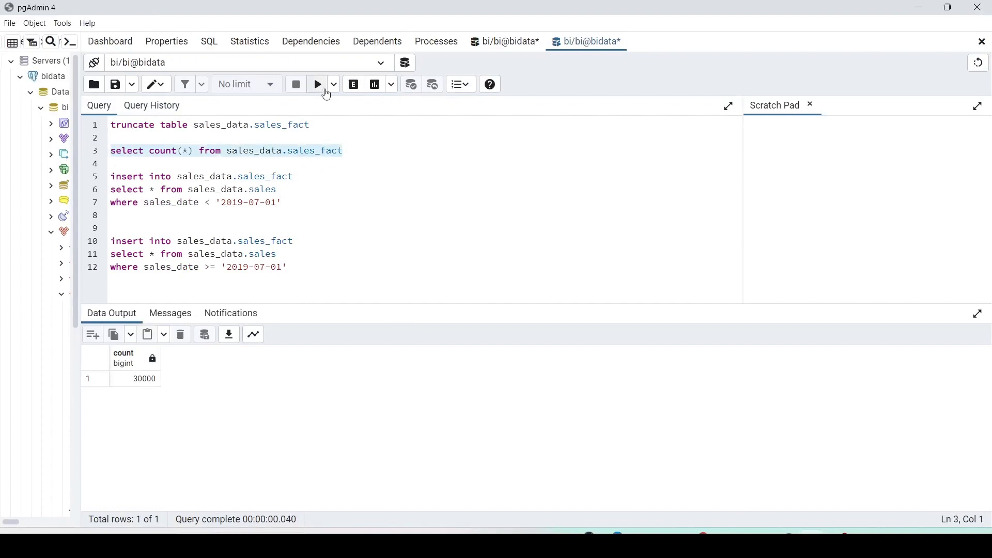
left_click(319, 85)
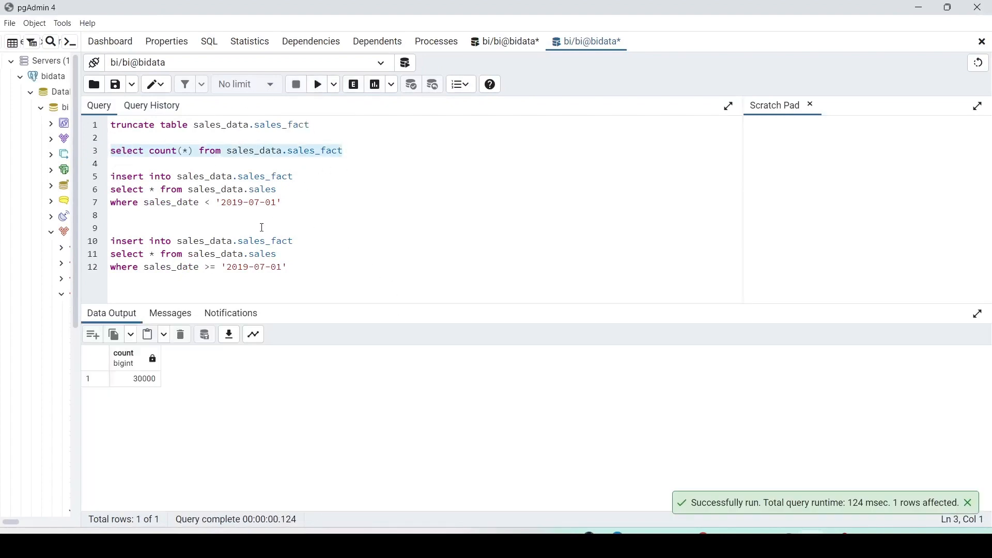
Truncate sales_data.sales_fact, then insert the sales_data.sales rows dated before 2019-07-01 into it.
left_click_drag(340, 132, 109, 127)
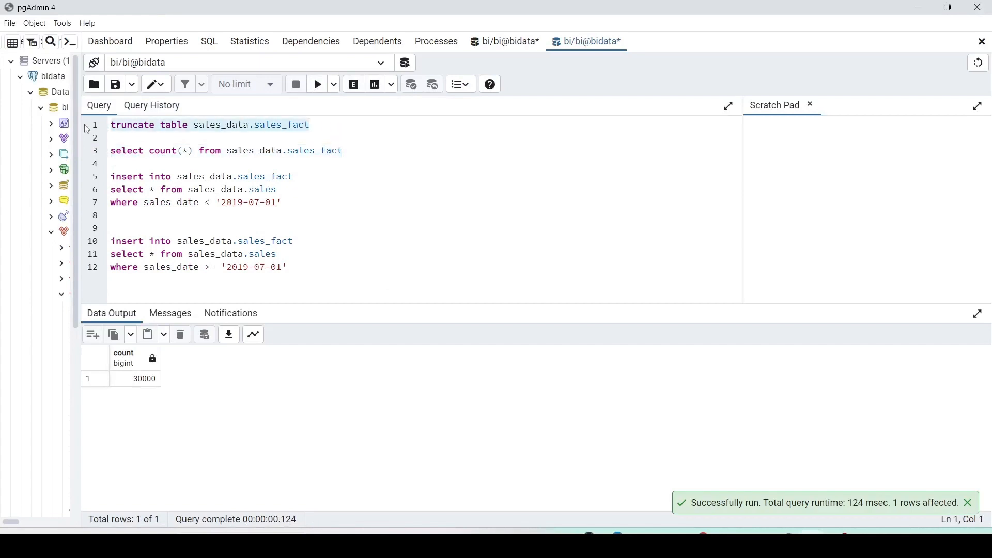
left_click(318, 91)
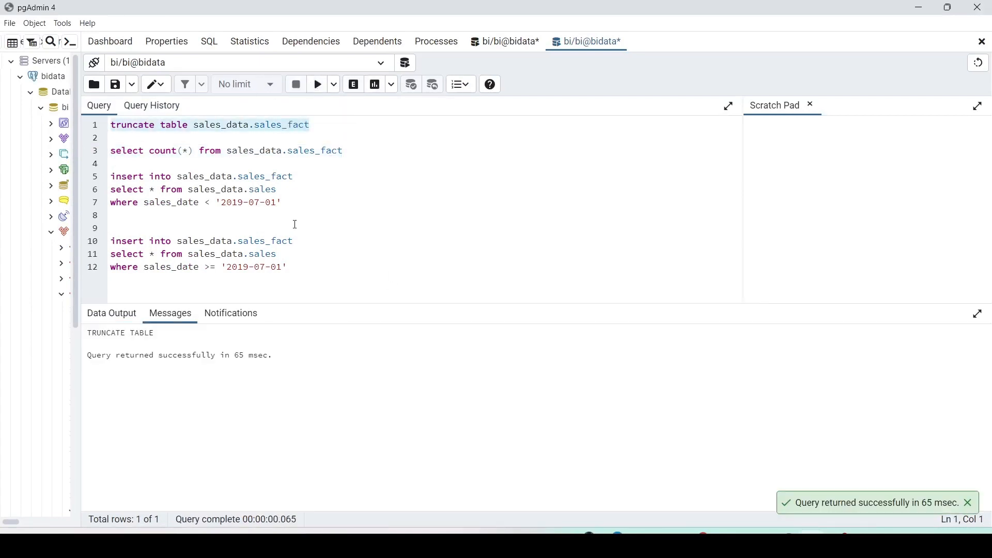
left_click_drag(297, 203, 110, 171)
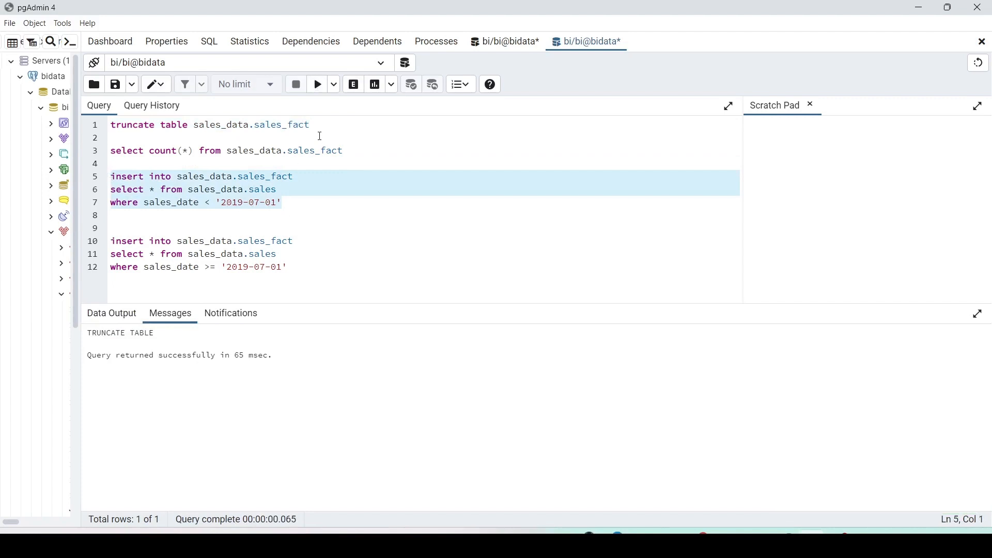
left_click(317, 84)
Run the row count query on sales_data.sales_fact again.
left_click_drag(344, 132, 133, 129)
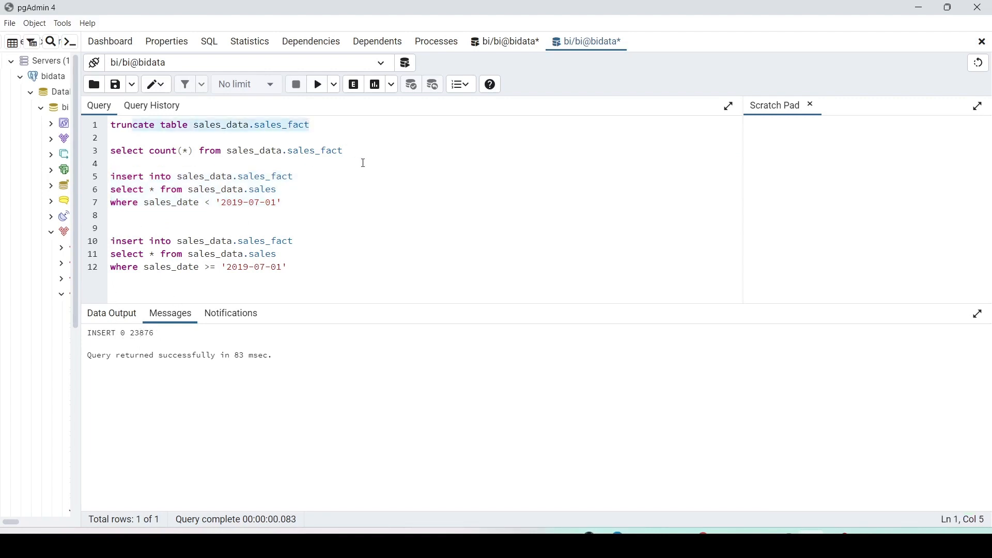
left_click_drag(344, 152, 111, 151)
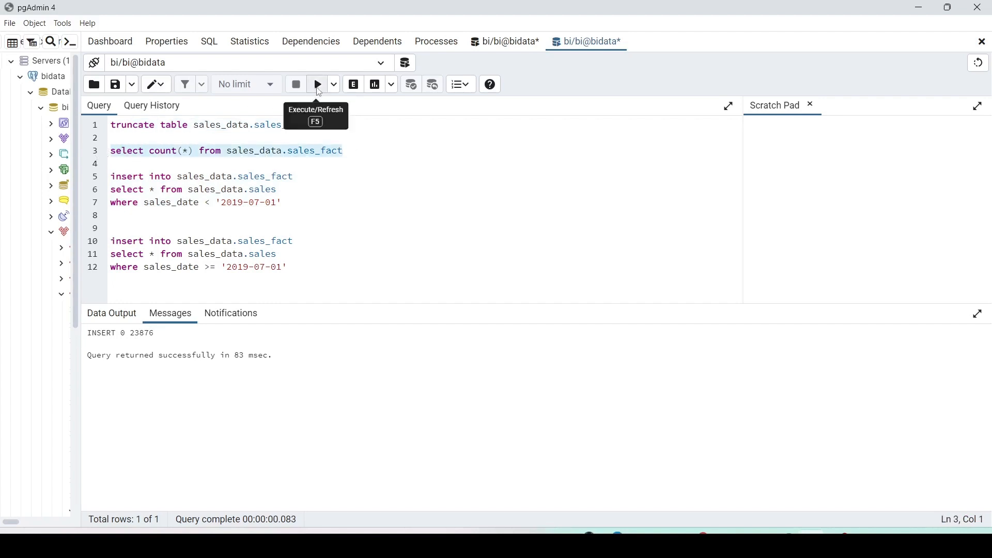
left_click(319, 88)
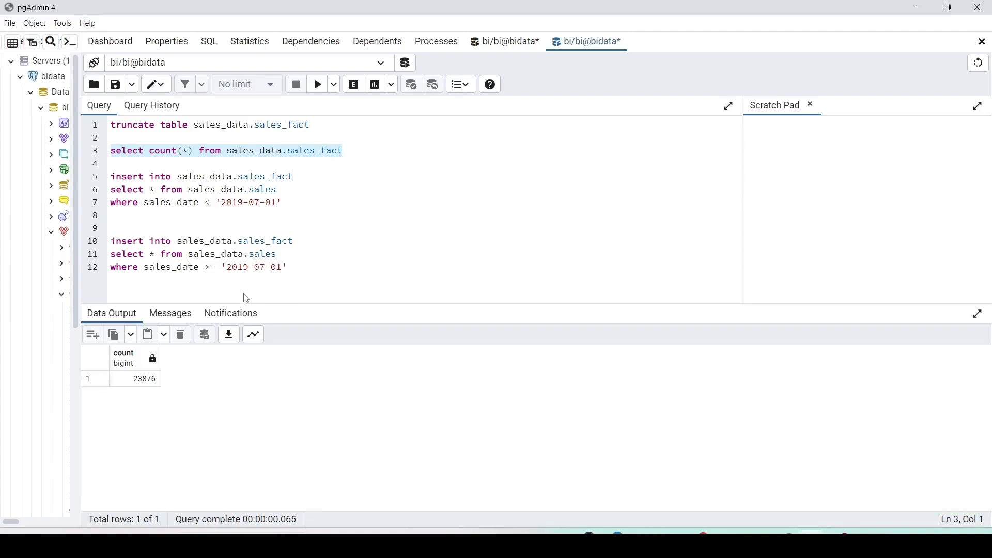
Switch back to the browser and open the full list of new item types for the workspace.
key("alt+Tab")
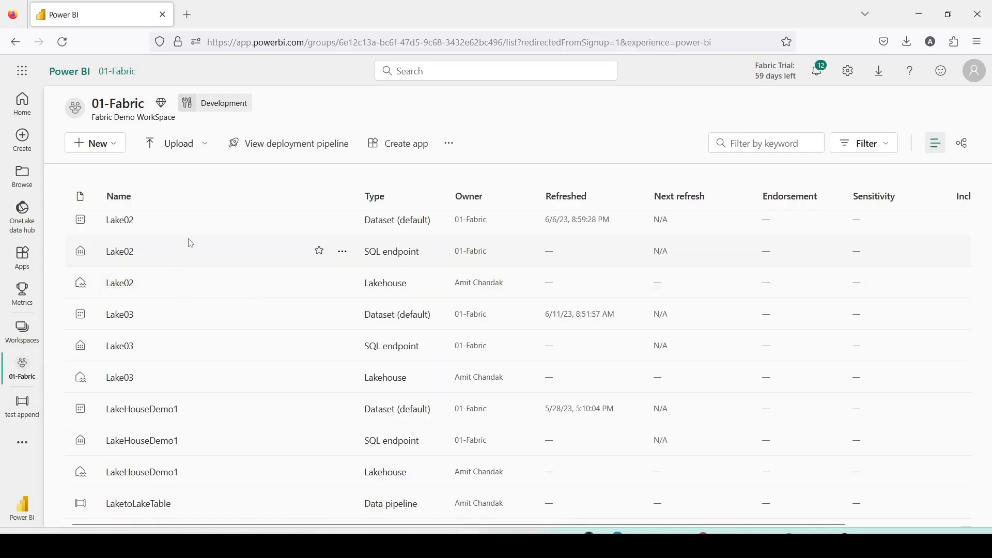
left_click(113, 147)
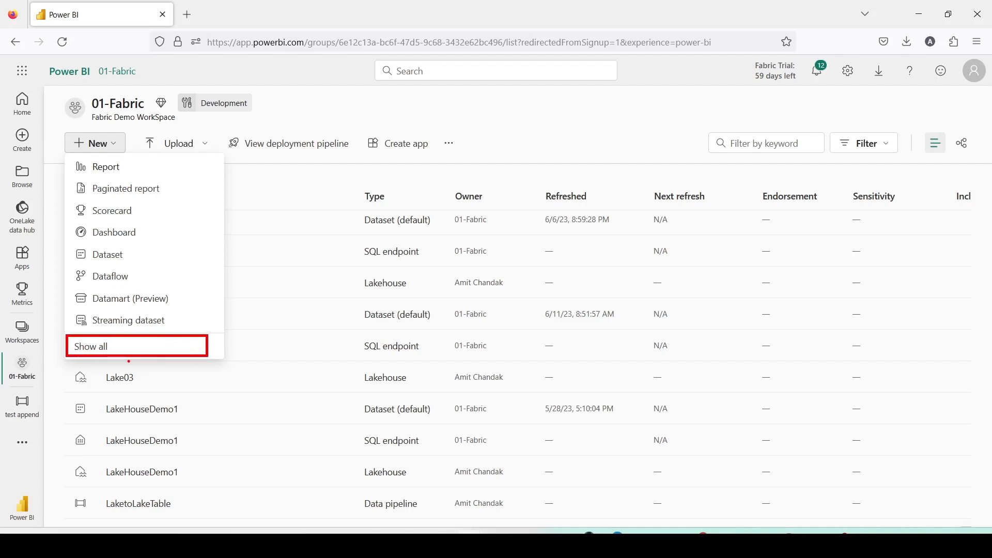
left_click(92, 347)
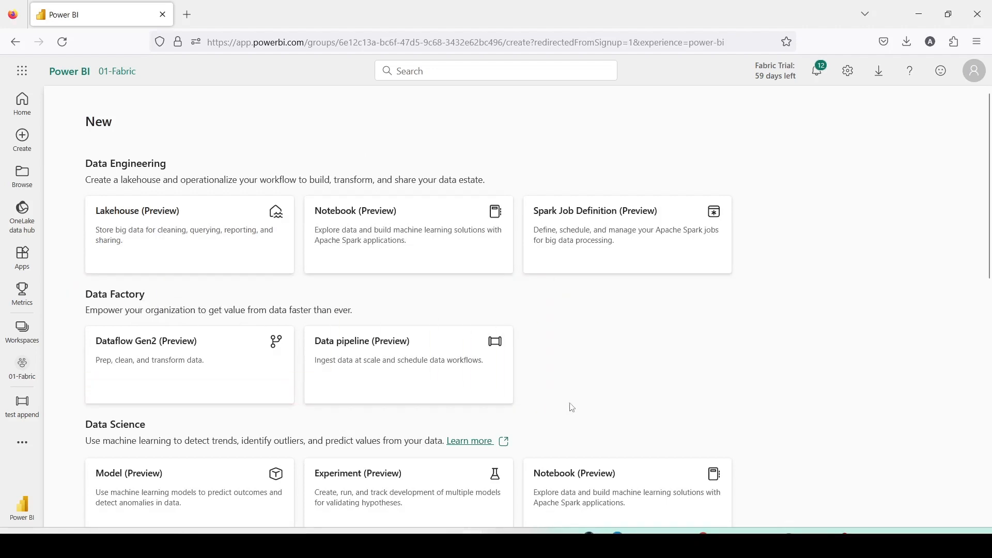
Try to create a new Data pipeline (Preview) item.
left_click(387, 362)
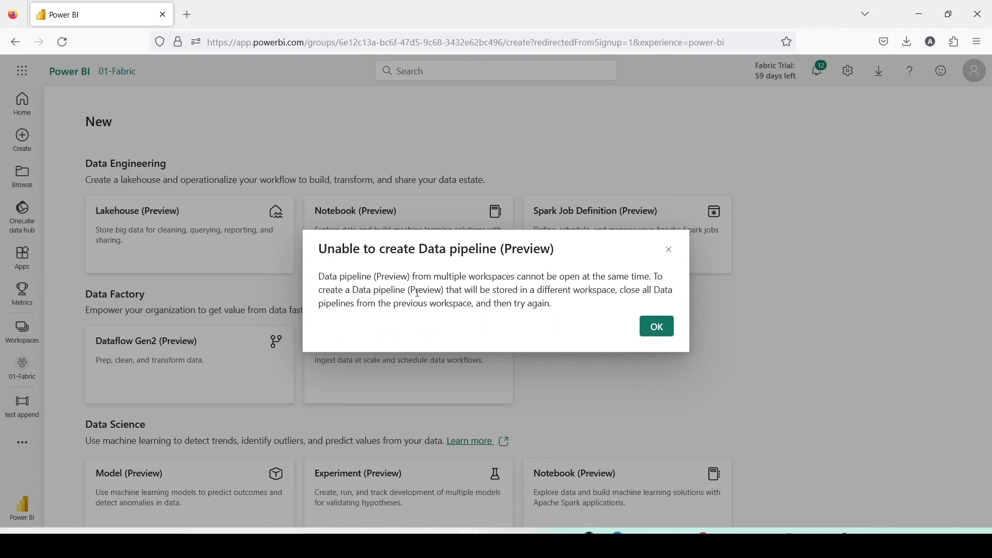
left_click(656, 326)
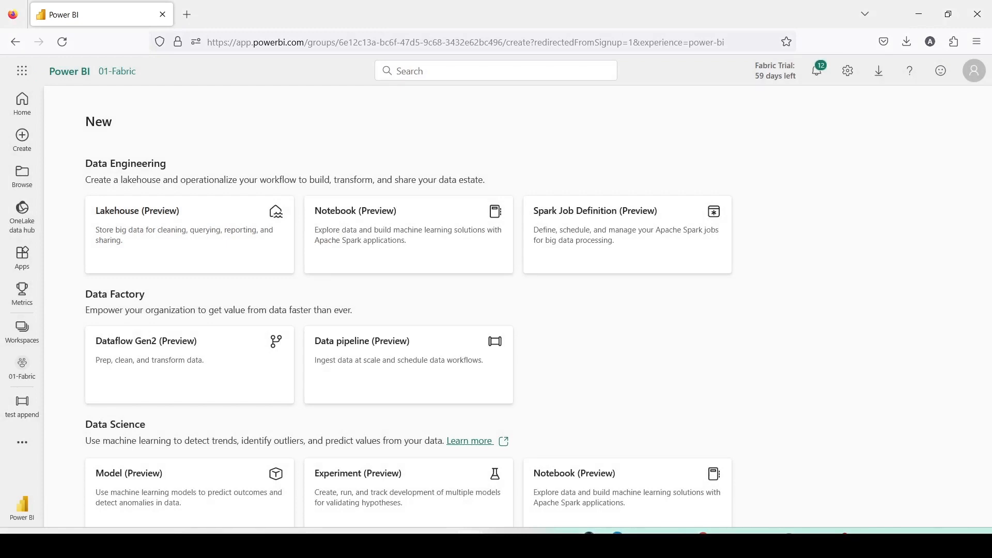
key("super+d")
key("super+d")
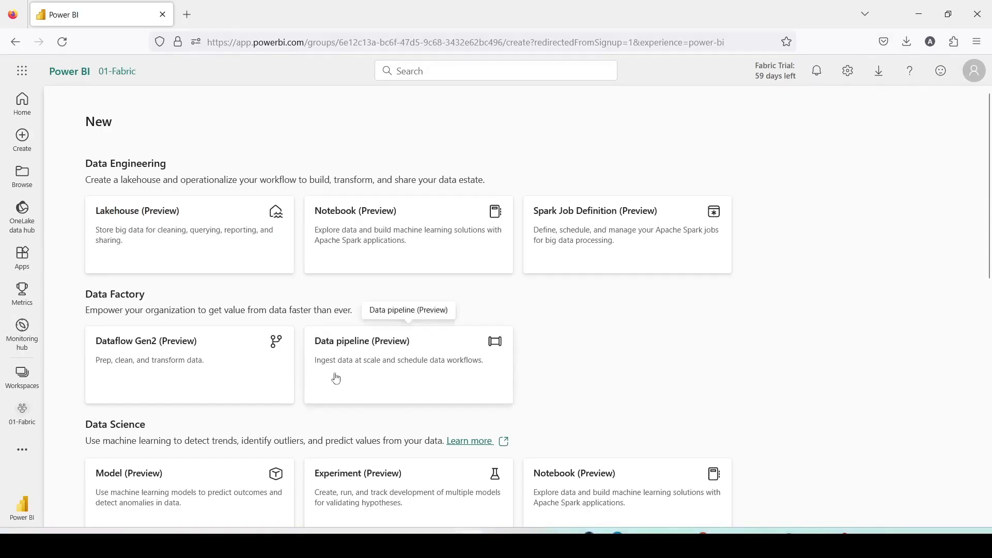
Create a new data pipeline named Copy Append.
left_click(353, 377)
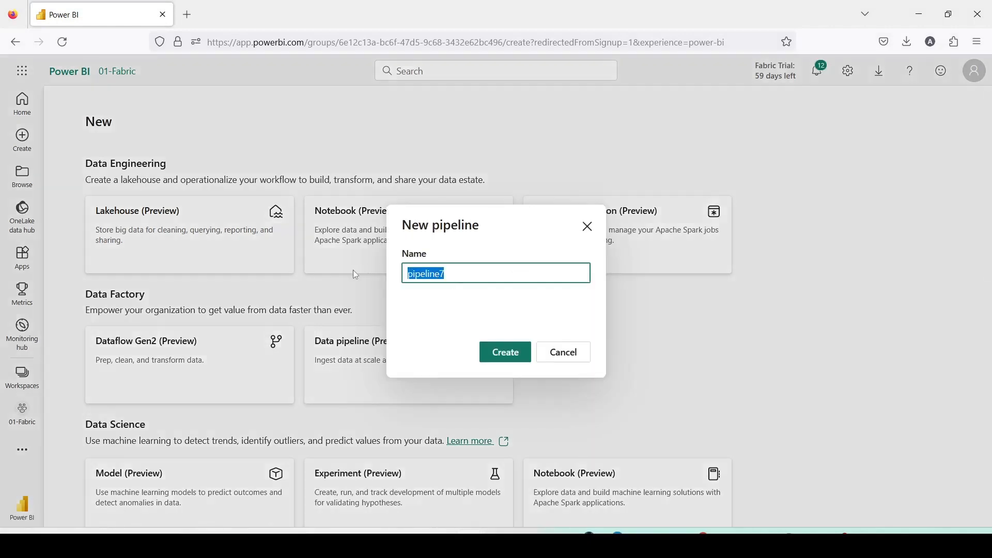
type("Copy ")
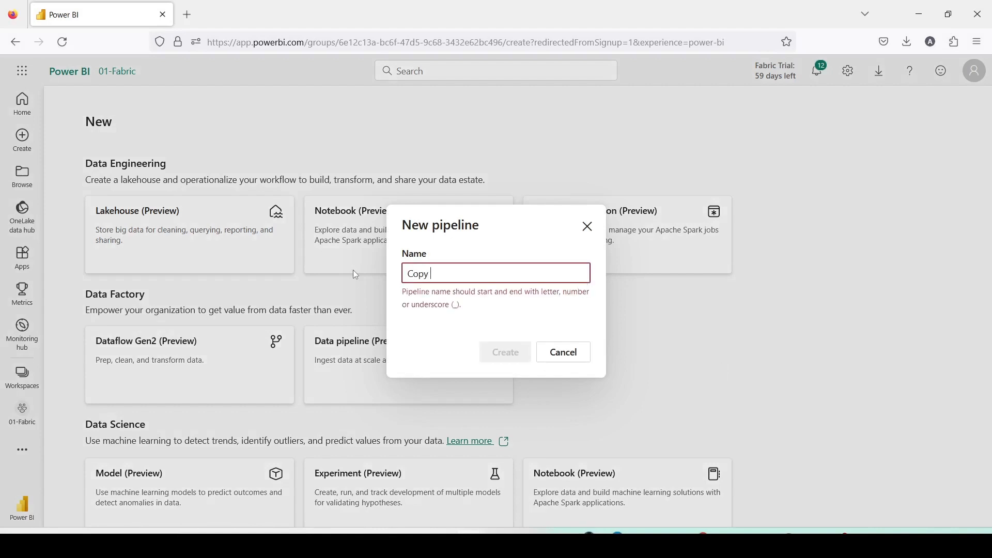
type("Append")
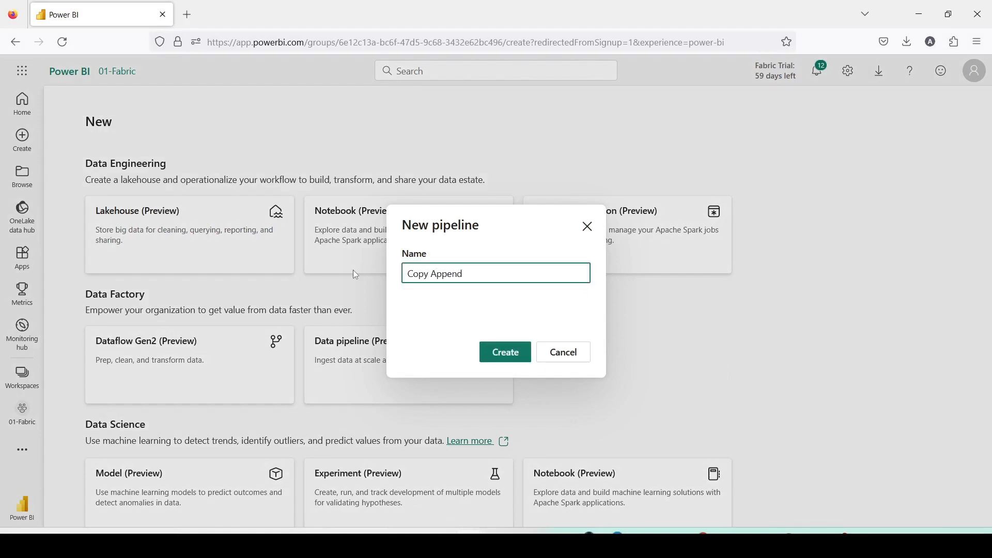
left_click(501, 363)
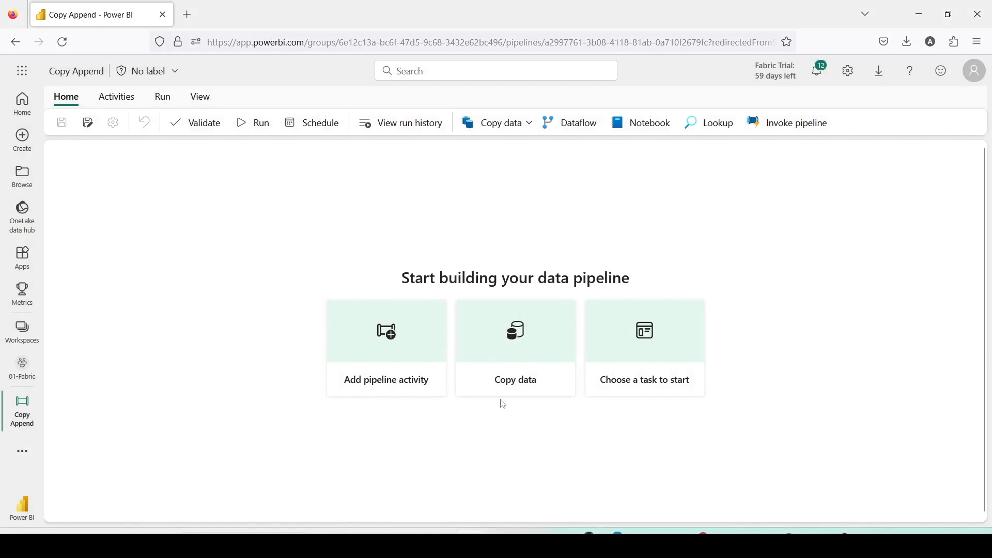
Start the Copy data assistant and choose PostgreSQL as the data source.
left_click(519, 332)
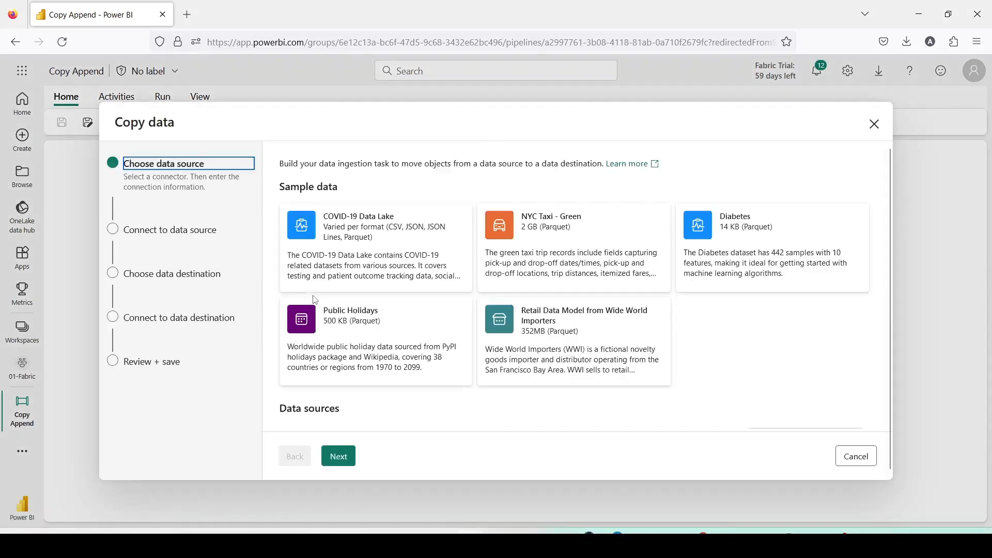
scroll(381, 282, "down", 10)
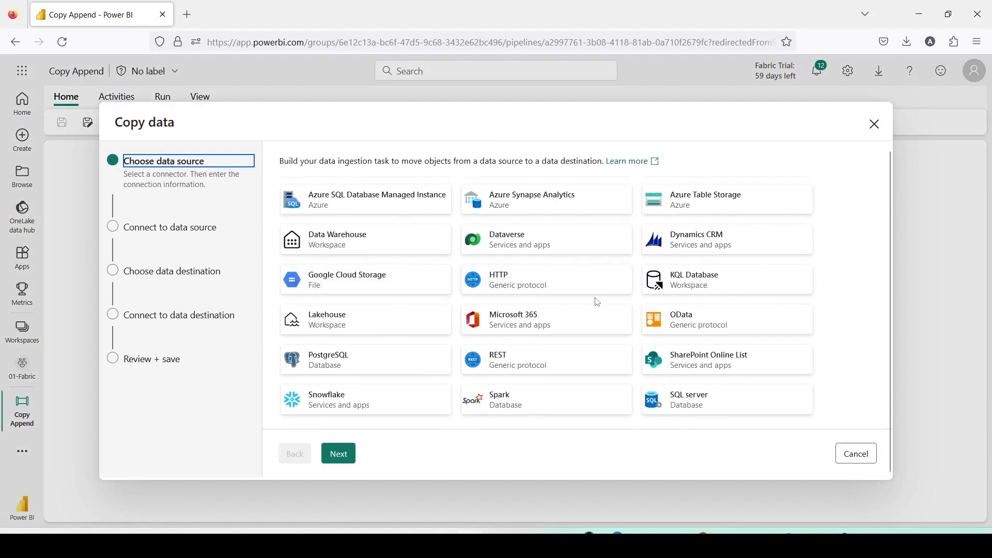
left_click(394, 361)
left_click(340, 455)
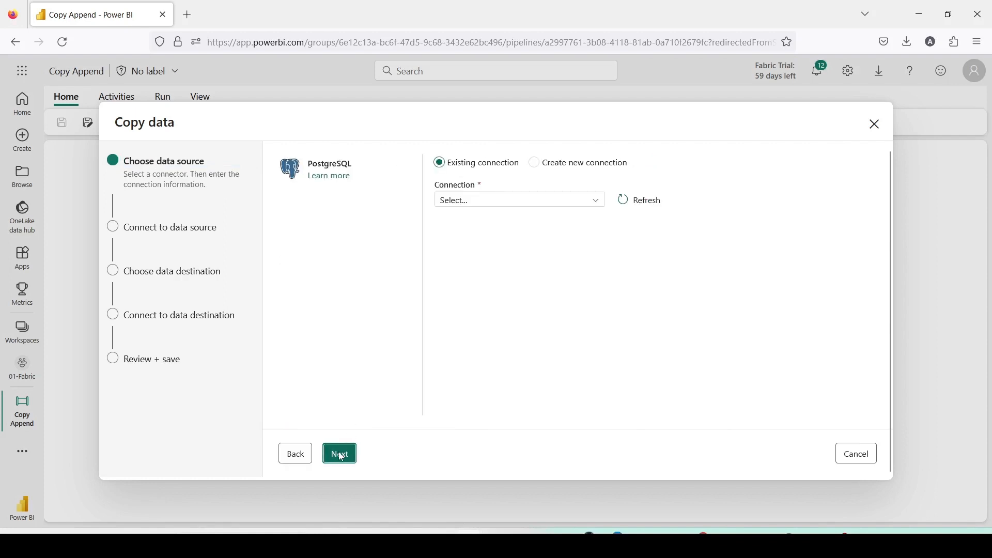
left_click(531, 202)
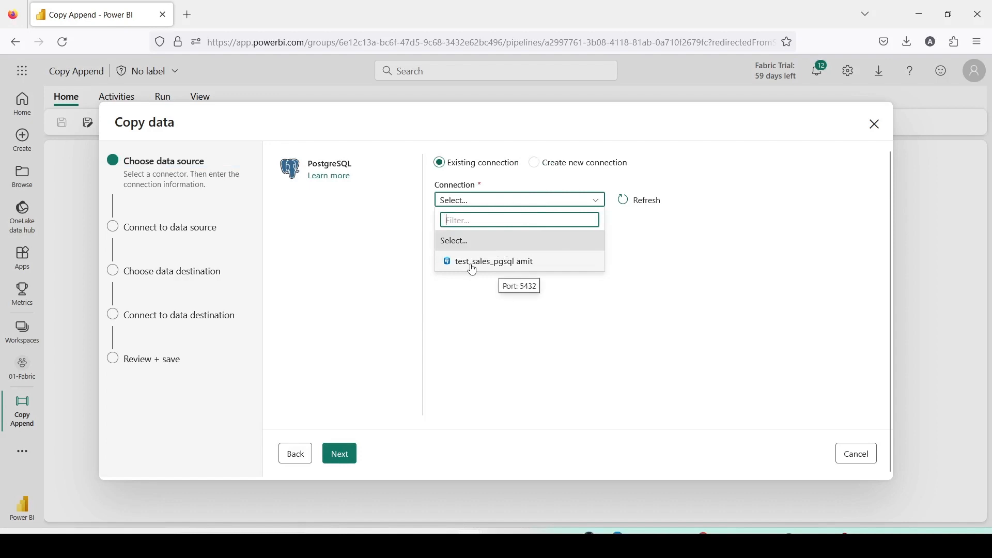
left_click(543, 164)
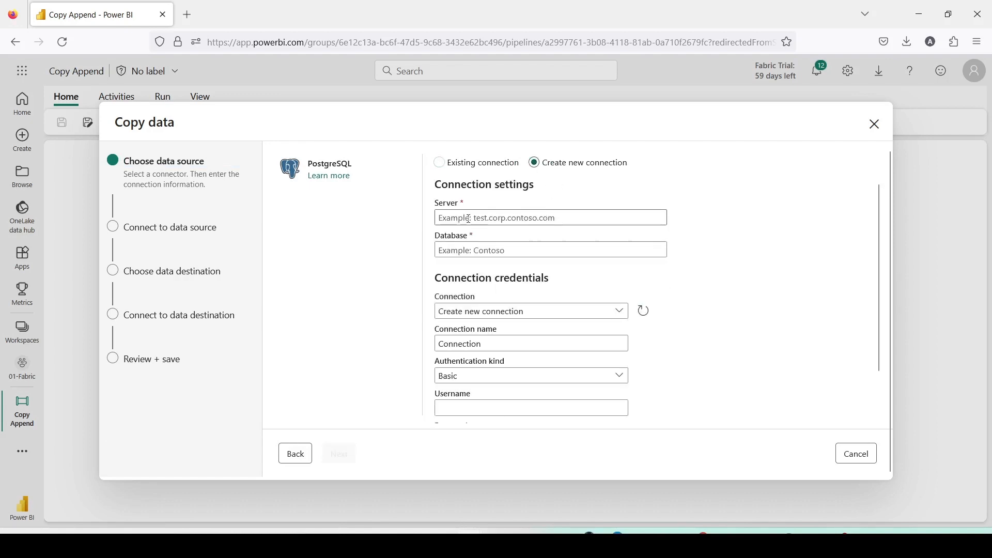
scroll(460, 287, "down", 1)
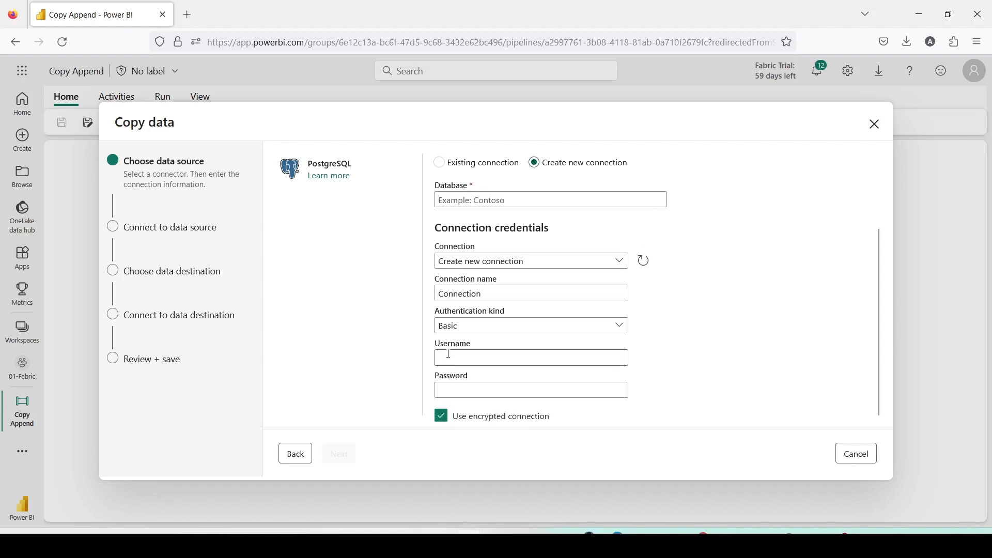
Select the existing test_sales_pgsql PostgreSQL connection and continue to the table selection.
left_click(440, 163)
left_click(459, 202)
left_click(467, 260)
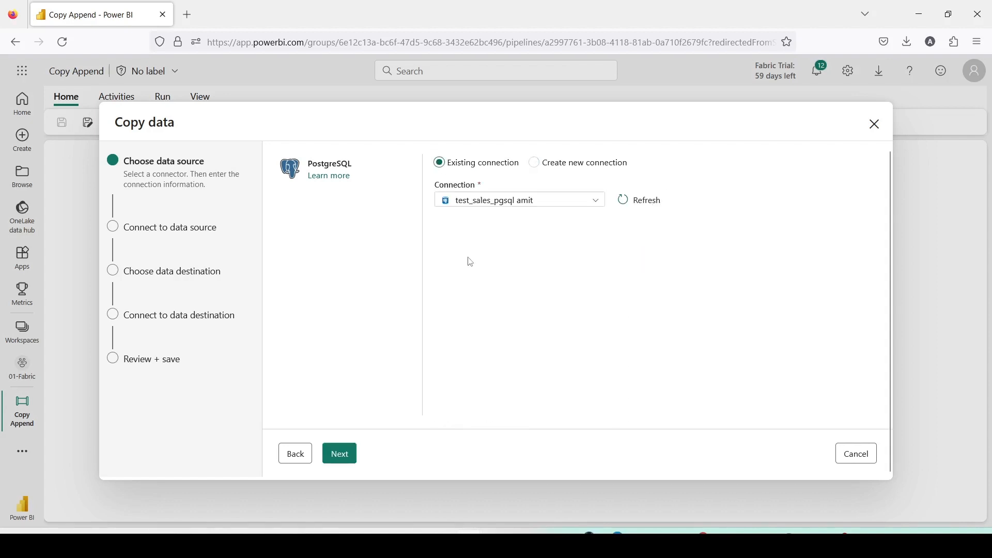
left_click(339, 453)
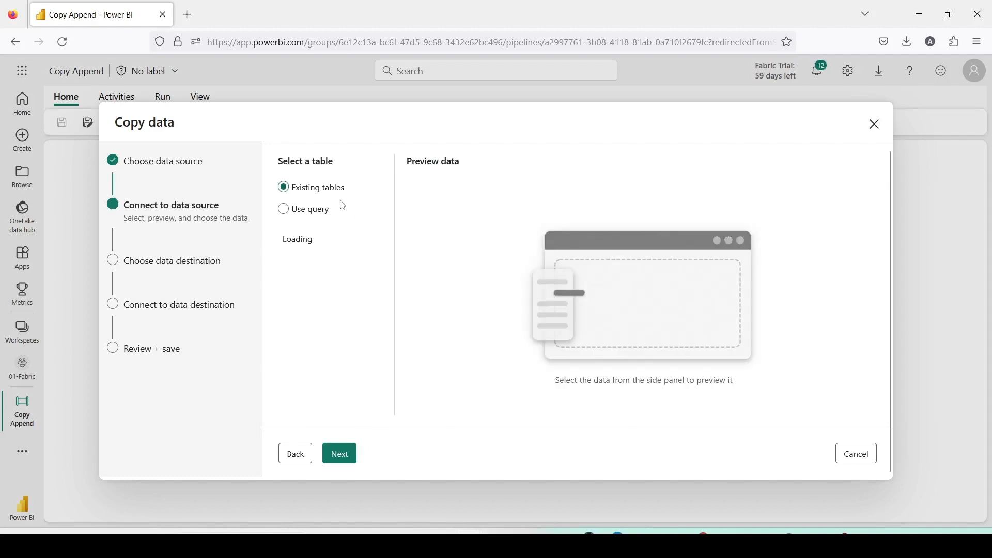
Copy the table name sales_data.sales_fact from the pgAdmin query and paste it into the source table filter.
left_click(320, 211)
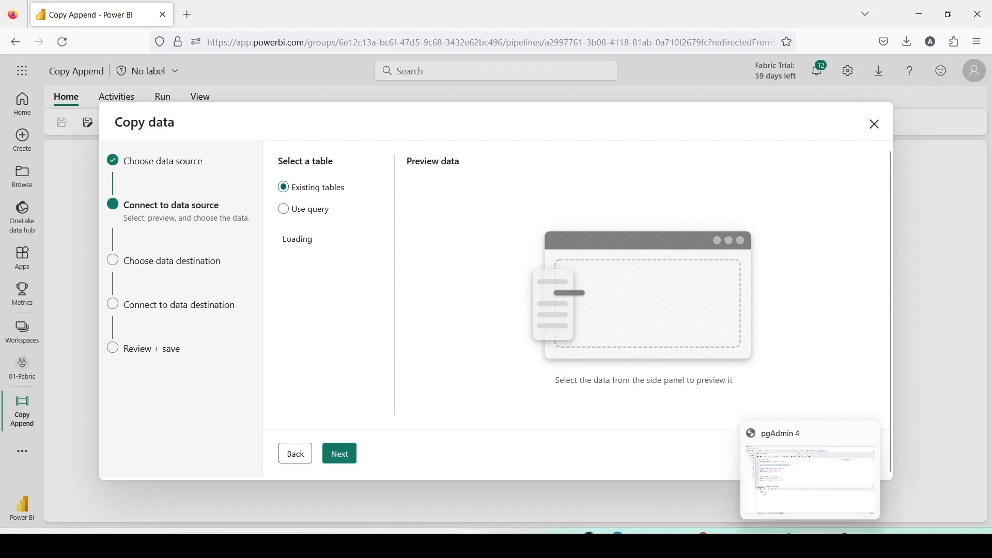
left_click(813, 544)
left_click_drag(356, 151, 229, 147)
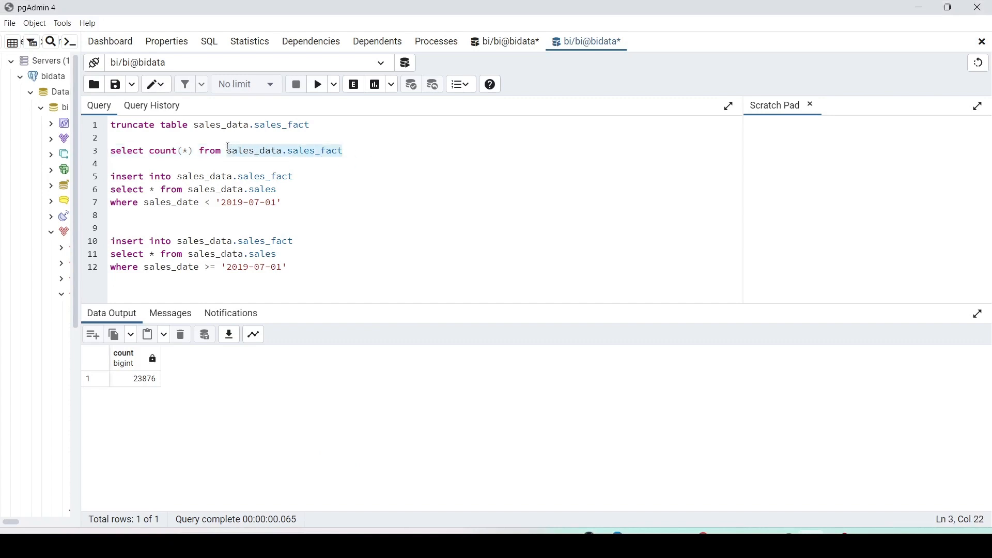
key("ctrl+c")
key("alt+Tab")
left_click(330, 239)
key("ctrl+v")
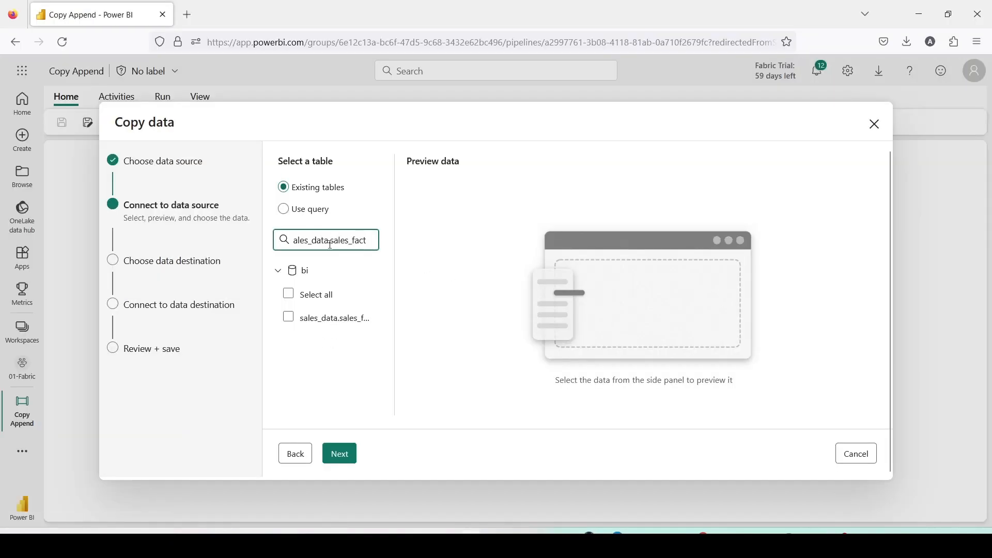
Select the sales_data.sales_fact source table and choose Lakehouse as the data destination.
left_click(288, 316)
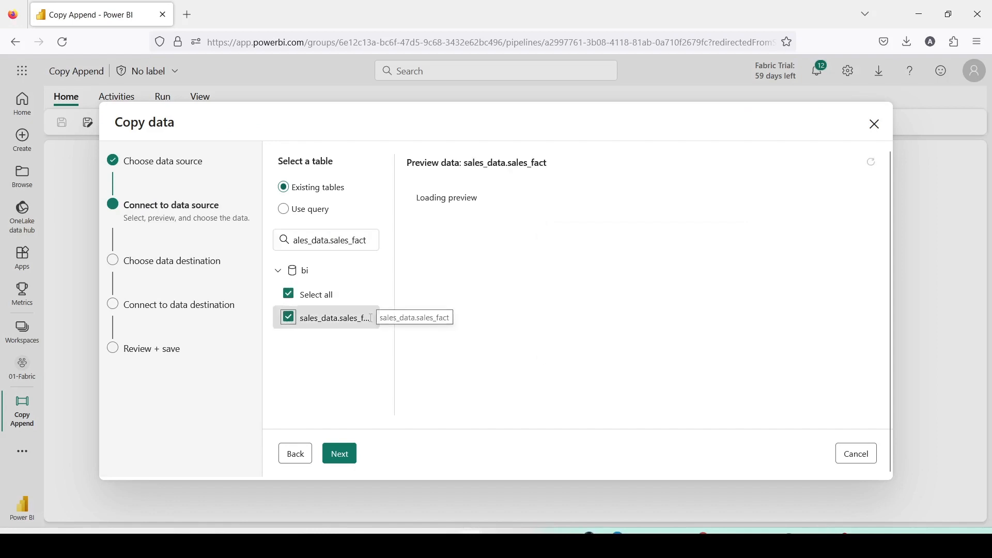
left_click(350, 461)
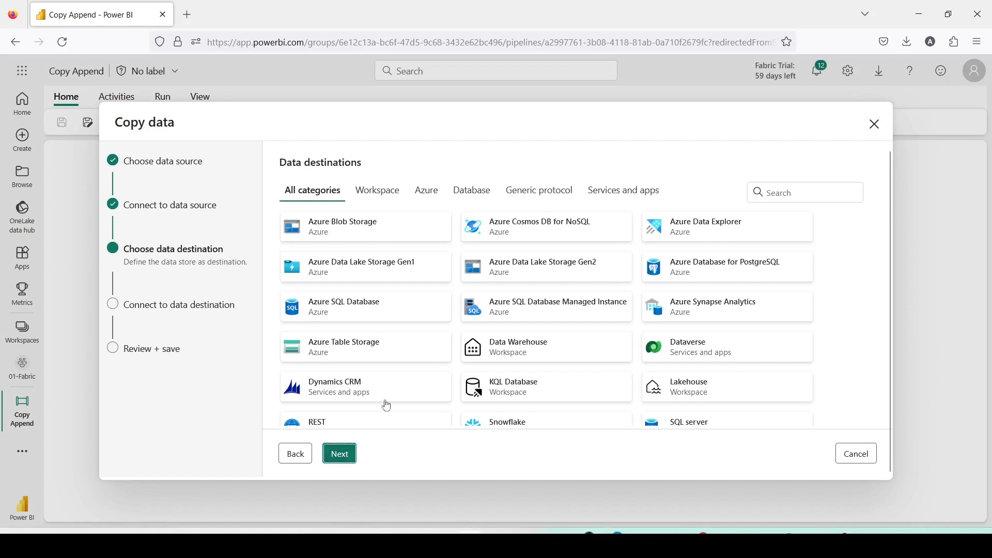
scroll(405, 325, "down", 1)
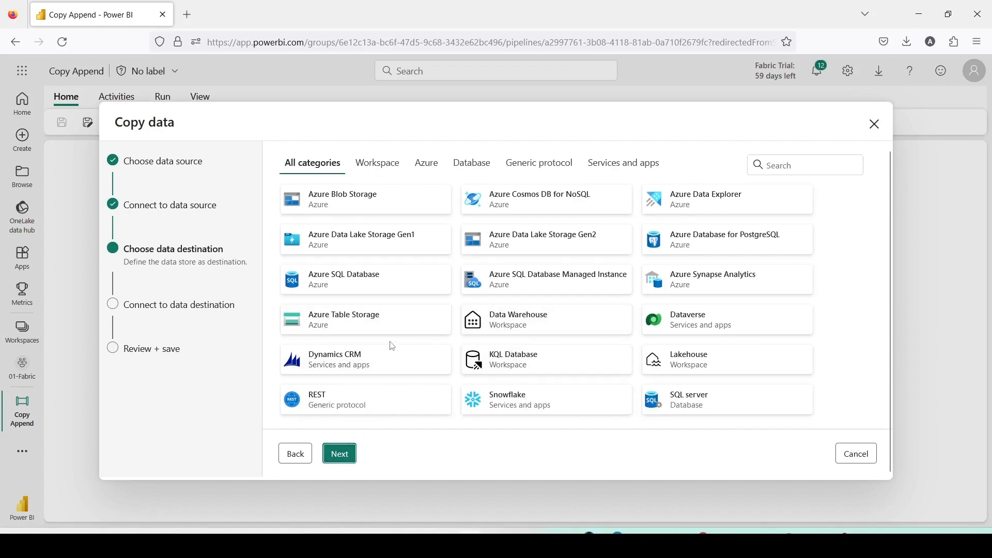
scroll(500, 279, "up", 1)
scroll(656, 310, "down", 1)
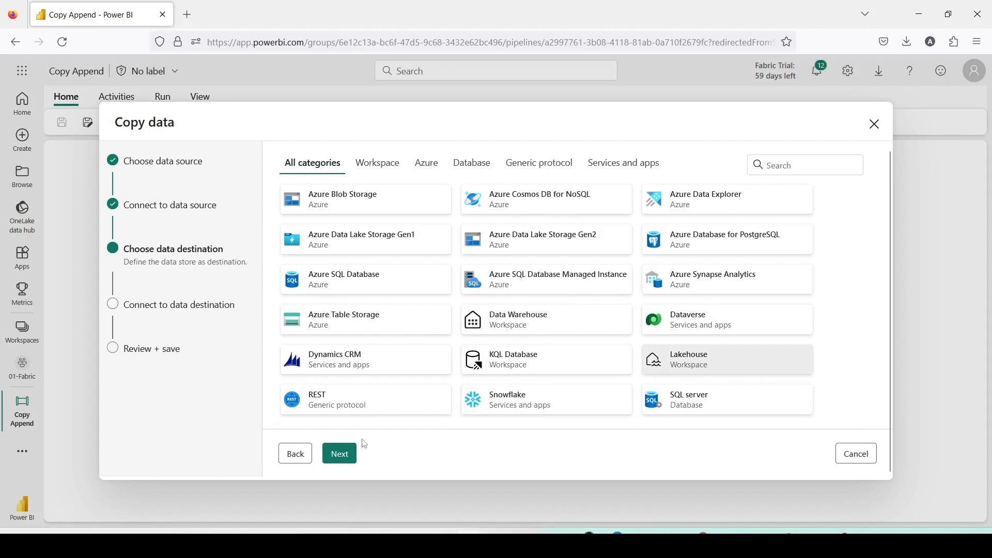
left_click(340, 453)
Pick the existing Dest1Lake lakehouse as the destination and continue.
left_click(481, 202)
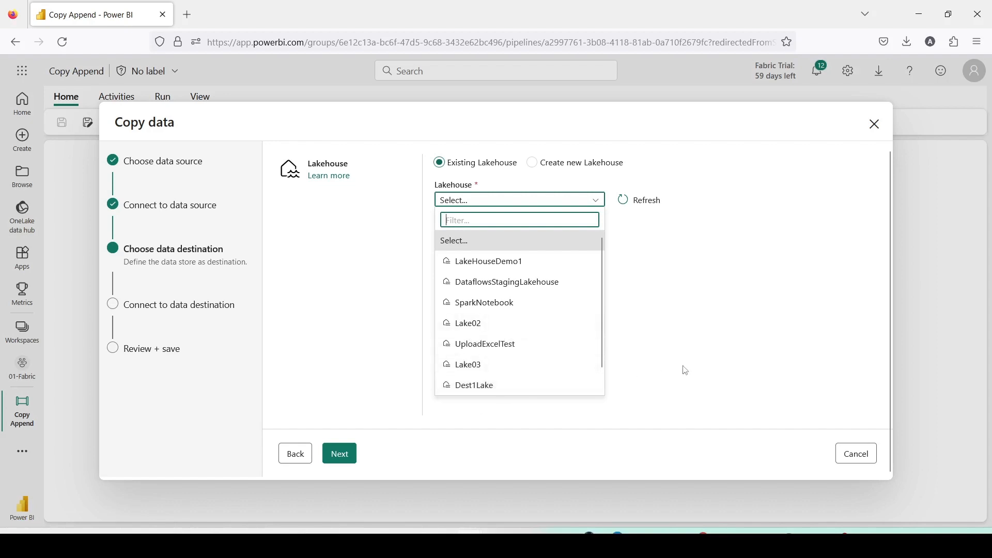
left_click(509, 386)
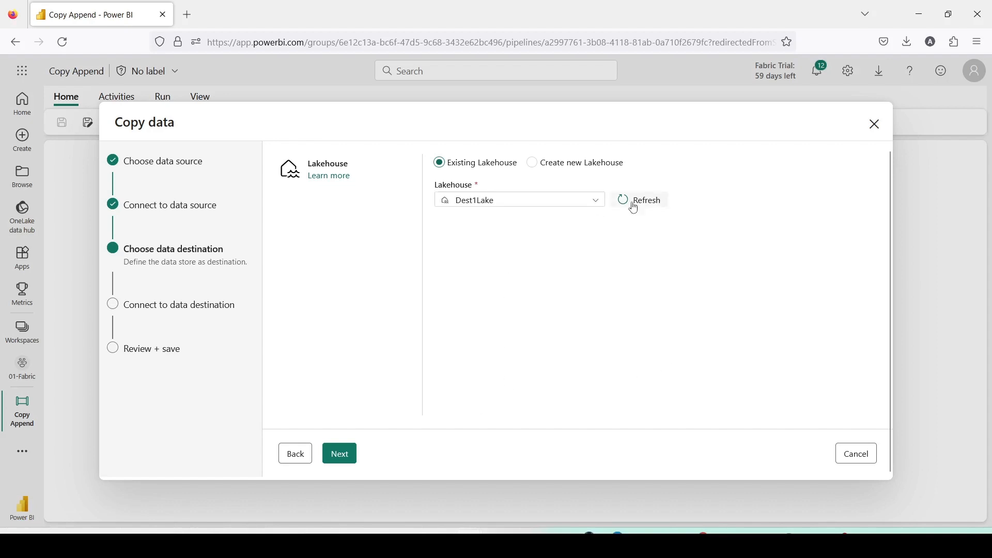
left_click(349, 460)
Name the destination table sales_pg1 with the Append table action and continue to the review.
left_click(305, 216)
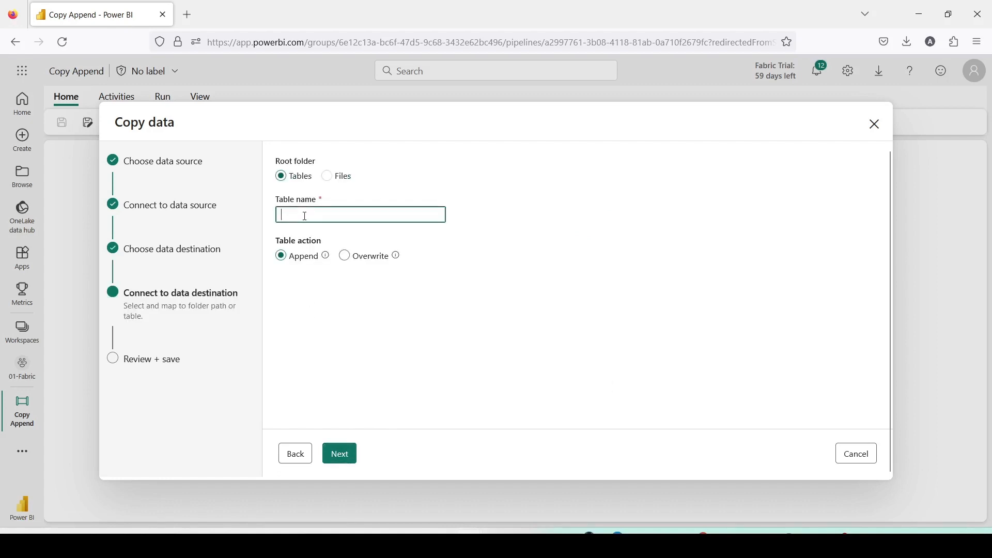
type("sales_pg1")
left_click(359, 459)
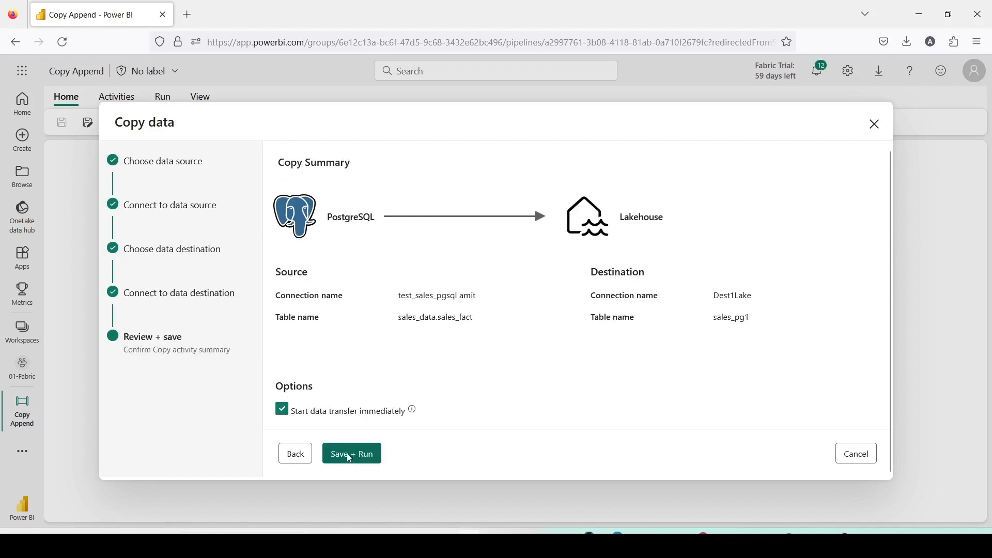
Turn off starting the data transfer immediately and save the copy activity.
left_click(282, 411)
left_click(337, 453)
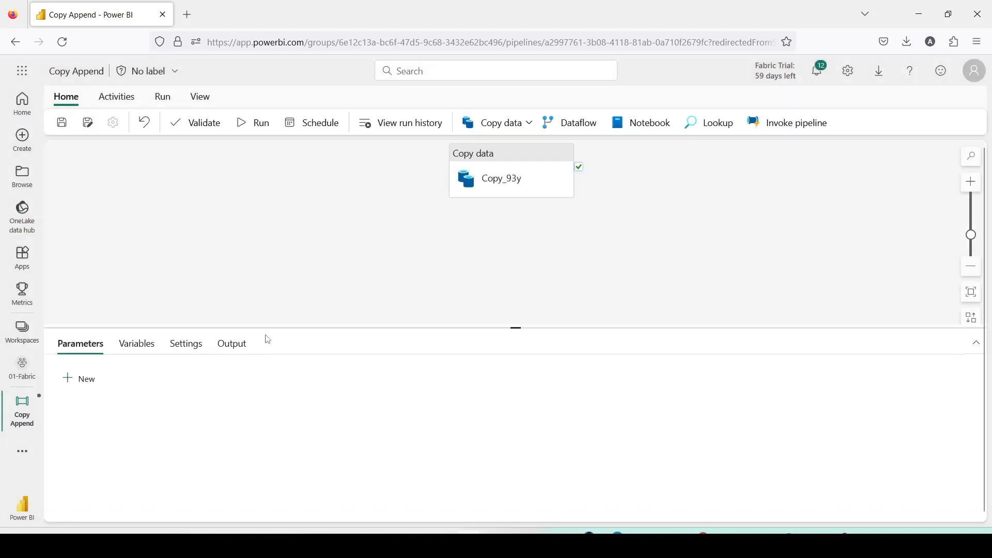
Open the Copy_93y activity's settings and import the schemas in its column mapping.
left_click(531, 189)
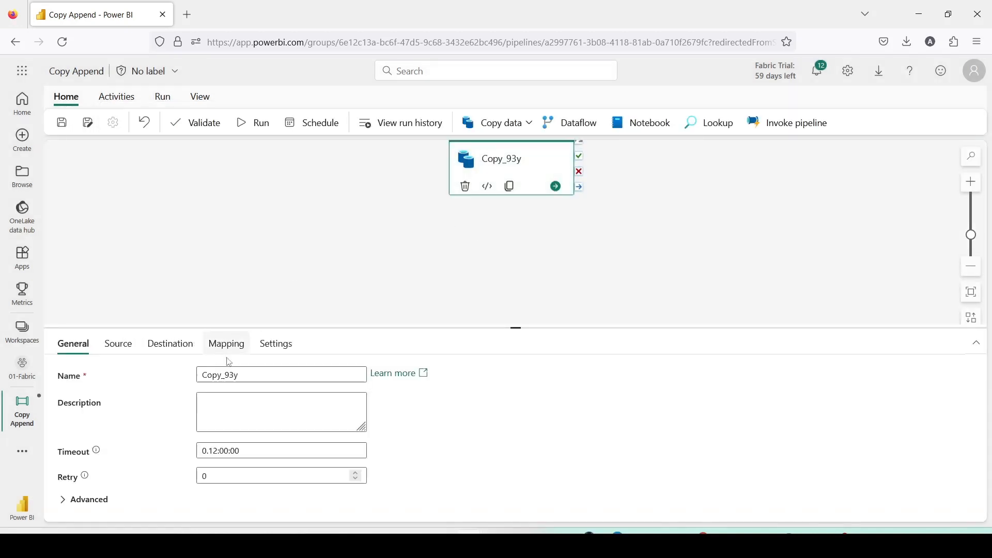
left_click(119, 344)
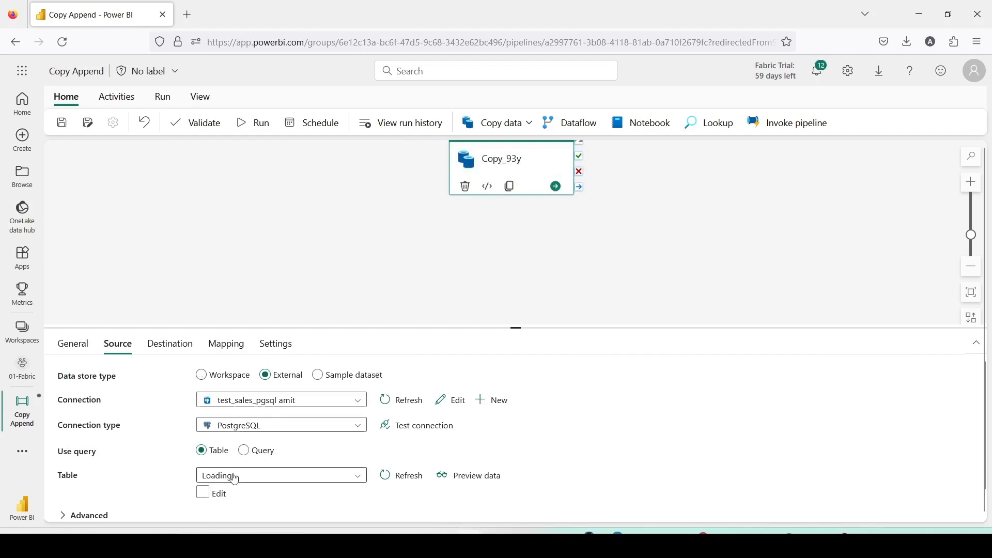
left_click(180, 344)
left_click(217, 349)
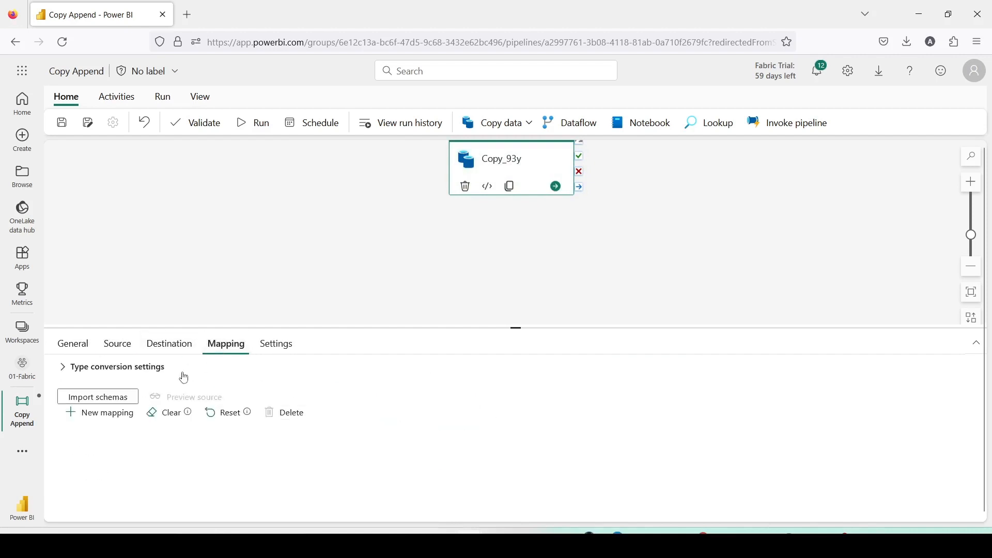
left_click(101, 398)
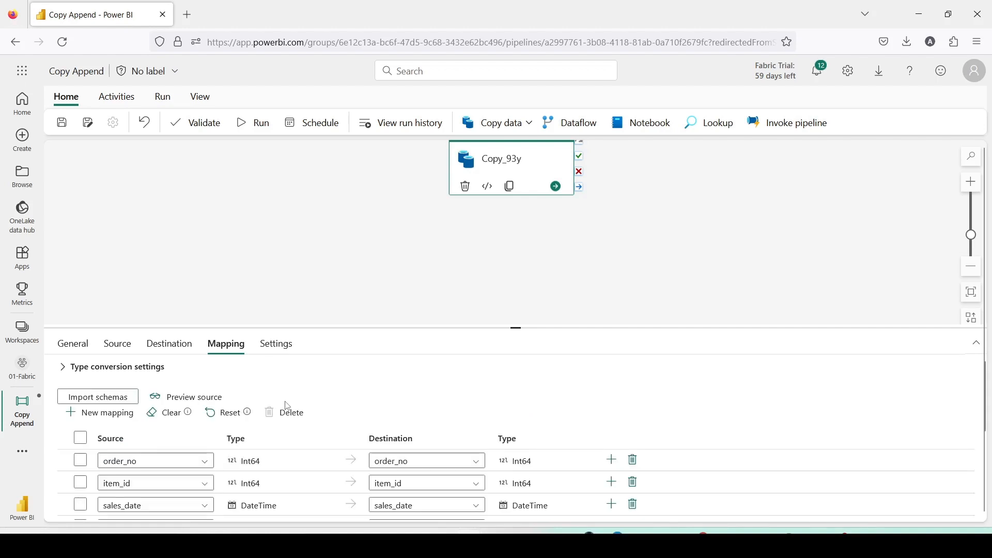
Review the imported column mappings and the activity's destination and source settings.
scroll(316, 387, "down", 3)
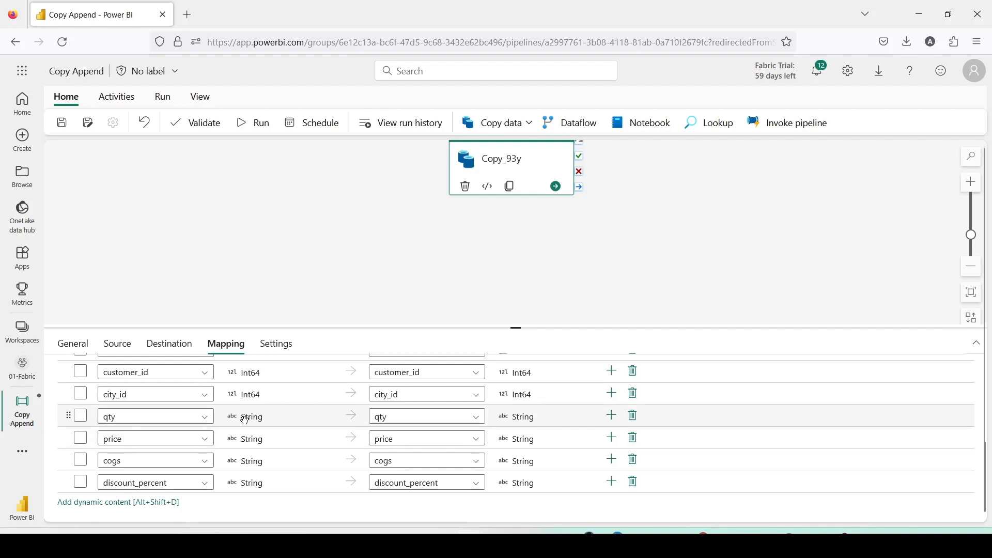
scroll(253, 425, "up", 5)
scroll(247, 425, "down", 5)
scroll(194, 447, "up", 5)
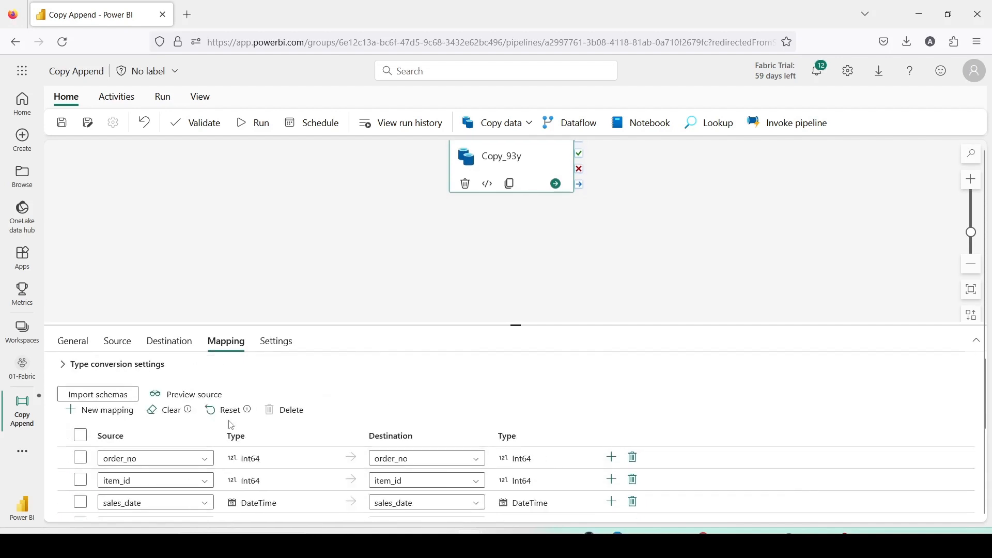
left_click(169, 344)
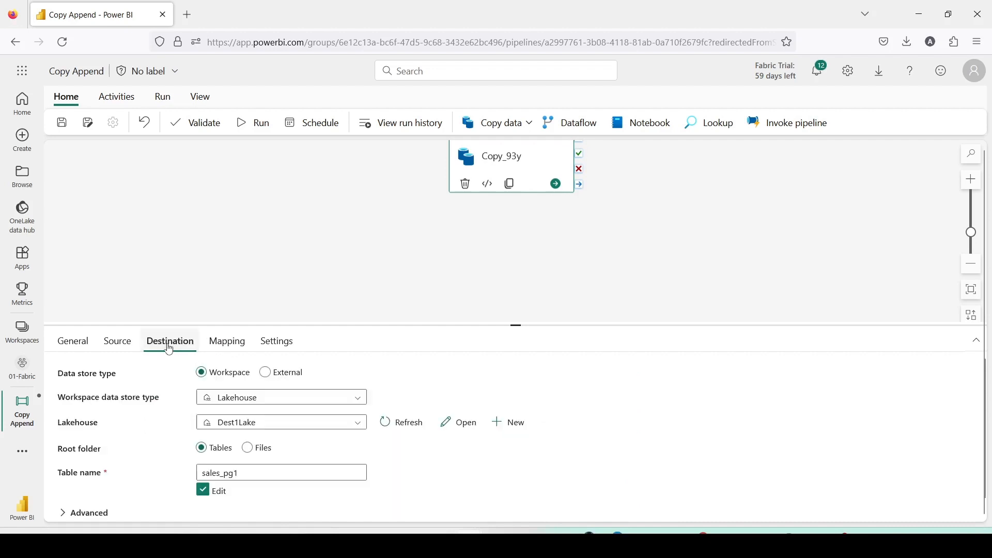
left_click(131, 344)
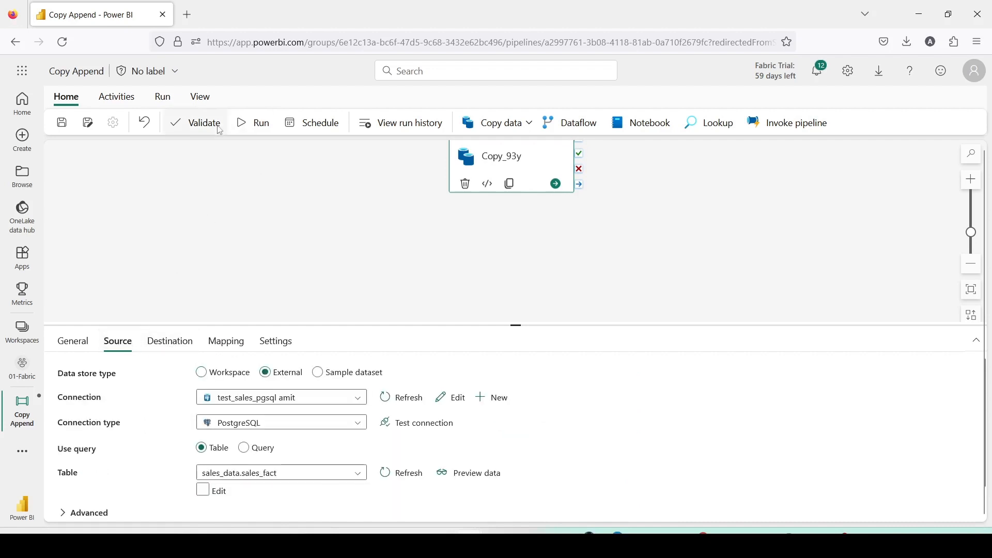
Save the pipeline and validate it.
left_click(62, 122)
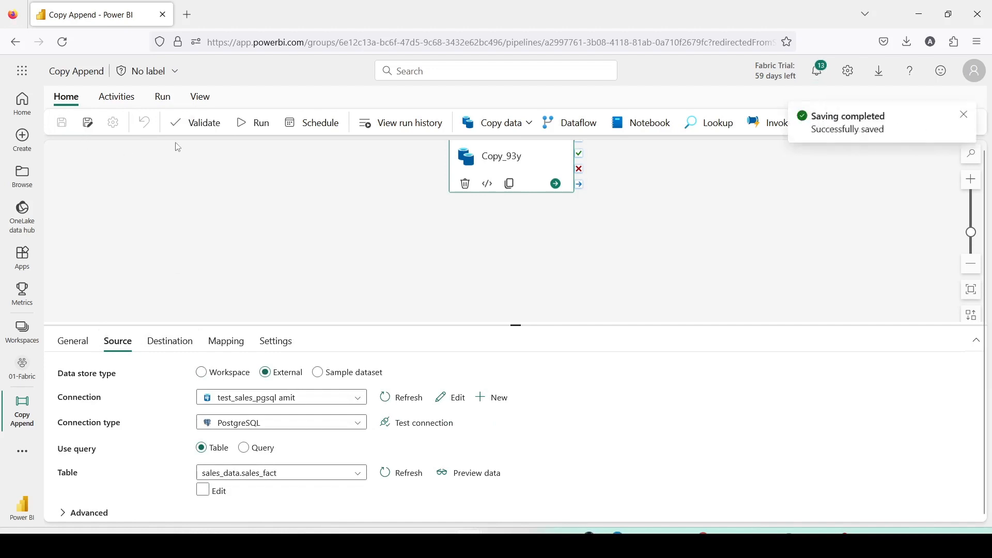
left_click(194, 124)
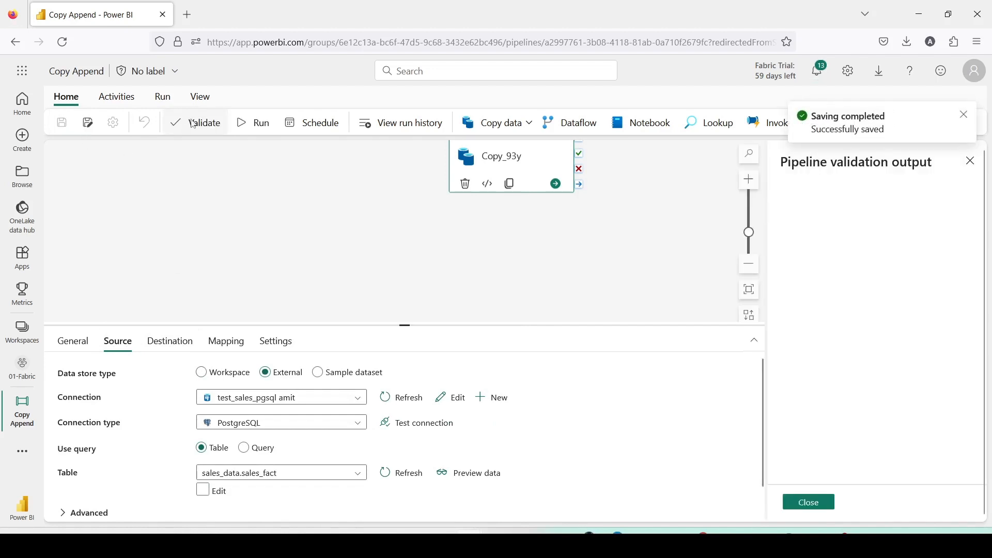
Run the Copy Append pipeline.
left_click(240, 125)
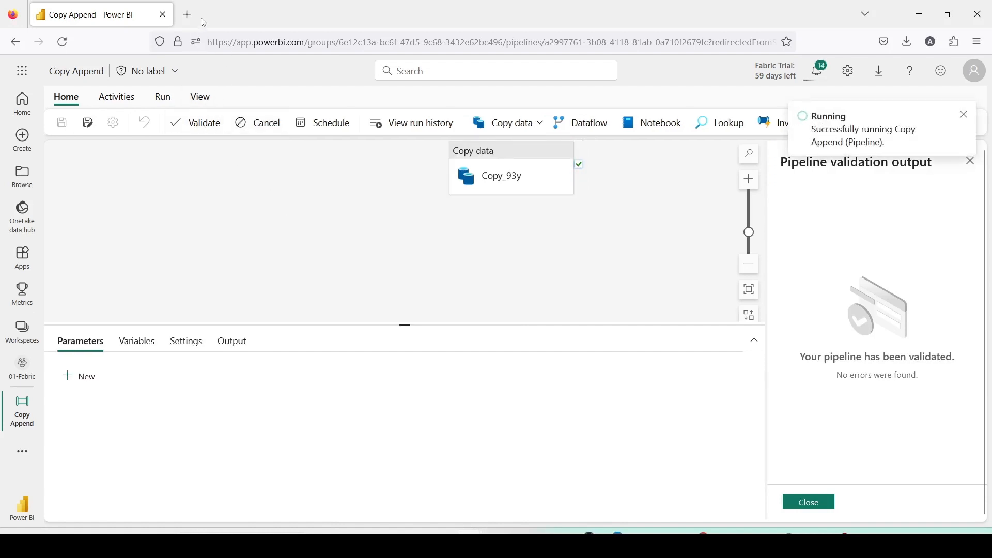
Open app.powerbi.com in a new browser tab and go to the 01-Fabric workspace.
left_click(188, 17)
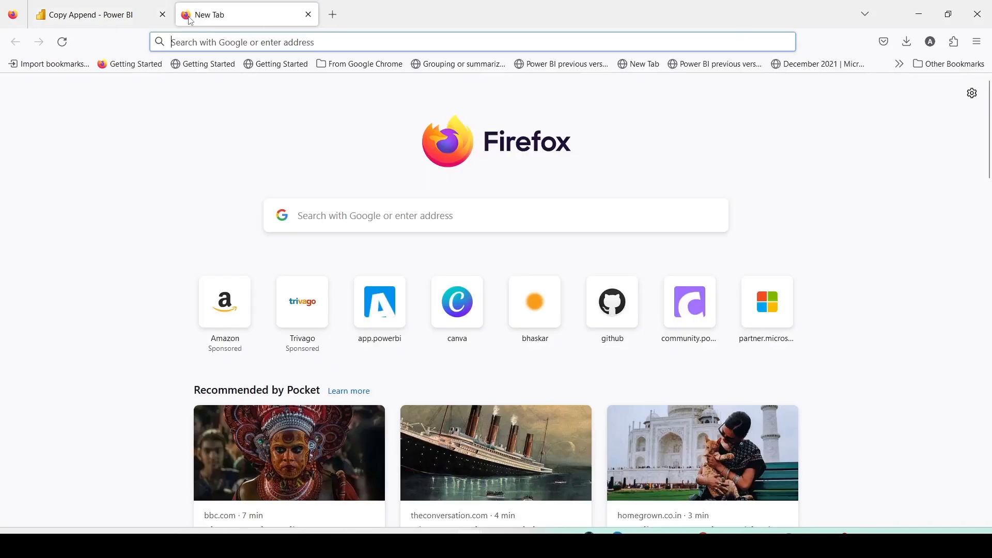
type("app.powerbi.com/")
key("Return")
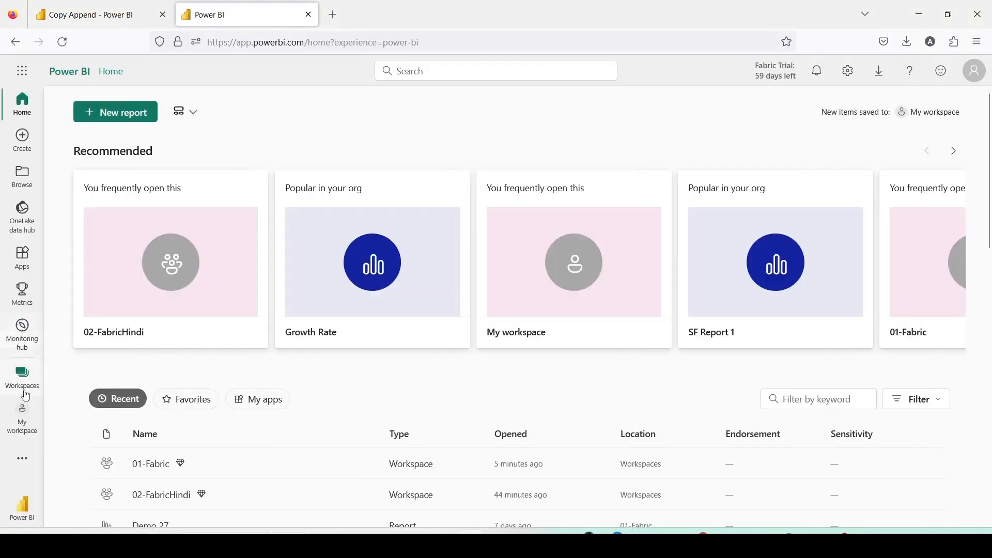
left_click(23, 379)
left_click(105, 248)
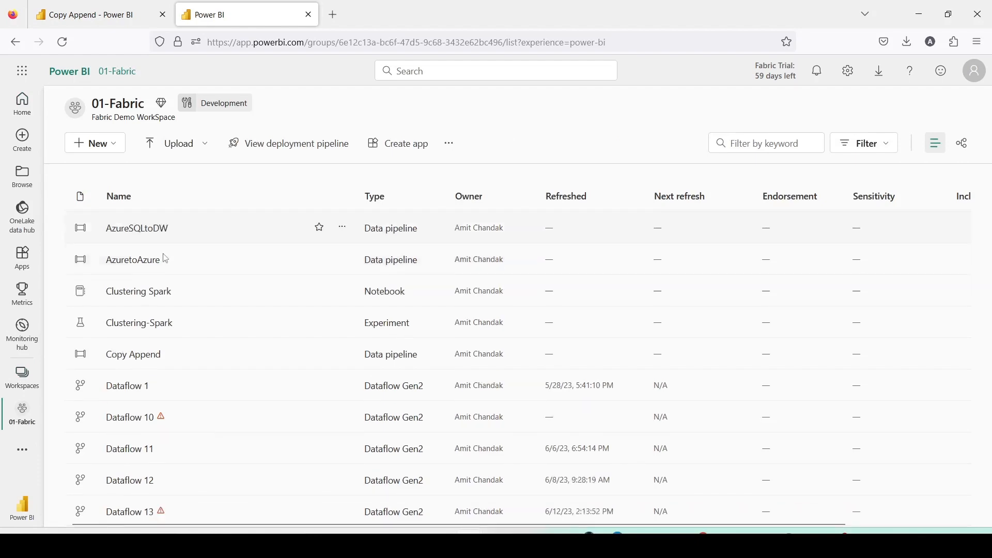
Find the Dest1Lake SQL endpoint in the workspace list and open it.
scroll(164, 262, "down", 3)
scroll(164, 279, "up", 3)
scroll(158, 303, "down", 2)
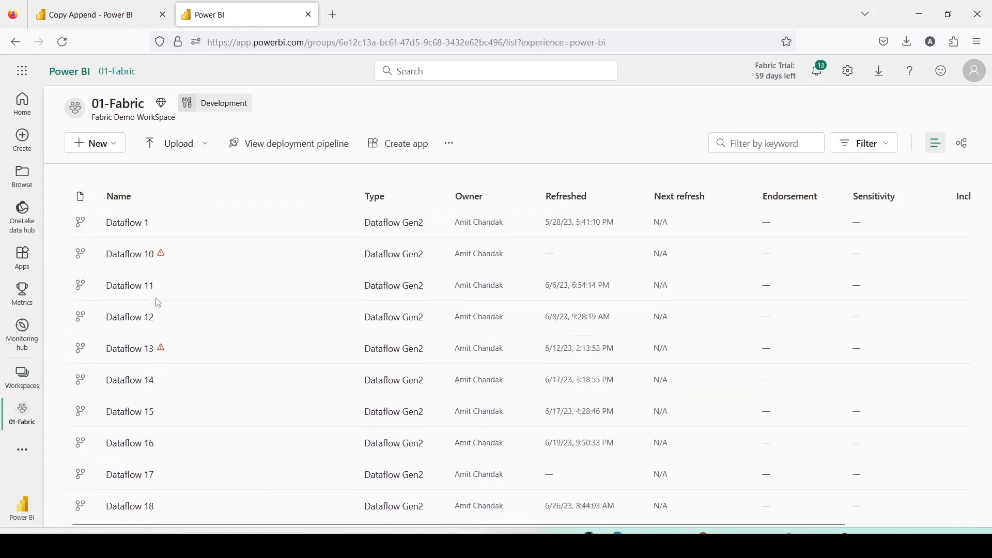
scroll(158, 303, "down", 10)
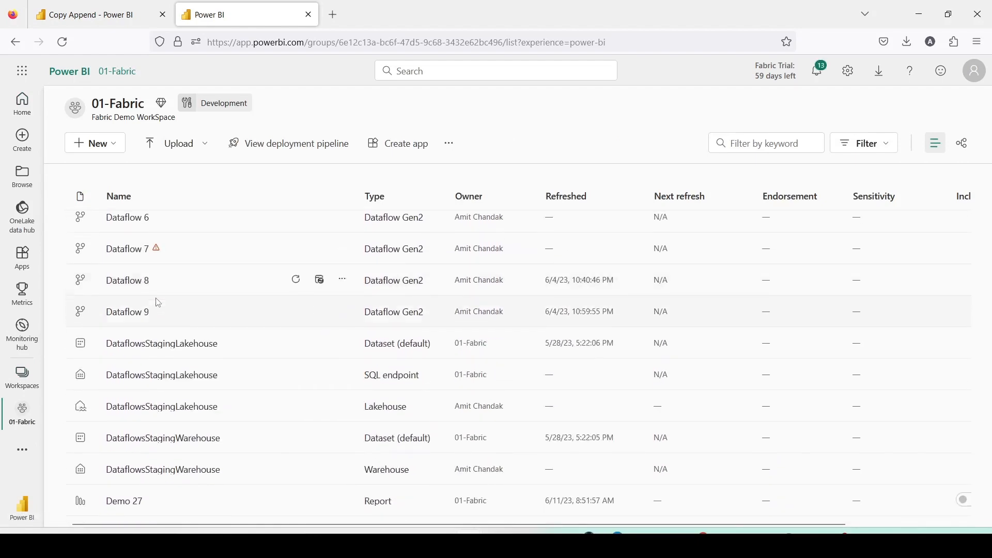
scroll(158, 303, "down", 5)
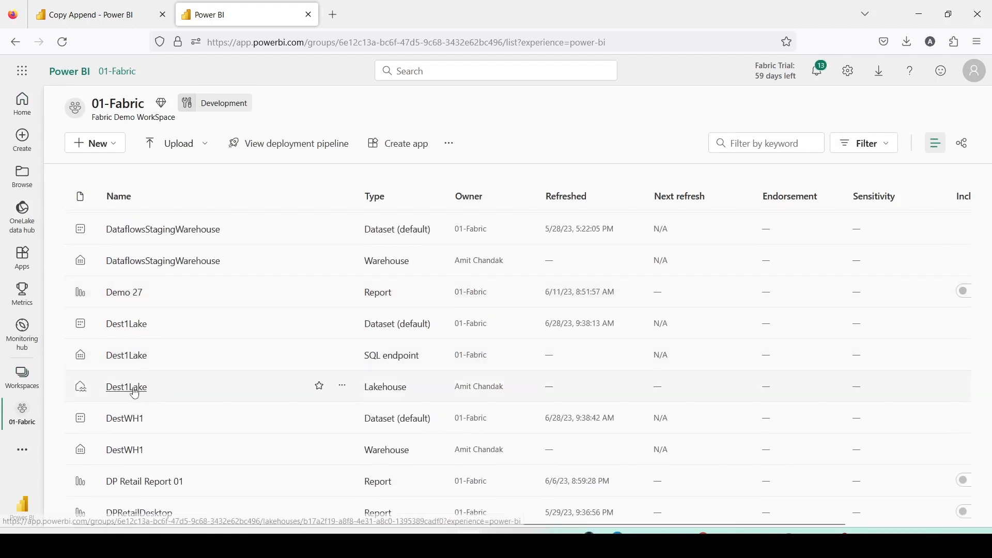
left_click(135, 356)
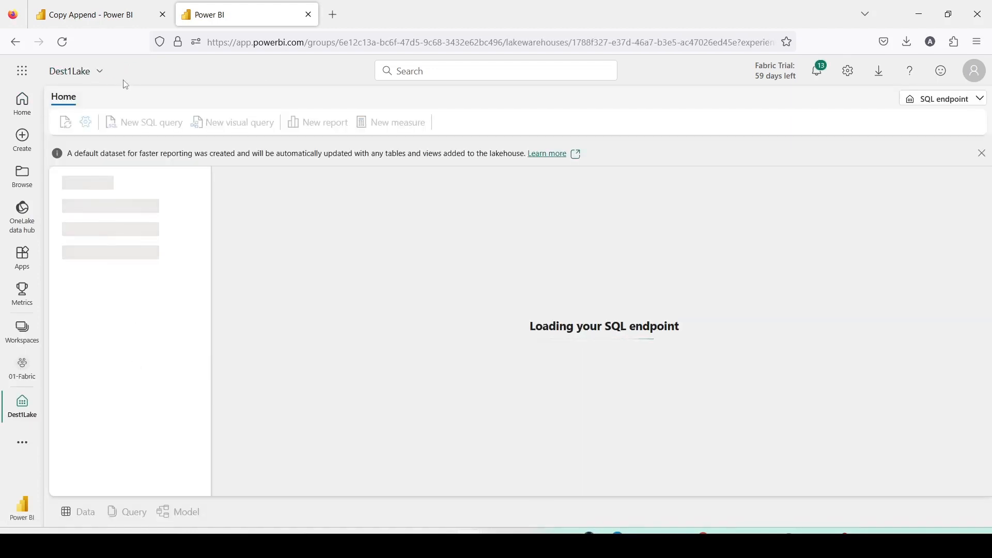
Check the pipeline run status, then preview the sales_pg1 table in Dest1Lake.
left_click(96, 14)
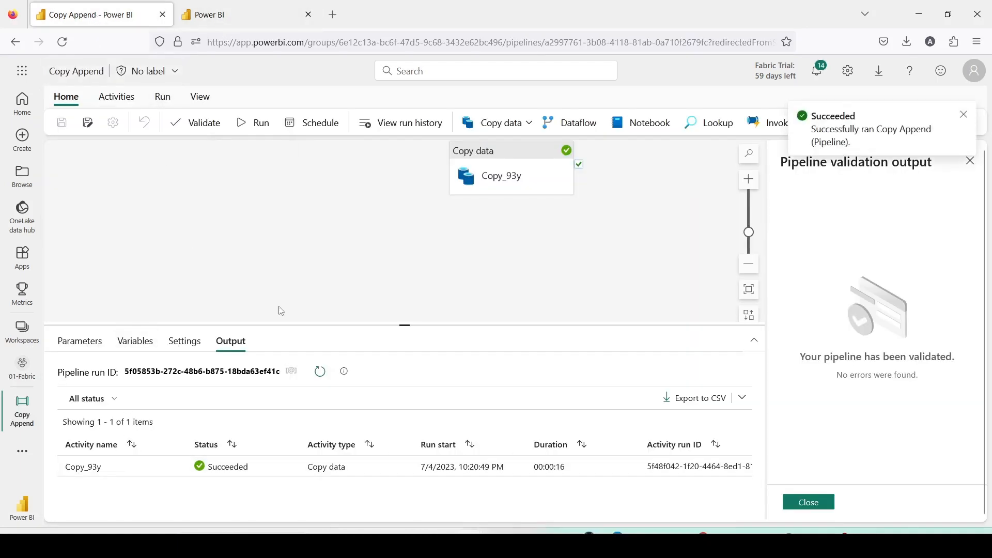
left_click(232, 18)
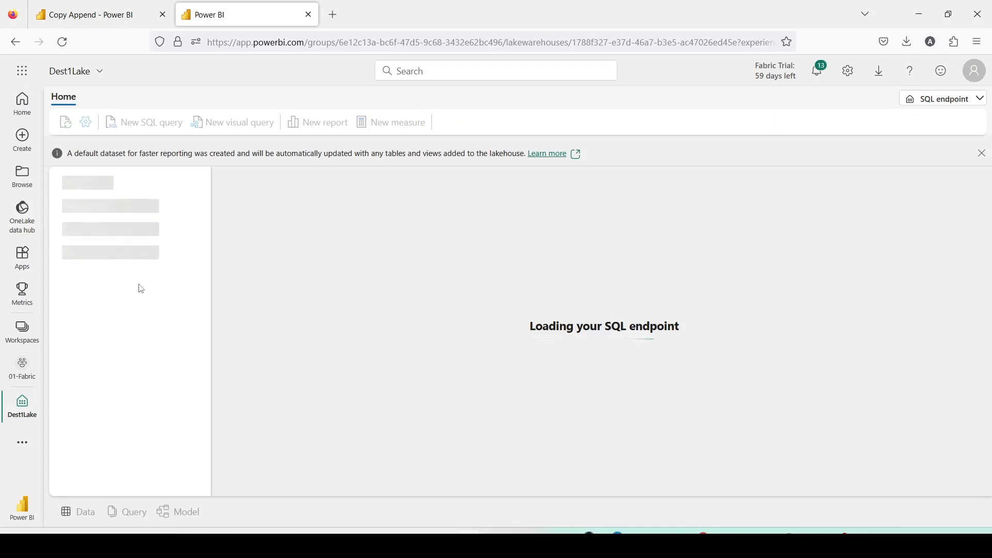
left_click(144, 414)
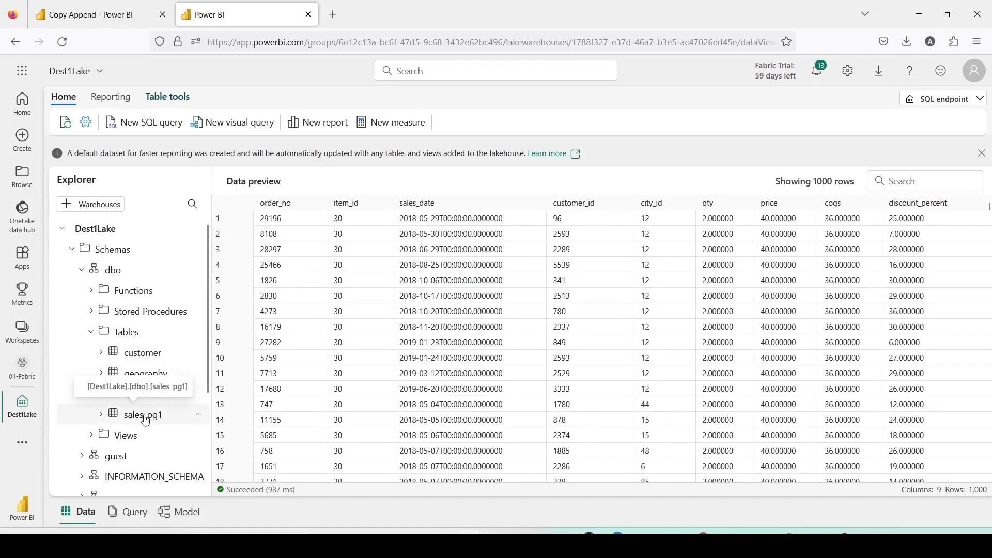
Create a new SQL query selecting the top 100 rows of sales_pg1.
right_click(145, 419)
mouse_move(222, 309)
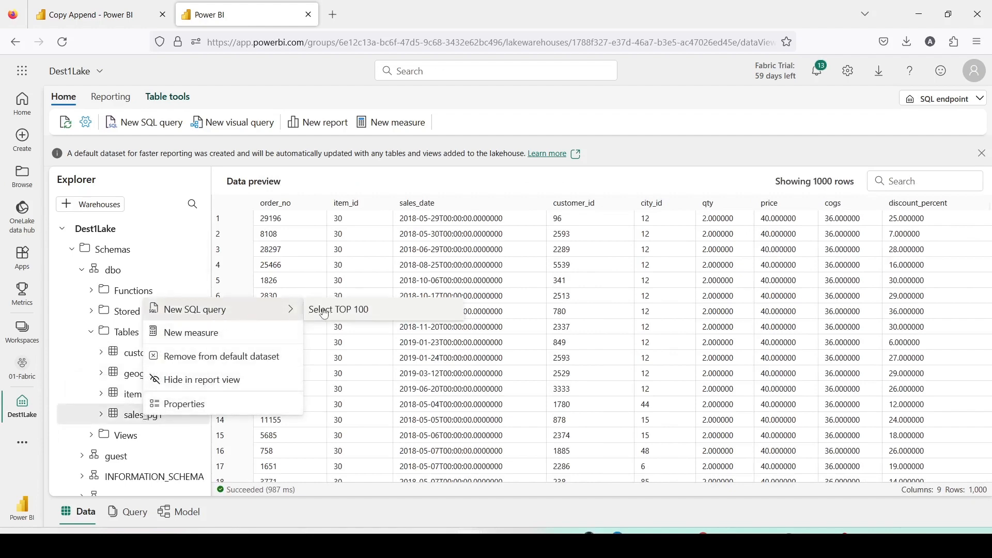
left_click(325, 311)
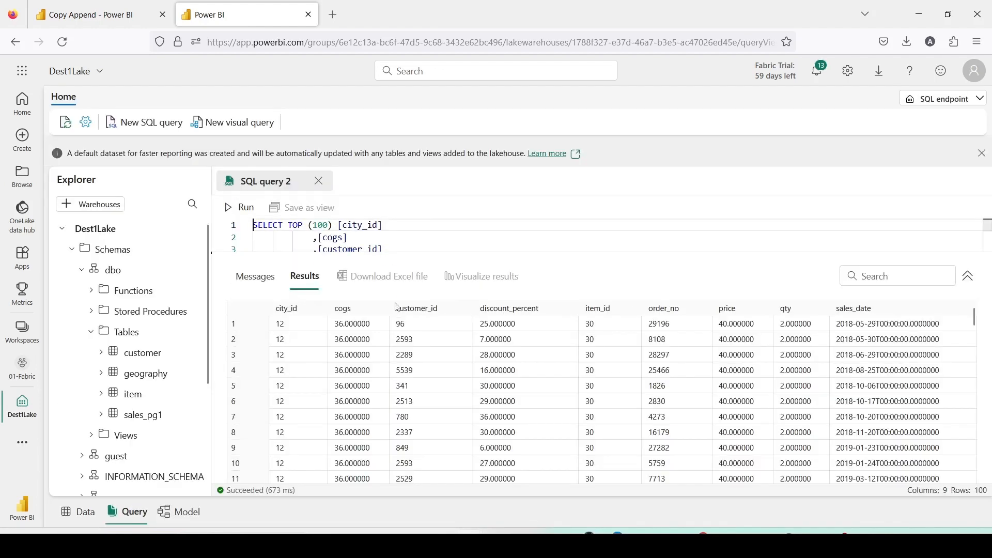
Replace the query's column list with count(*) to count the rows in sales_pg1.
left_click_drag(289, 226, 422, 233)
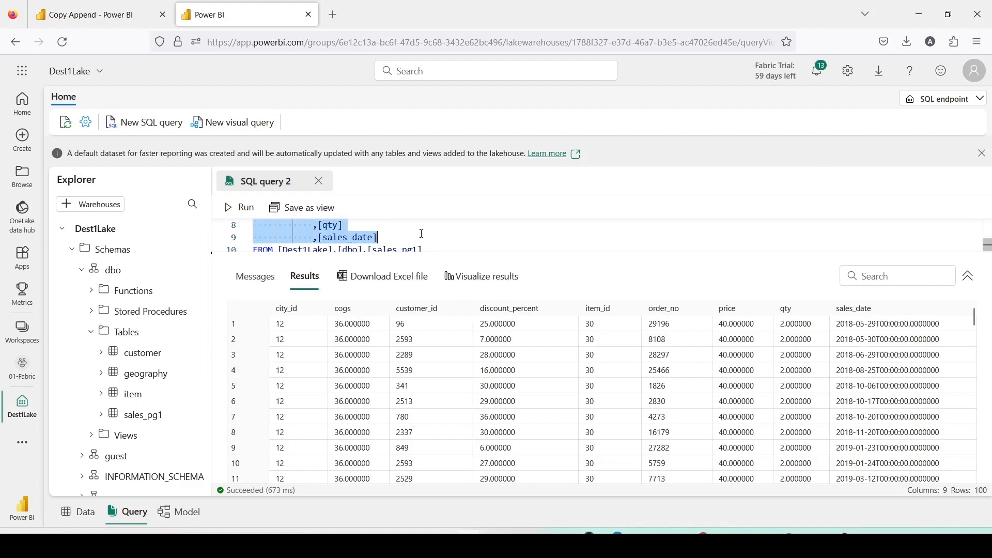
key("BackSpace")
type("co")
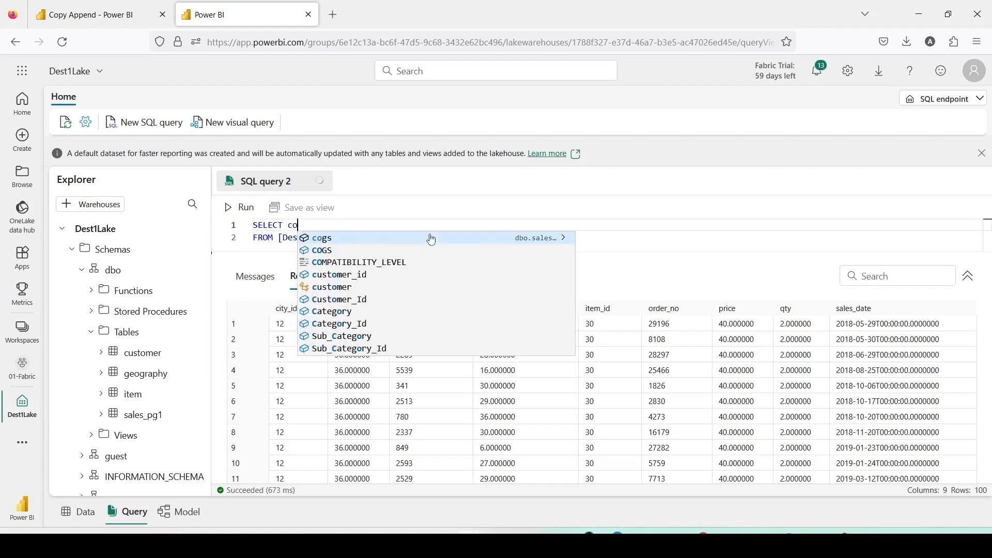
type("unt(*)")
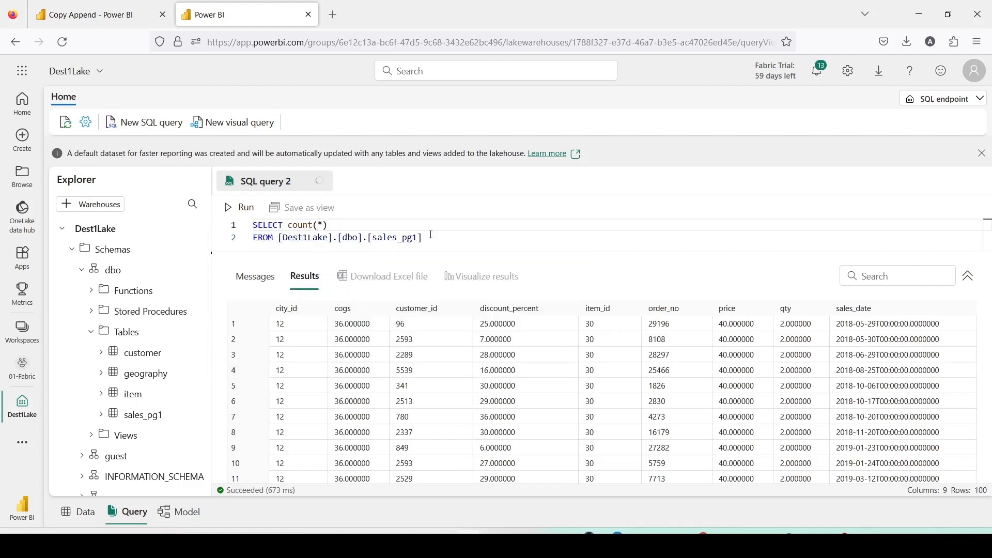
Run the row-count query against sales_pg1 in the Dest1Lake SQL endpoint.
key("ctrl+a")
left_click(234, 210)
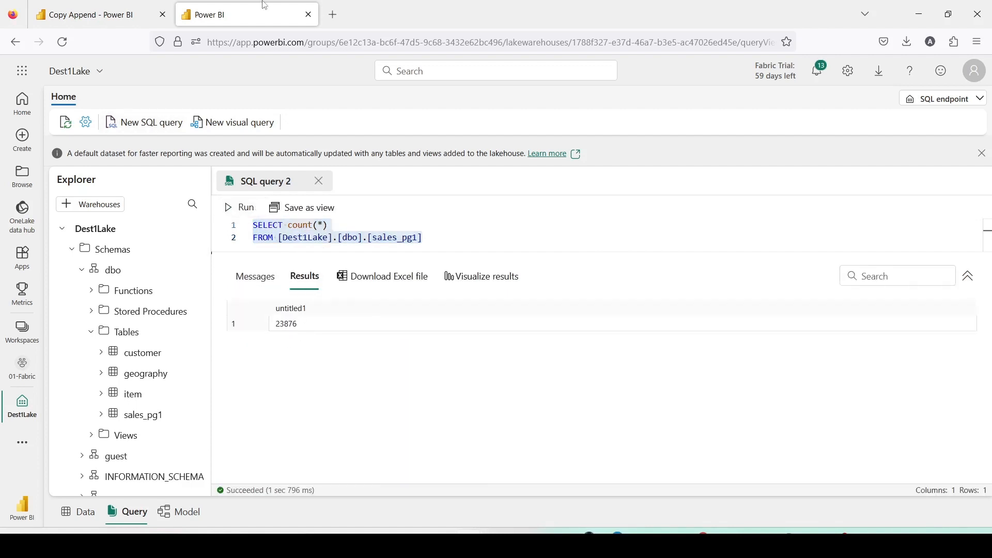
Rerun the Copy Append pipeline, then rerun the row-count query on sales_pg1.
left_click(72, 15)
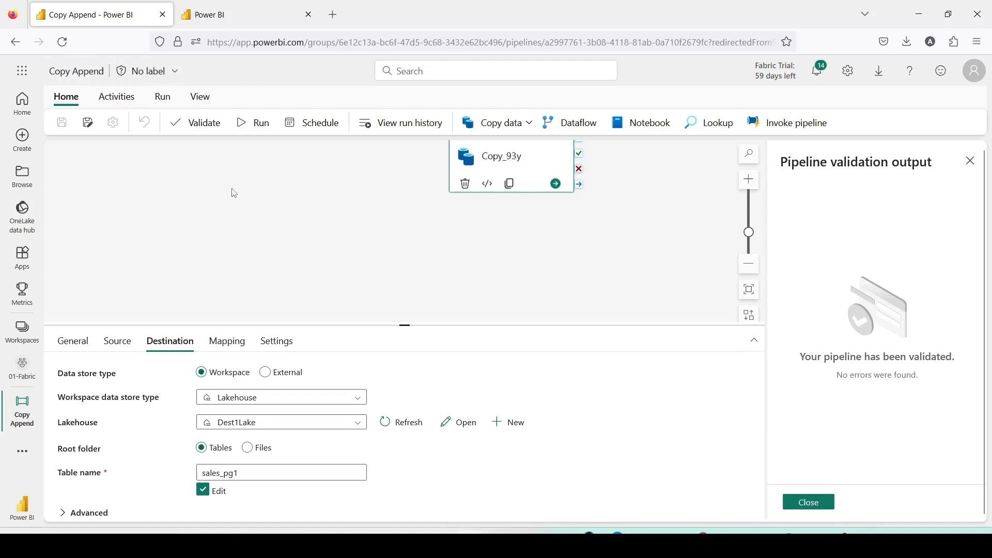
left_click(255, 131)
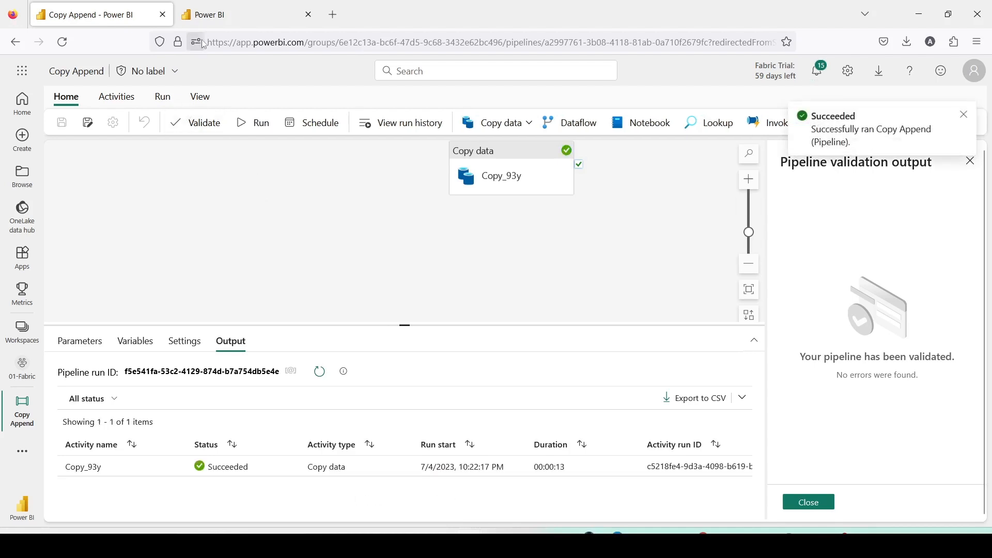
left_click(212, 21)
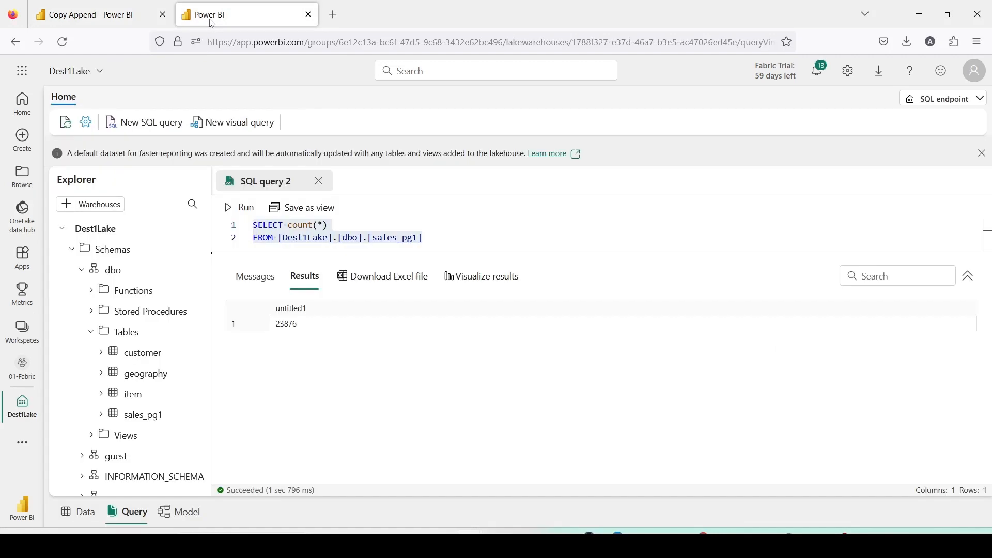
left_click(230, 209)
Switch to pgAdmin, truncate sales_data.sales_fact and run the count query on it.
left_click(127, 20)
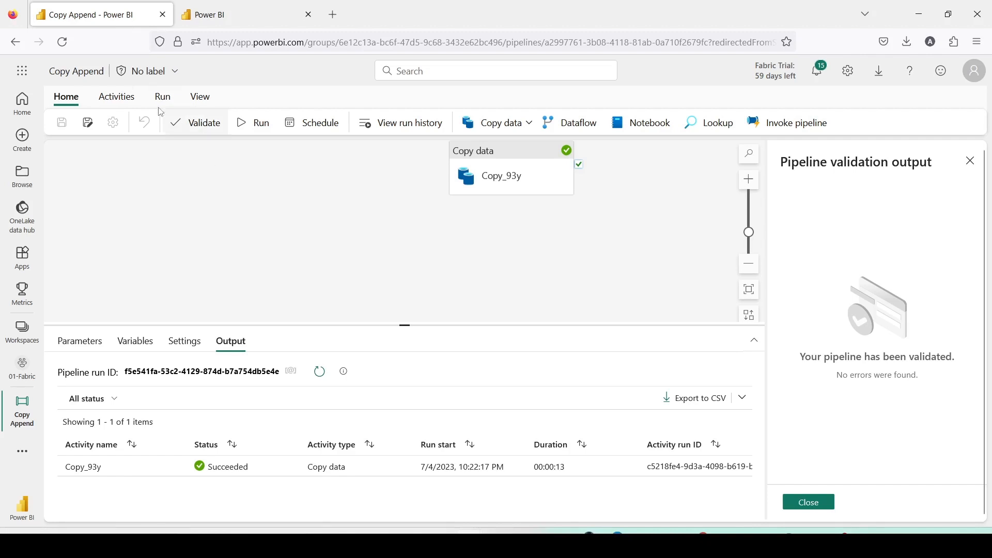
left_click(815, 546)
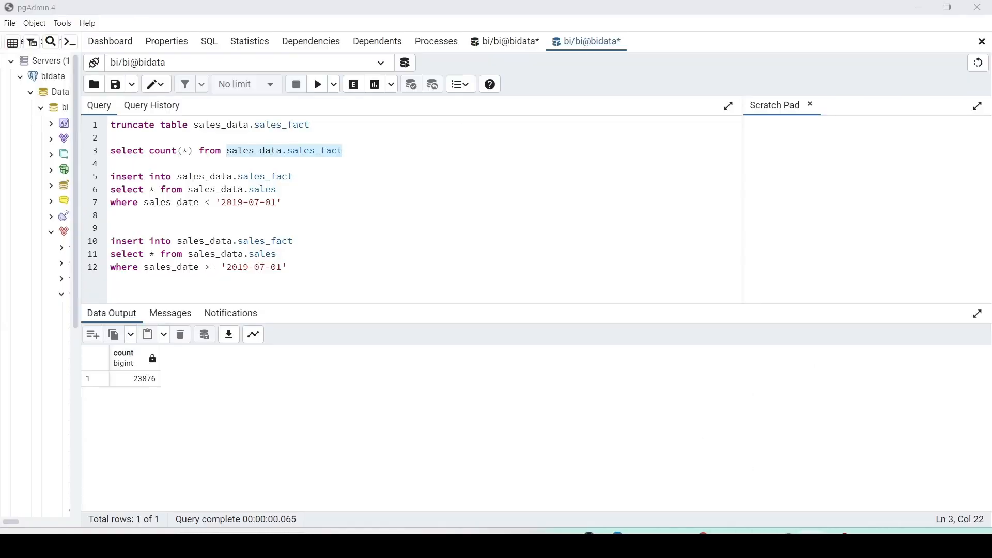
left_click(315, 170)
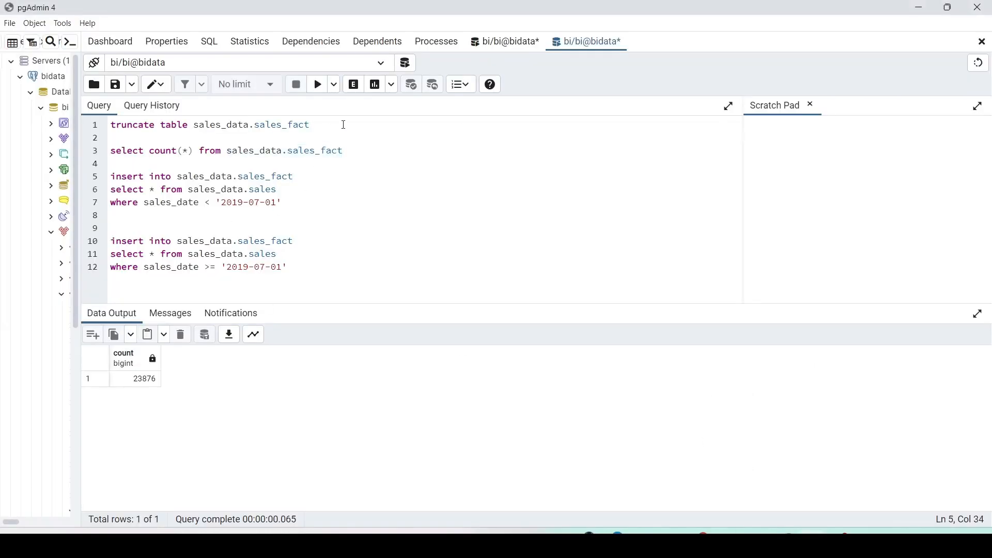
left_click_drag(343, 125, 102, 131)
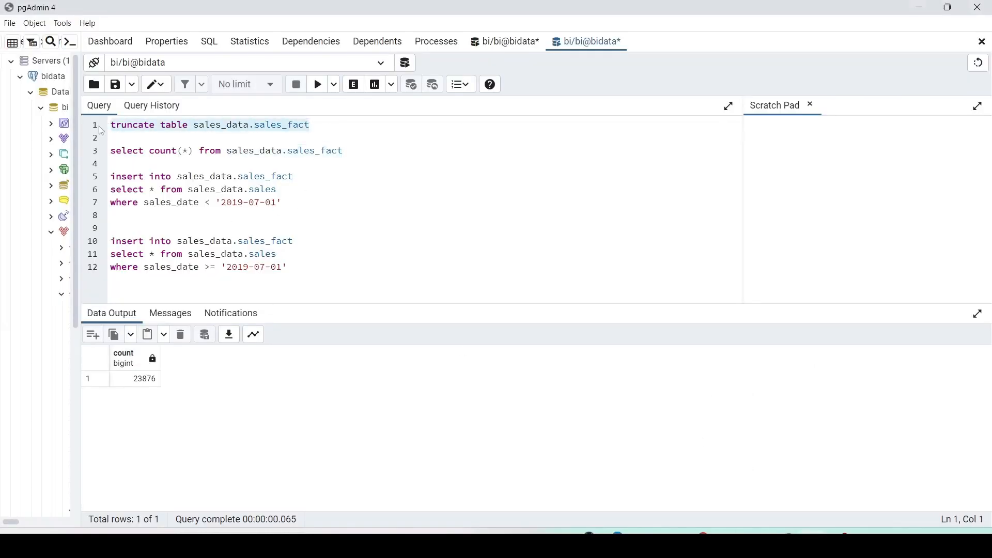
left_click(319, 84)
left_click_drag(343, 151, 105, 152)
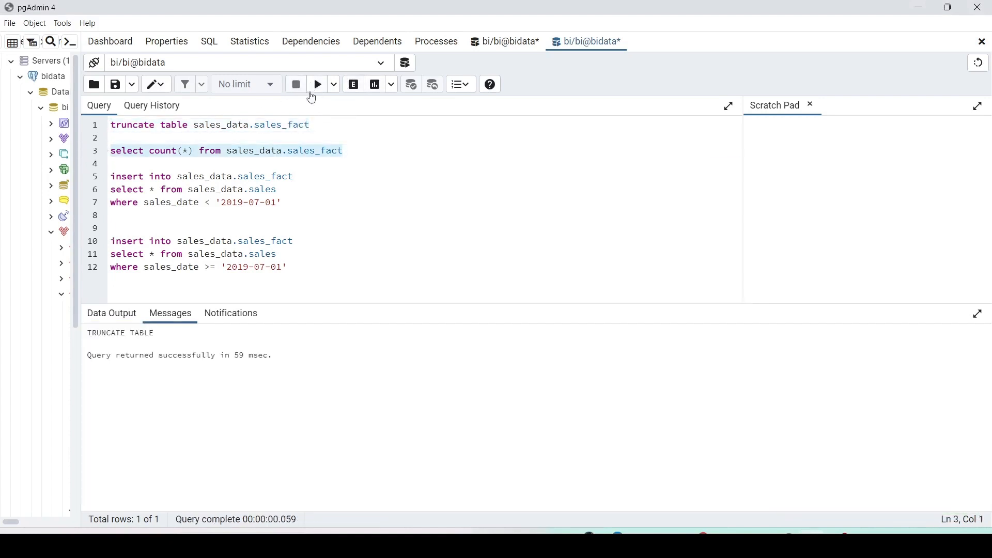
left_click(319, 84)
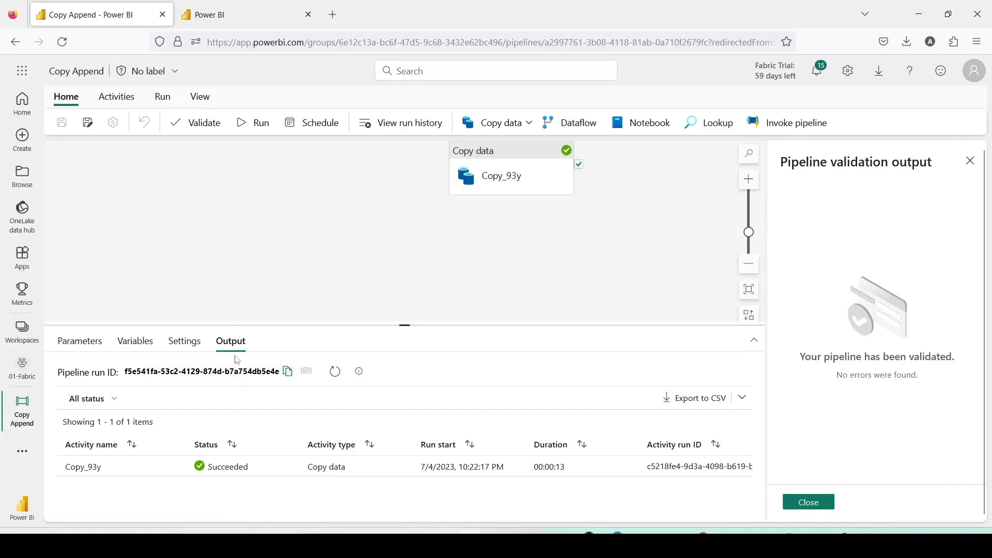
Change the copy activity's destination table name to sales_pg2, then save and run the pipeline.
left_click(525, 186)
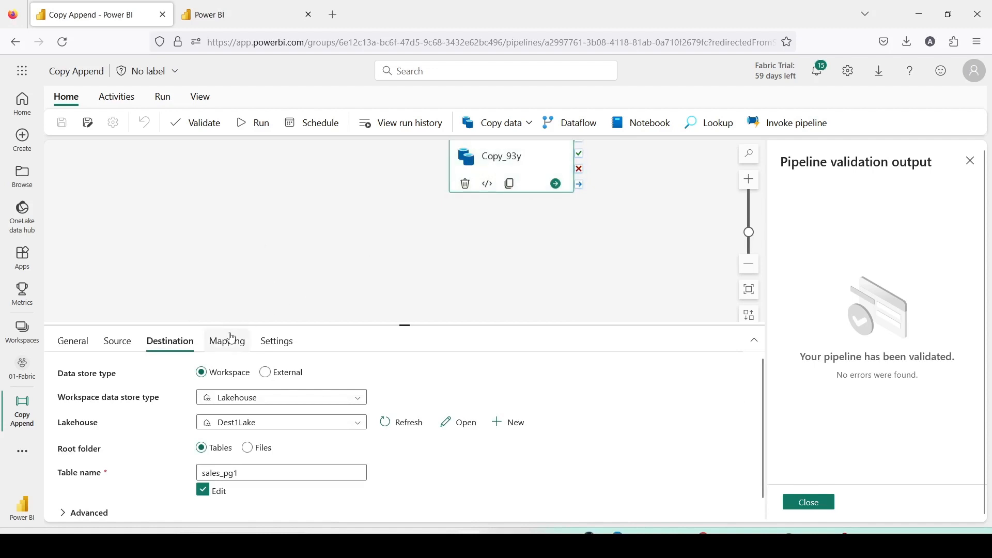
left_click(252, 473)
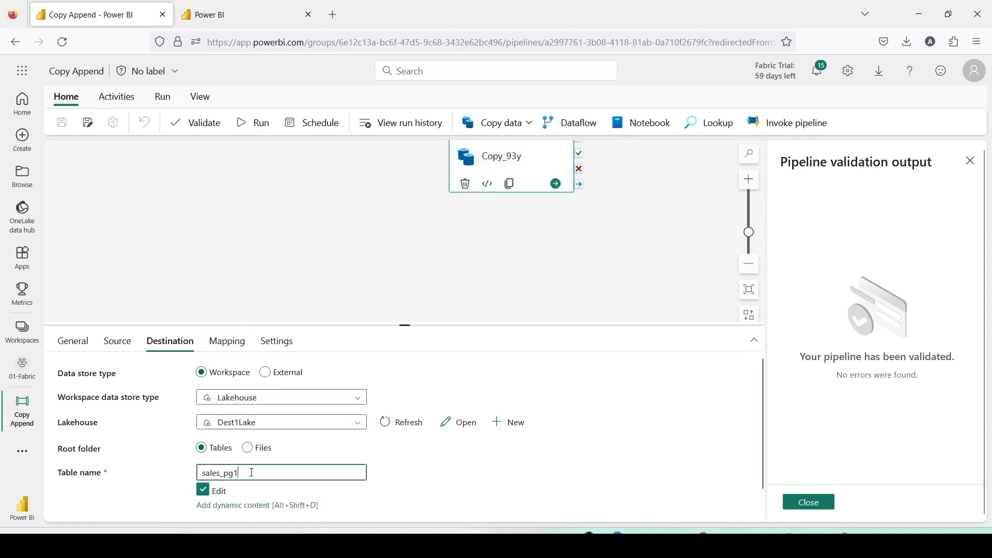
key("BackSpace")
type("2")
left_click(442, 491)
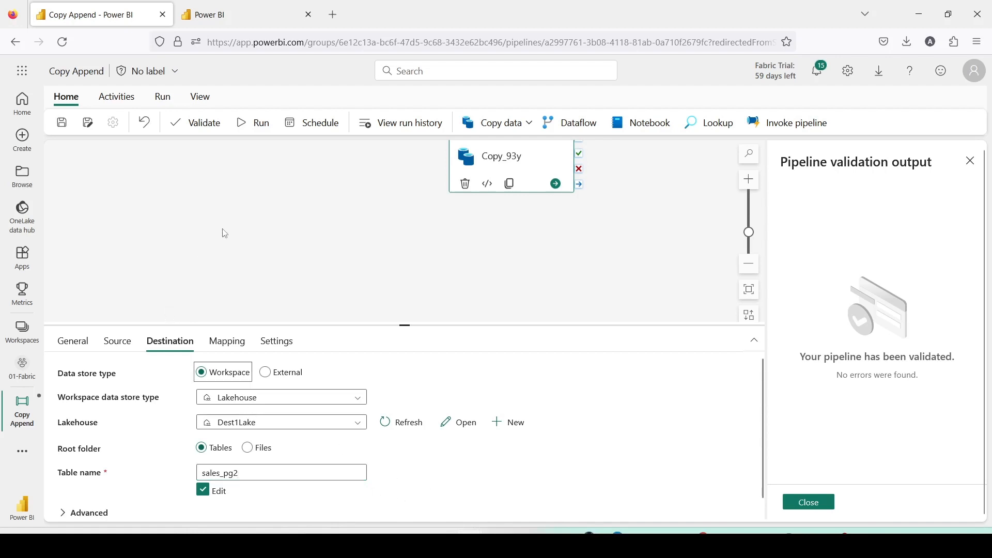
left_click(254, 128)
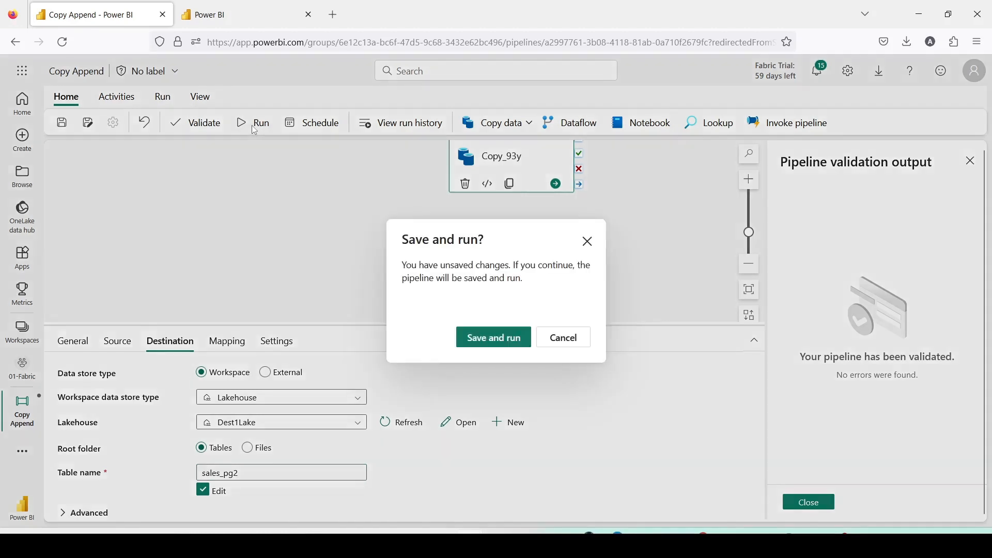
left_click(478, 341)
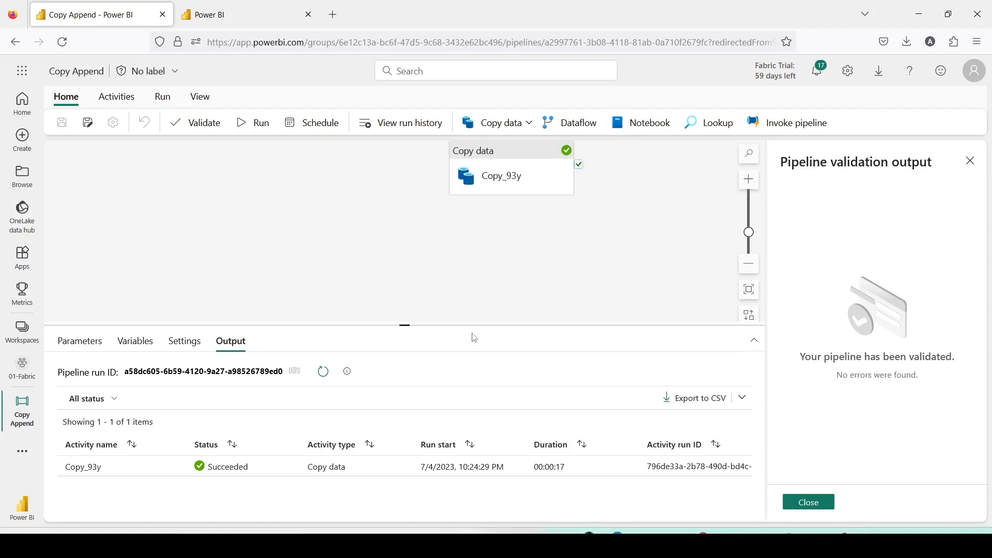
Point the count query at sales_pg2 and run it.
left_click(243, 14)
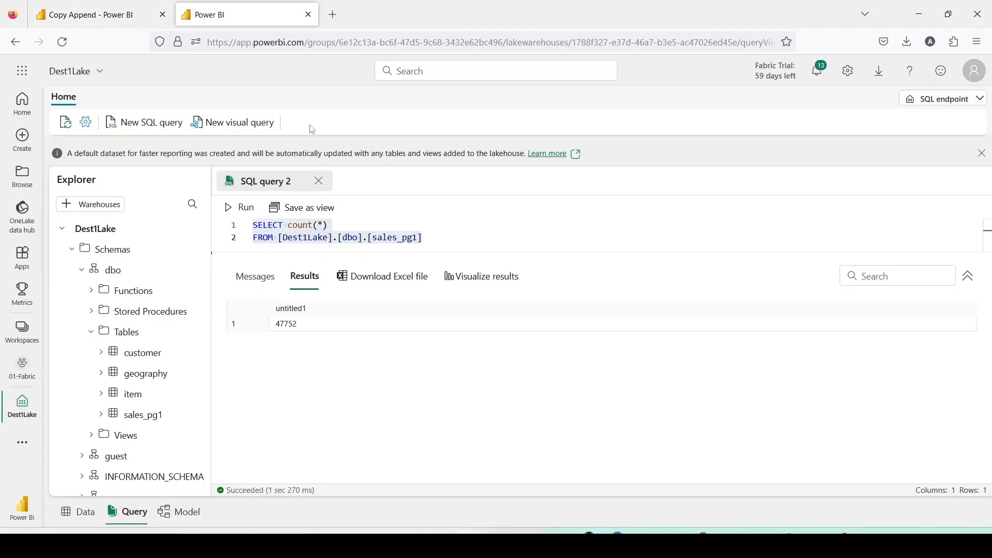
left_click(420, 238)
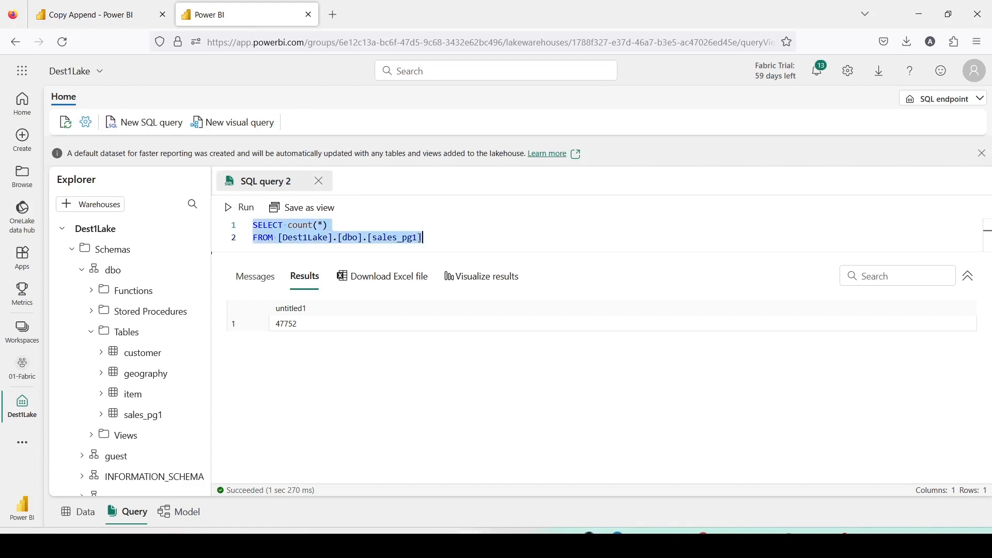
left_click(420, 237)
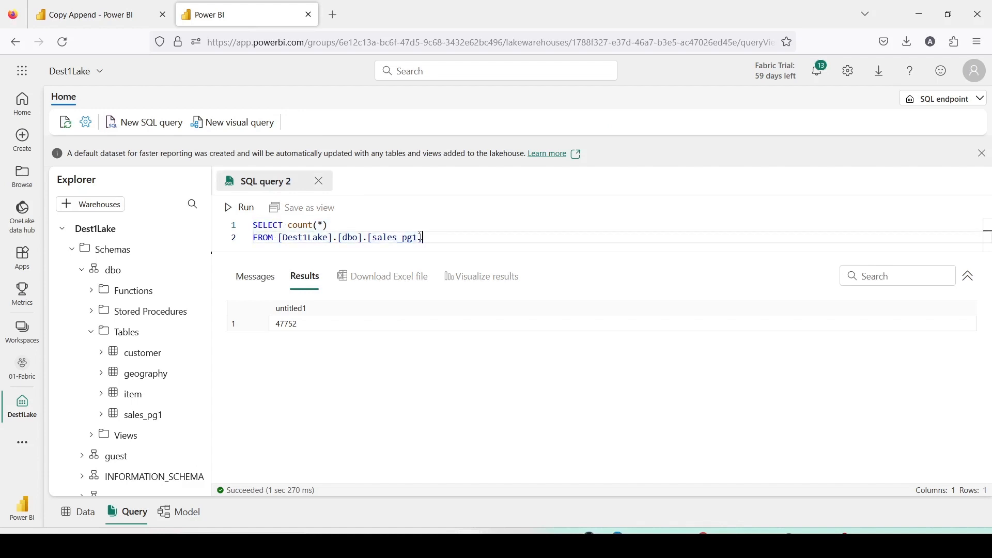
key("BackSpace")
type("2")
key("ctrl+a")
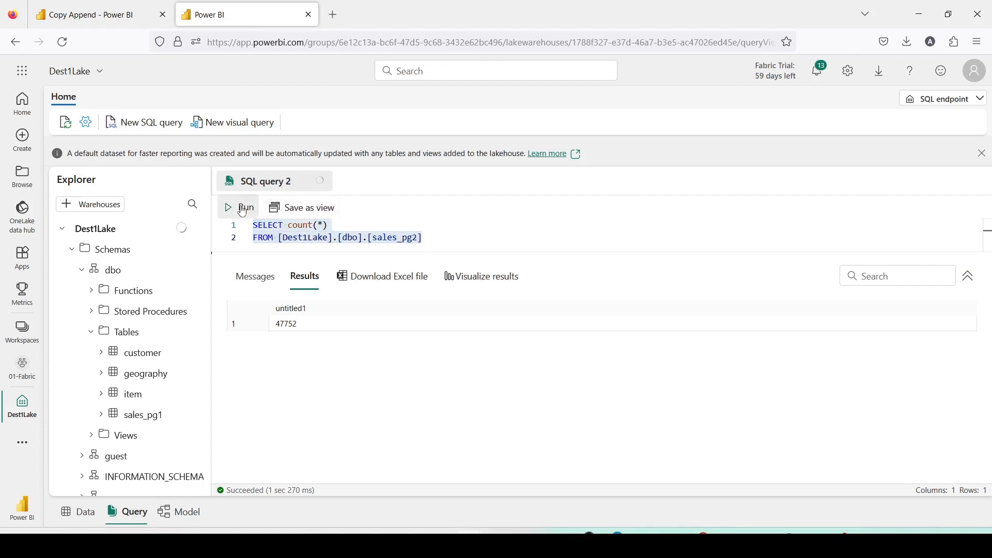
left_click(240, 208)
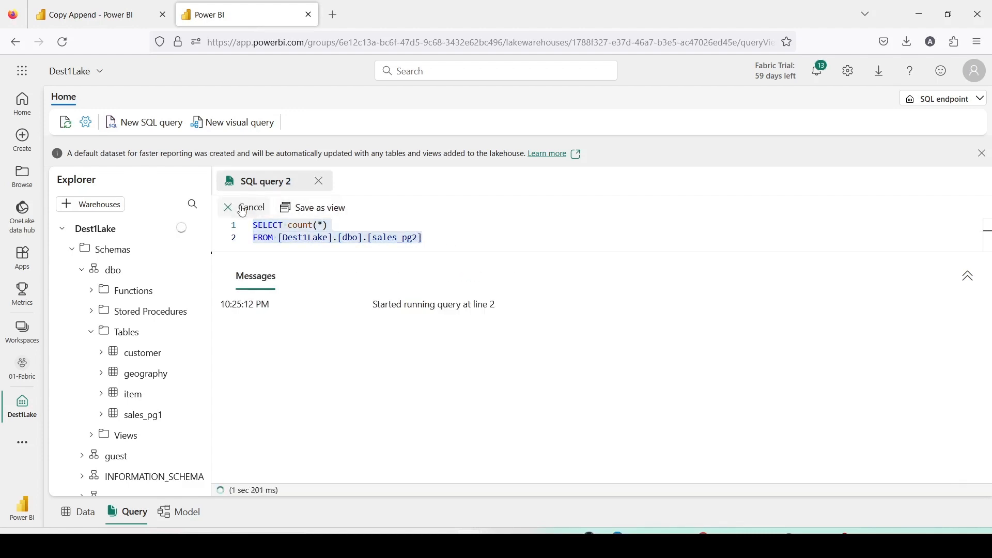
left_click(444, 236)
Create a new data pipeline named Copy Append New in the 01-Fabric workspace.
left_click(90, 14)
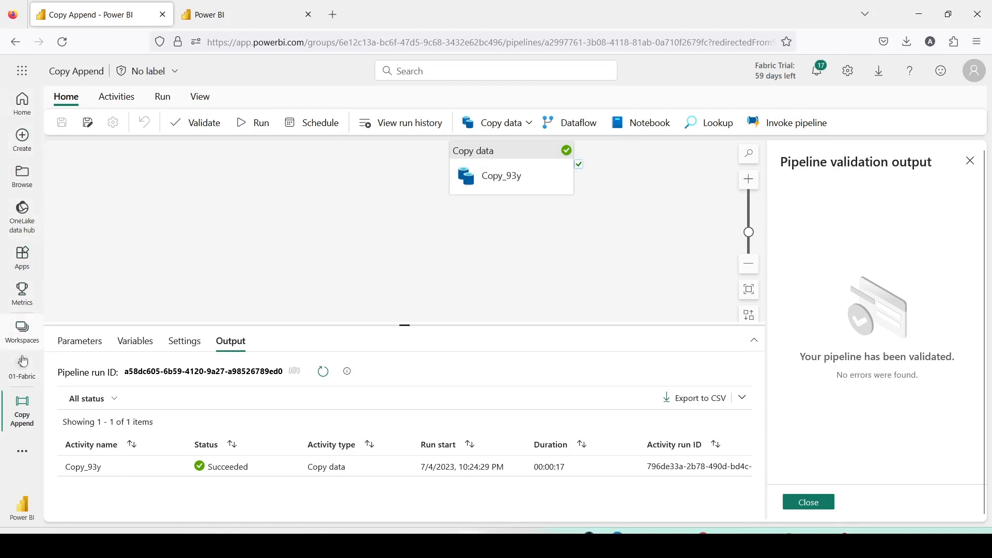
left_click(40, 397)
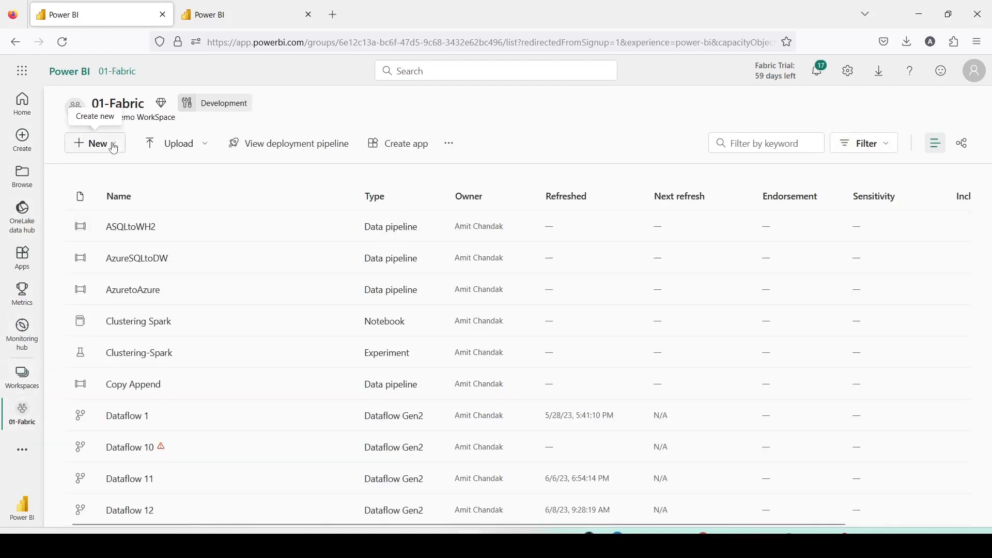
left_click(121, 149)
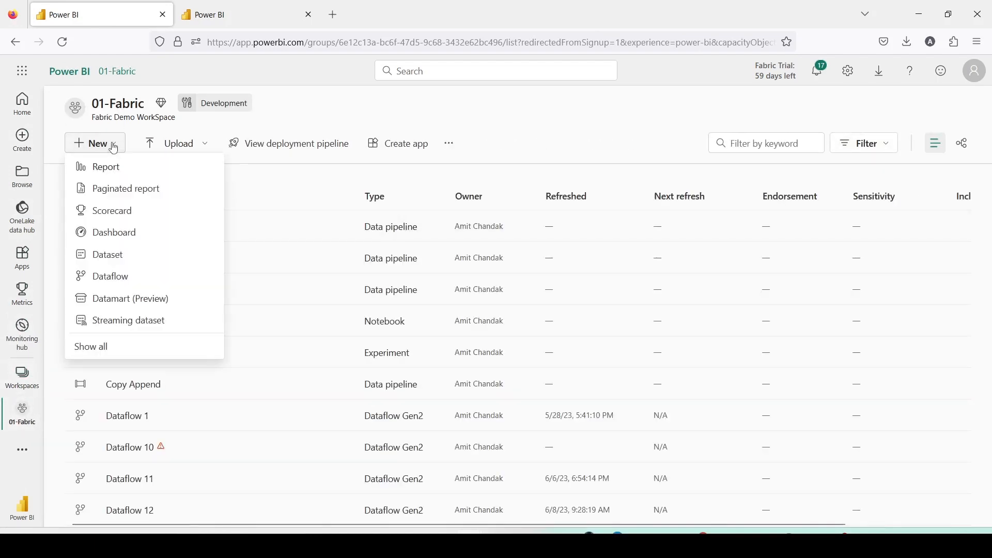
left_click(103, 349)
left_click(332, 374)
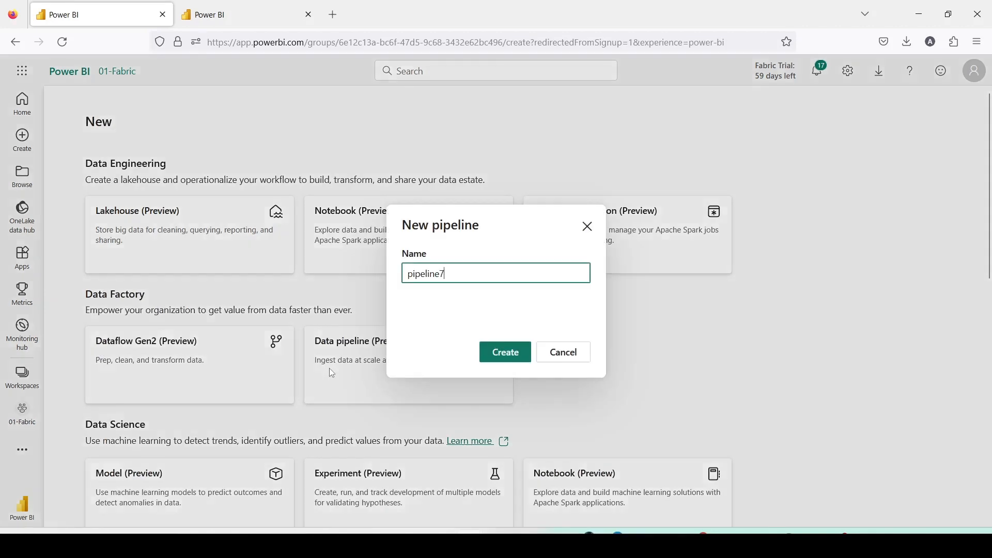
type("Copy A")
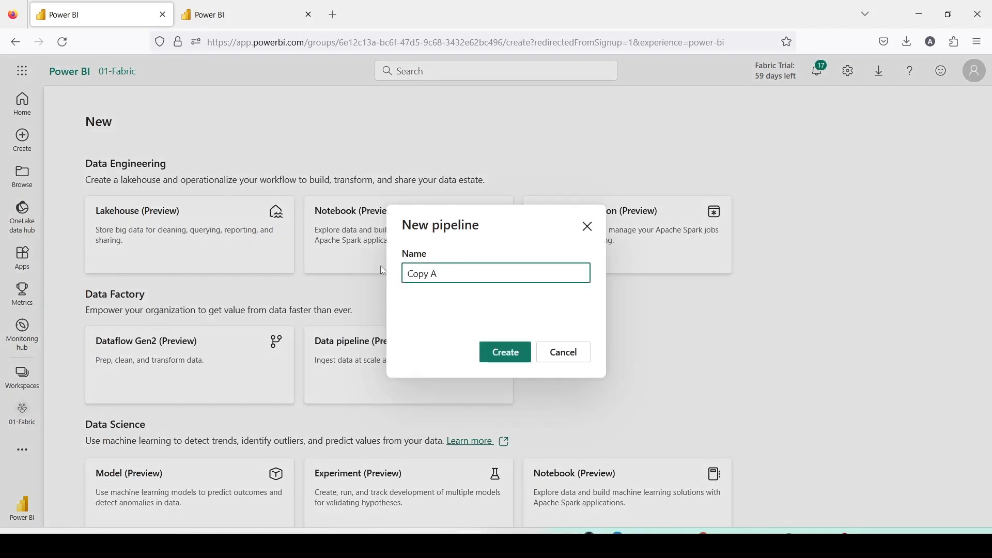
type("ppend ")
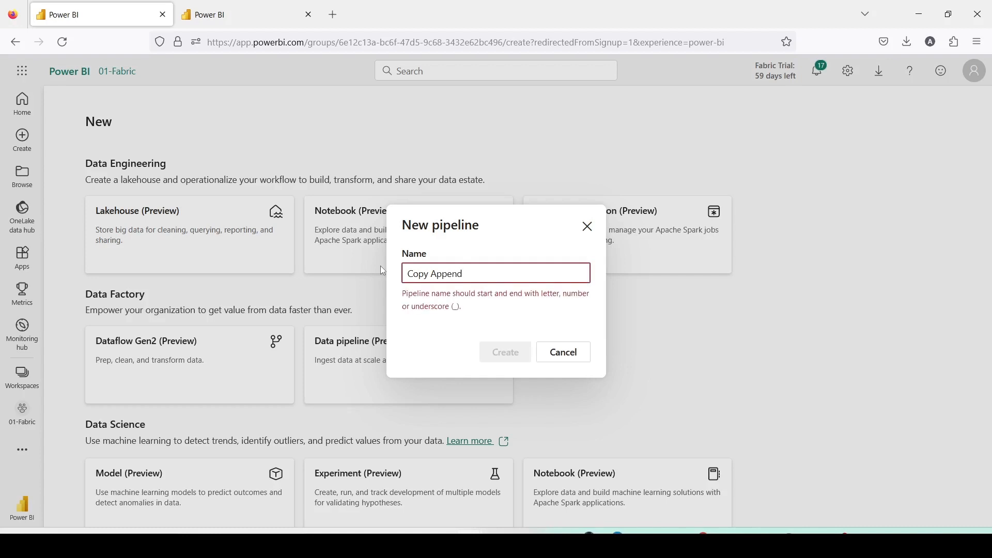
type("New")
left_click(517, 355)
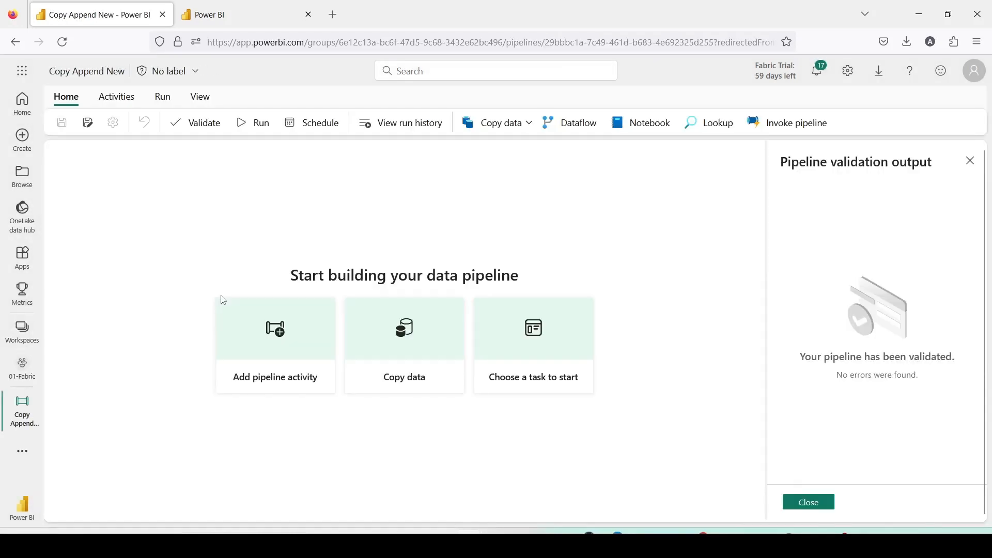
Add a Lookup activity to the pipeline and rename it Last_date.
left_click(287, 355)
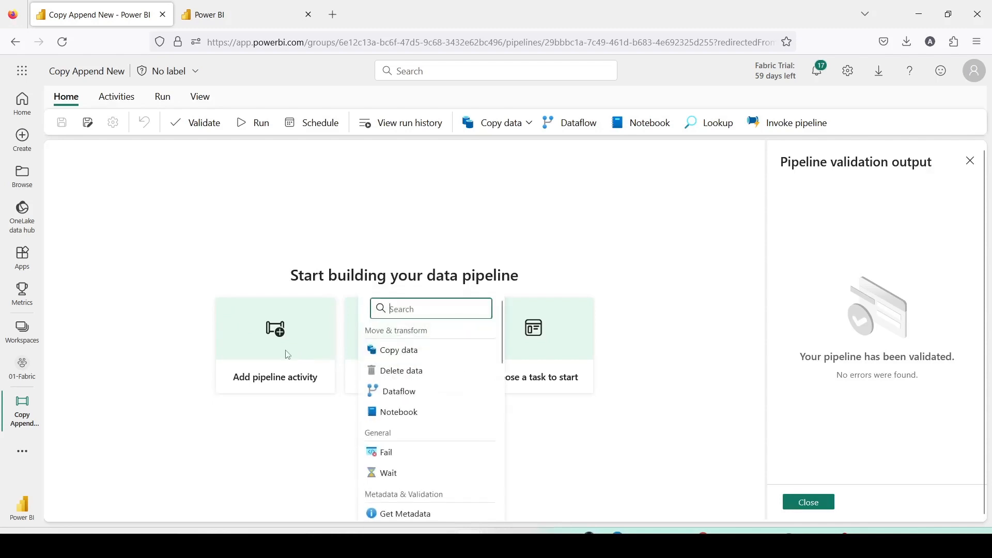
scroll(416, 439, "down", 5)
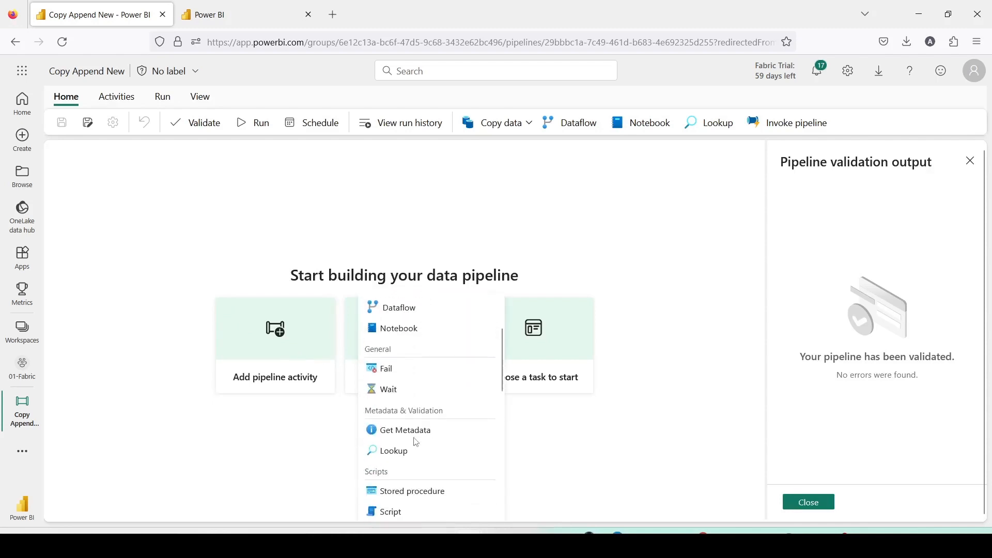
scroll(414, 442, "down", 3)
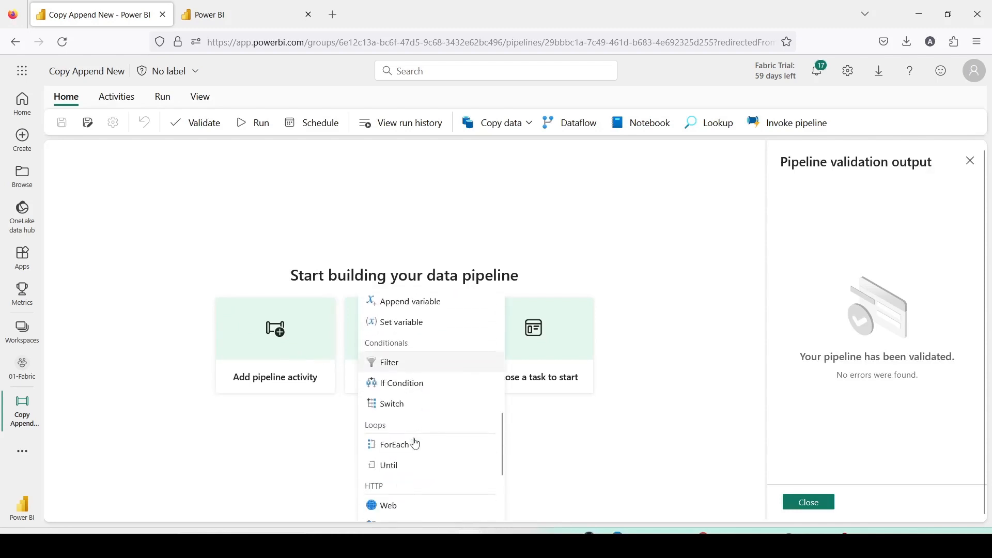
scroll(413, 440, "down", 3)
scroll(425, 435, "down", 1)
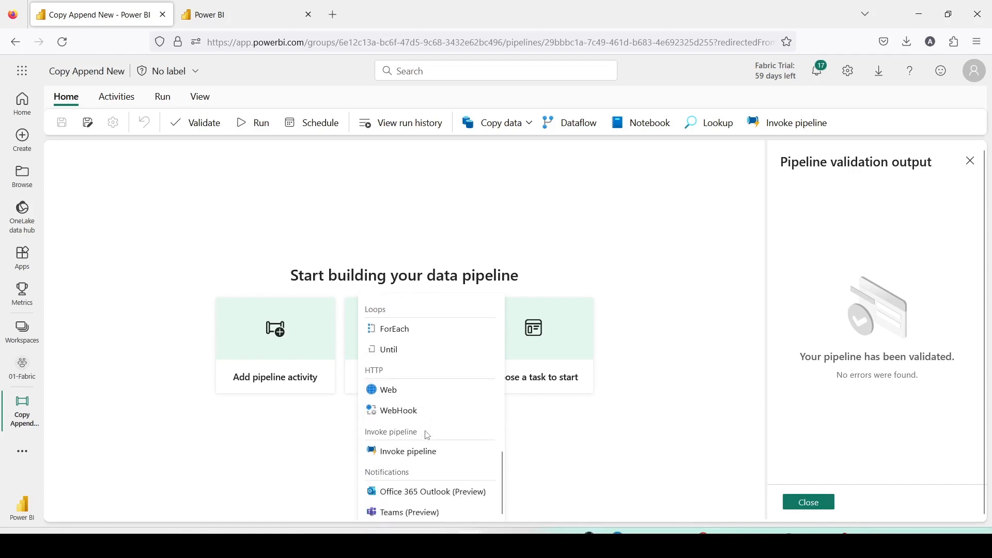
scroll(423, 431, "up", 5)
scroll(421, 426, "up", 3)
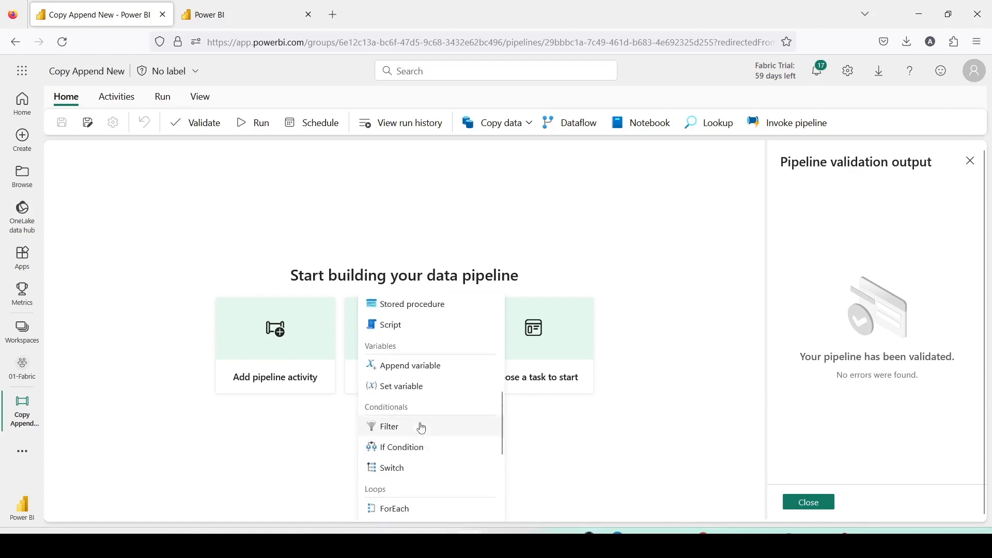
scroll(418, 428, "up", 3)
left_click(419, 428)
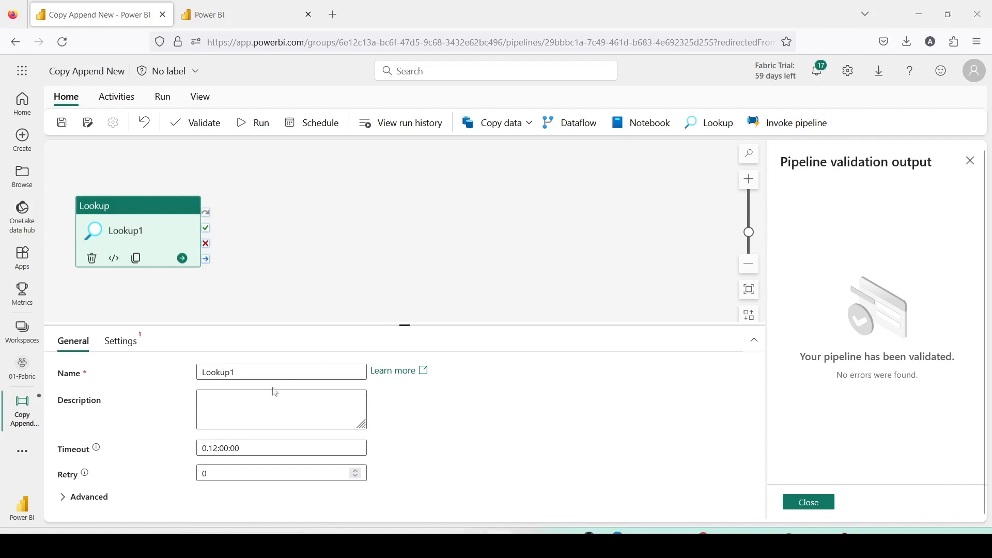
double_click(201, 372)
type("Last_date")
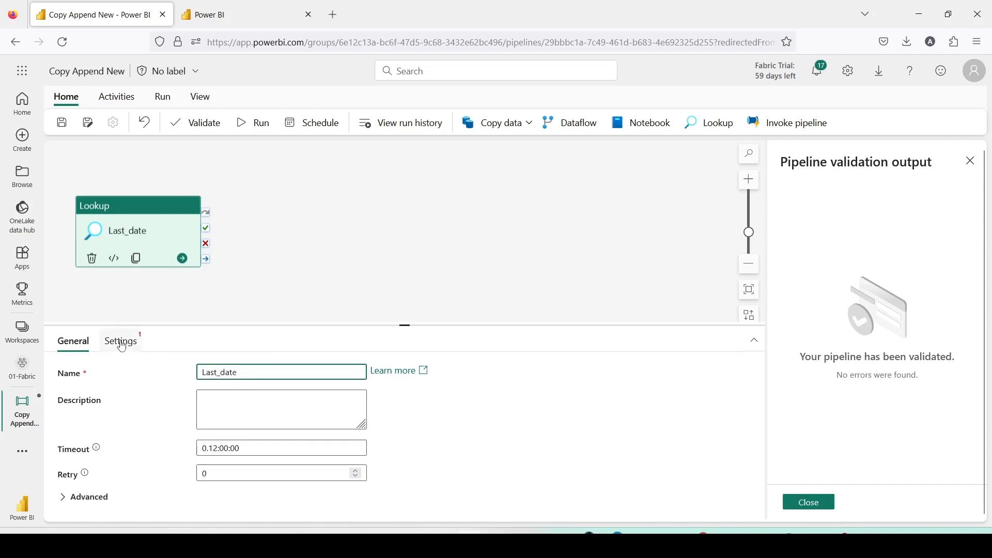
Set the Last_date lookup to use a workspace Data Warehouse, DestWH1, with a query as its source.
left_click(122, 341)
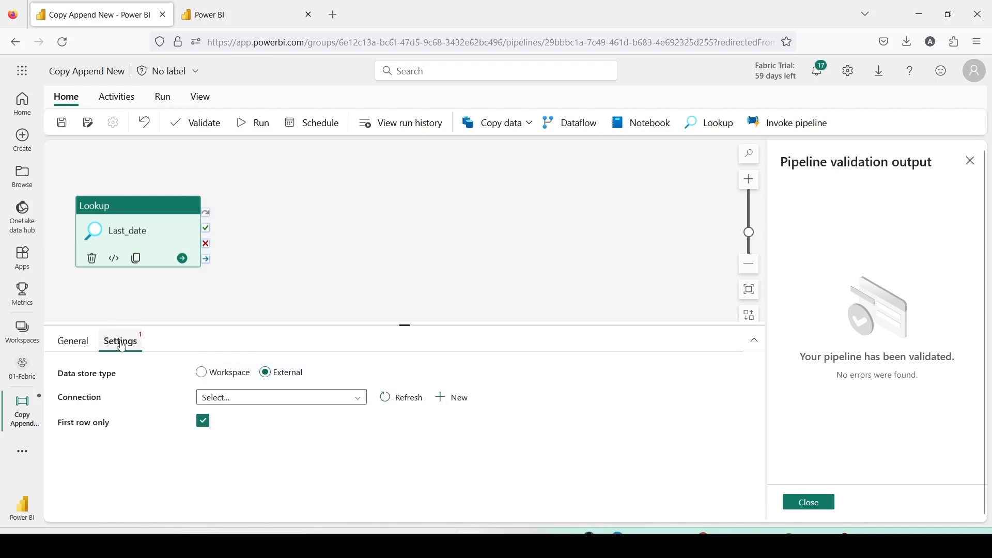
left_click(202, 373)
left_click(231, 400)
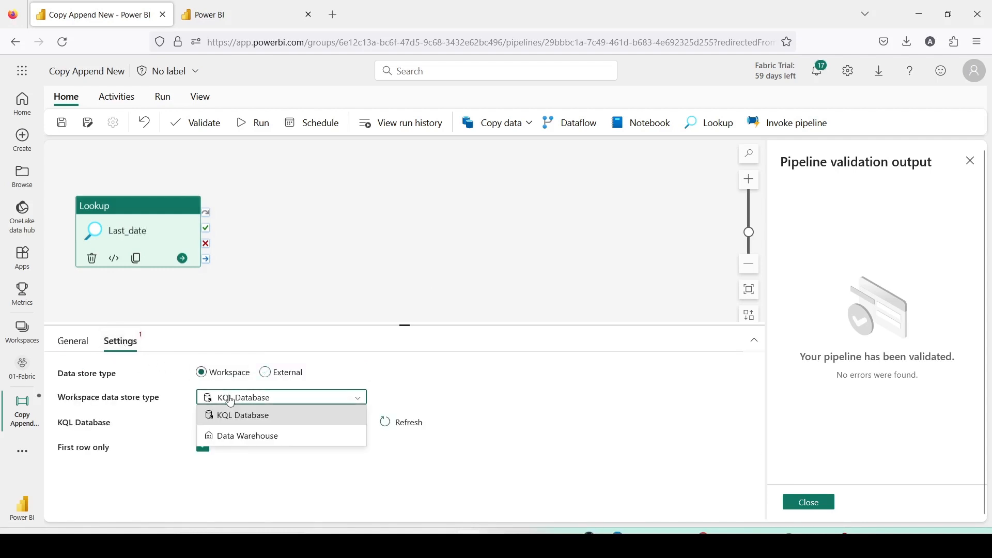
left_click(229, 437)
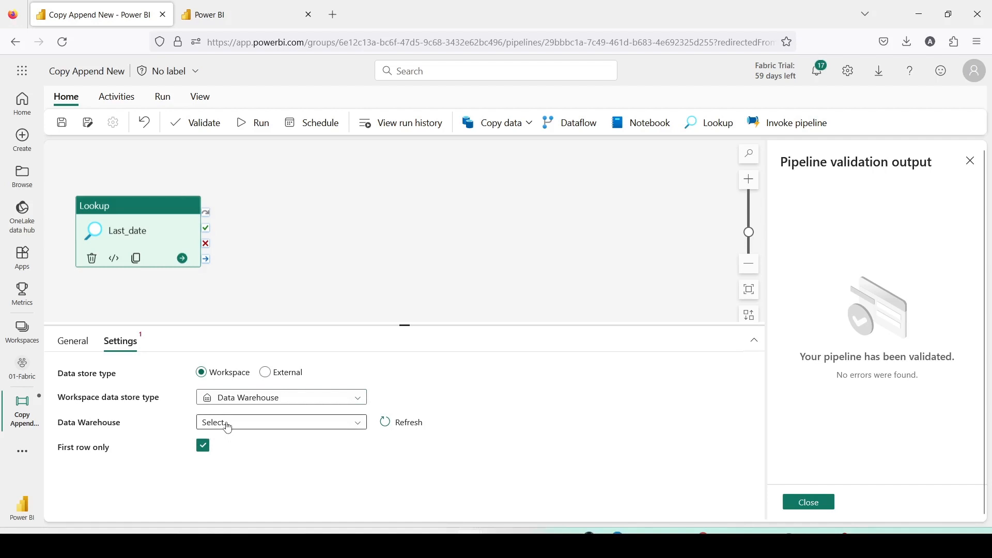
left_click(228, 428)
scroll(243, 496, "down", 3)
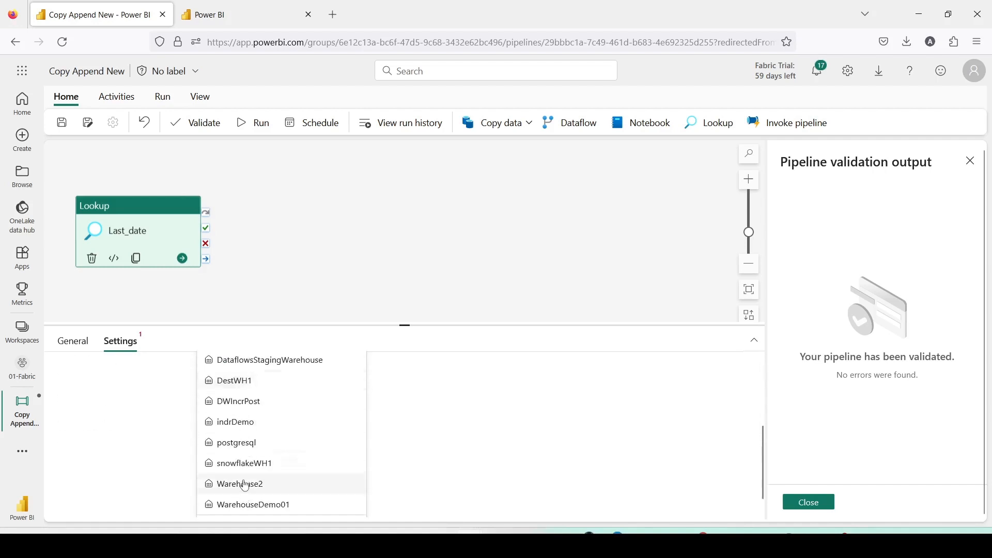
left_click(231, 381)
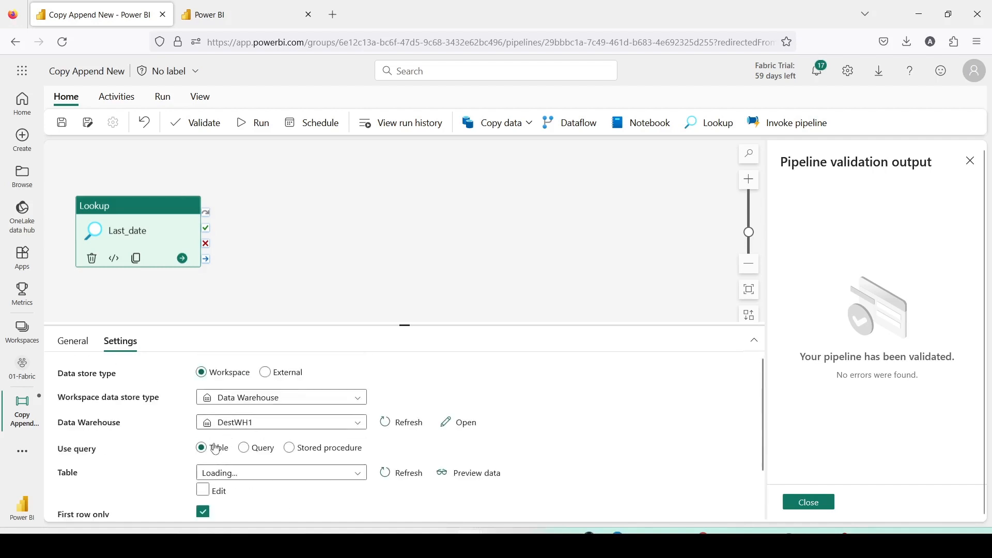
left_click(243, 448)
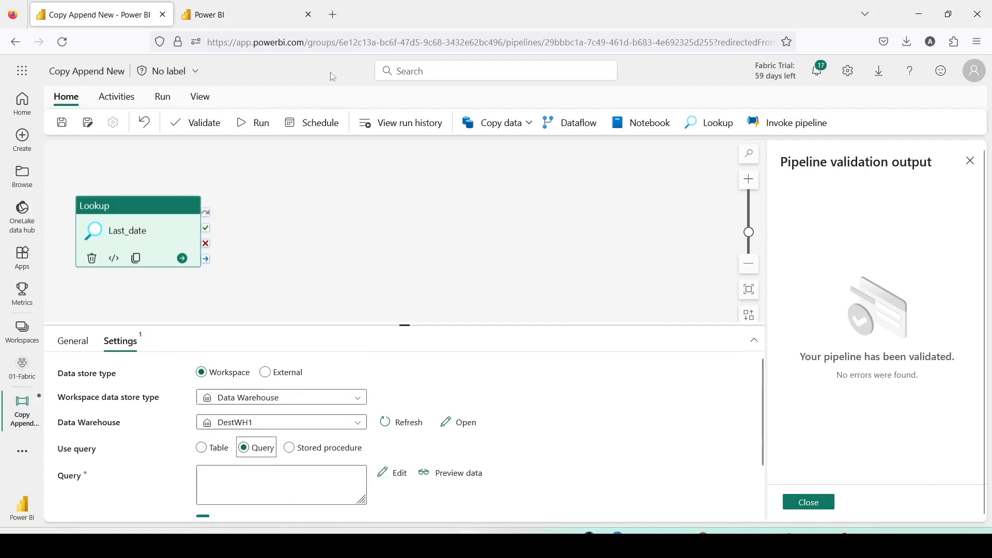
Open a Select TOP 100 SQL query on the sales_pg2 table in Dest1Lake.
left_click(260, 24)
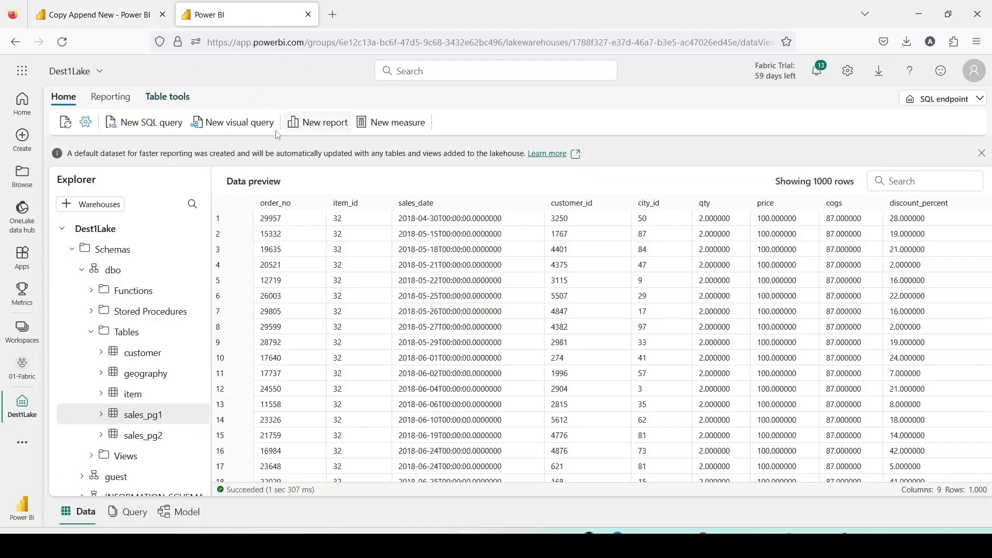
right_click(145, 440)
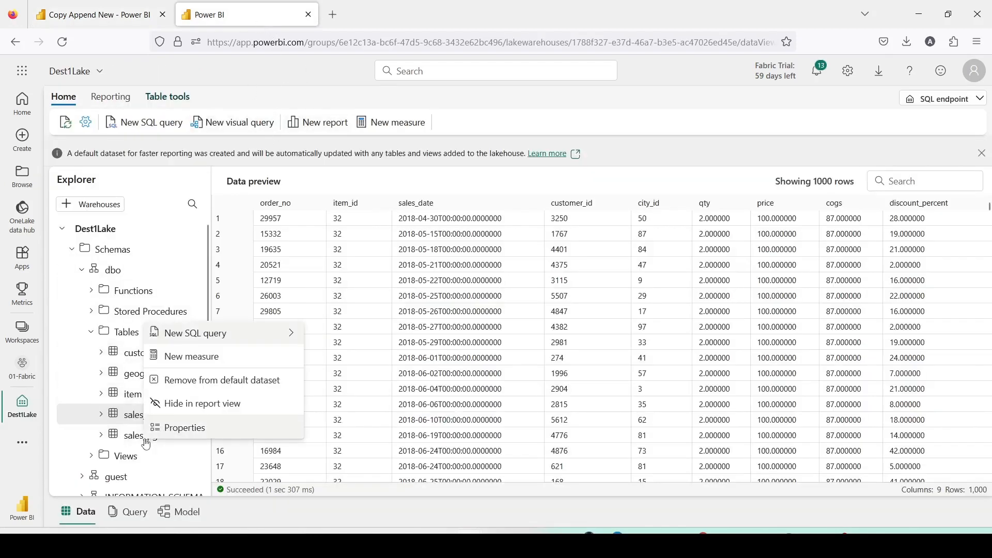
mouse_move(263, 334)
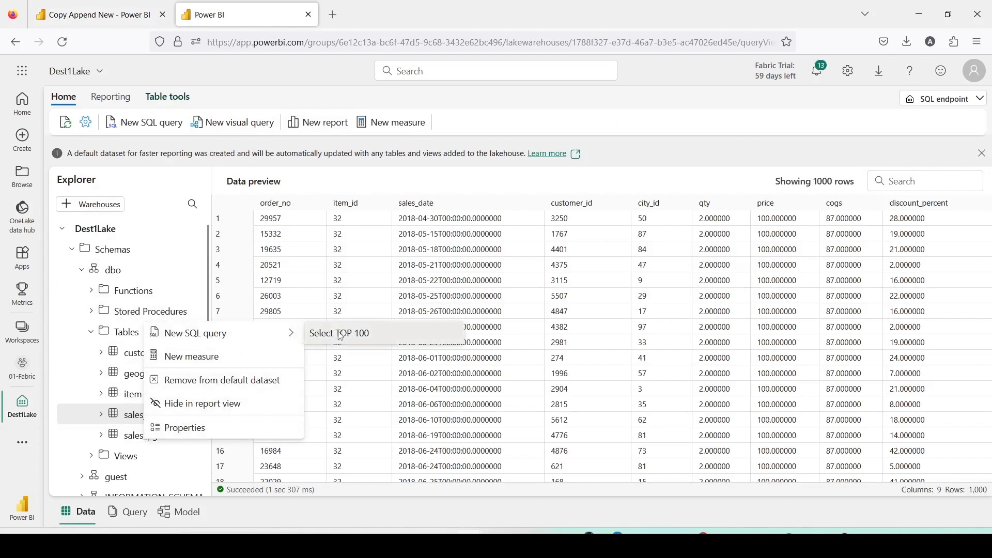
left_click(339, 332)
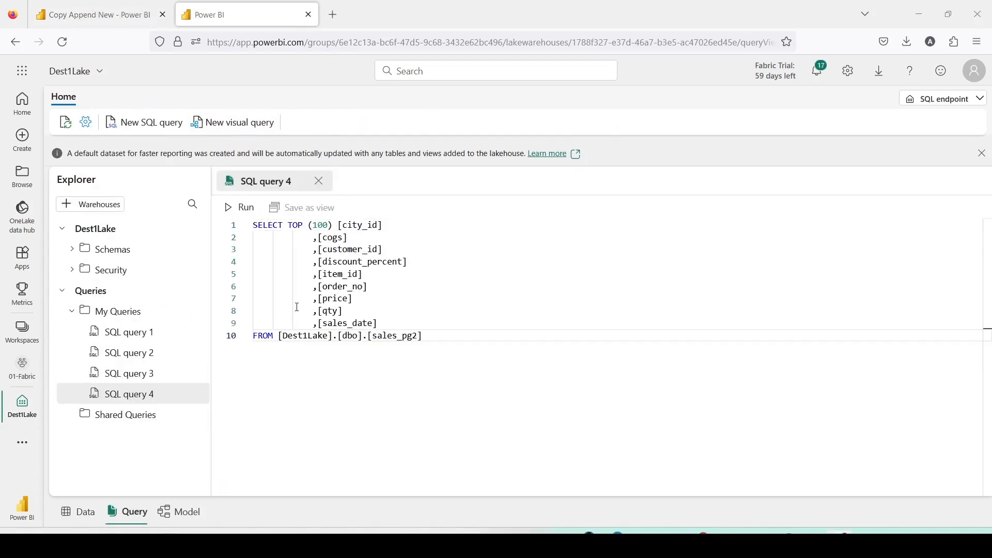
Rewrite the query to SELECT max([sales_date]) from sales_pg2 and run it.
left_click_drag(289, 226, 399, 315)
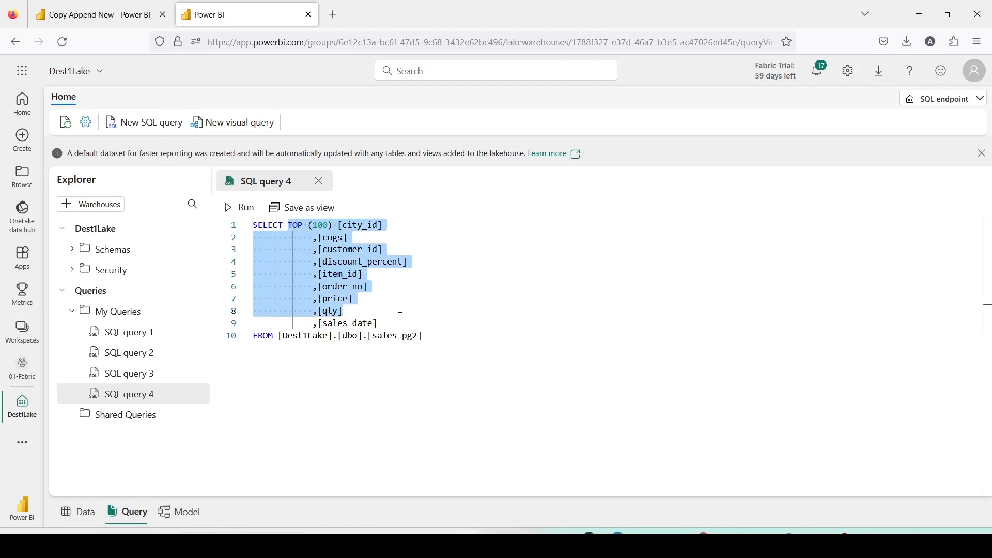
key("Delete")
key("shift+Right")
key("shift+Right")
key("shift+Right")
key("shift+Right")
key("shift+Right")
key("shift+Right")
key("shift+Right")
key("shift+Right")
key("shift+Right")
key("shift+Right")
key("shift+Right")
key("shift+Right")
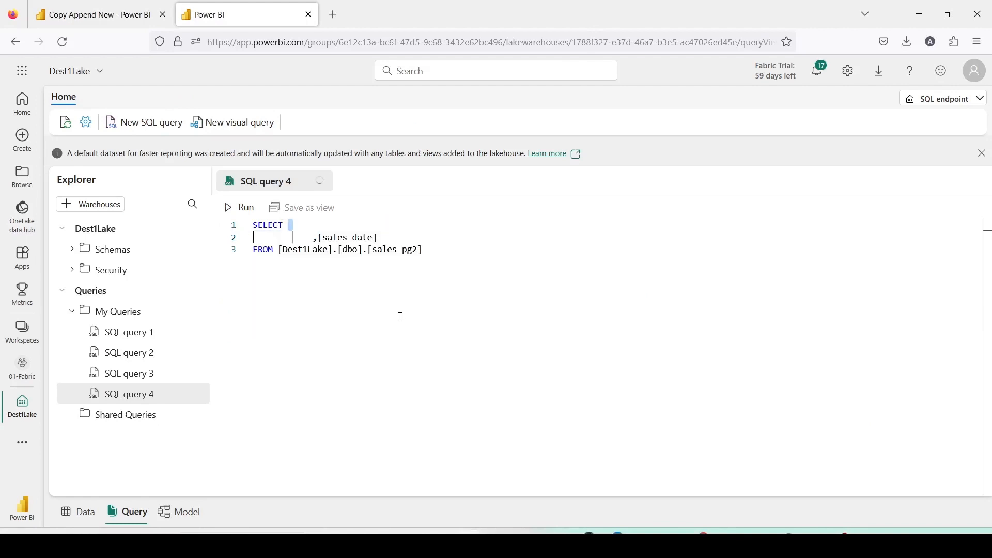
key("shift+Right")
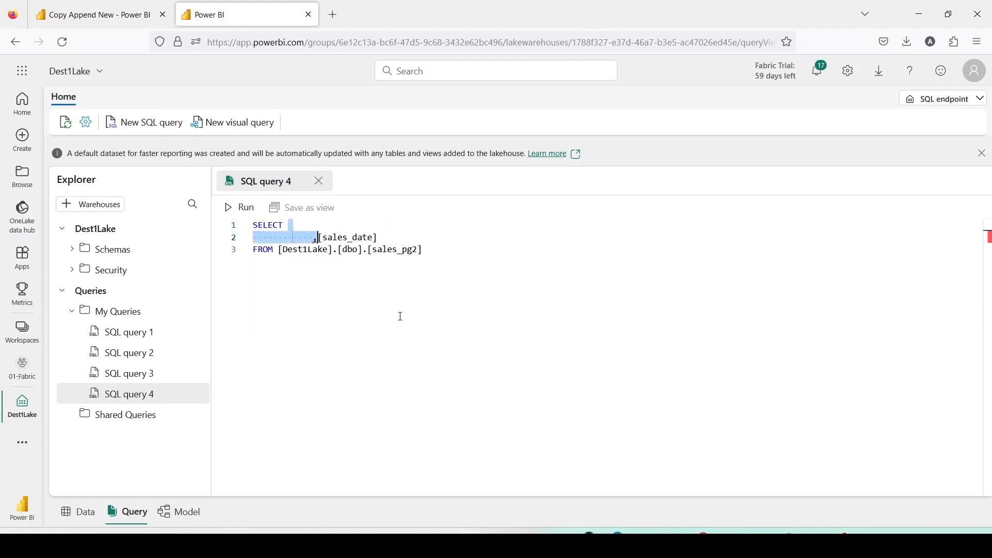
key("Delete")
type("max([sales_date")
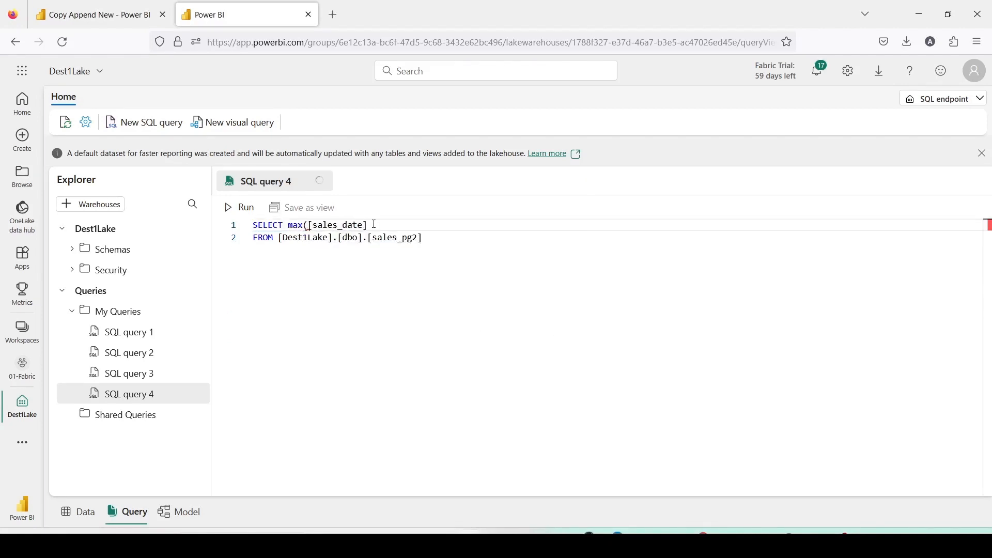
left_click(374, 225)
type(")")
left_click_drag(442, 237, 227, 222)
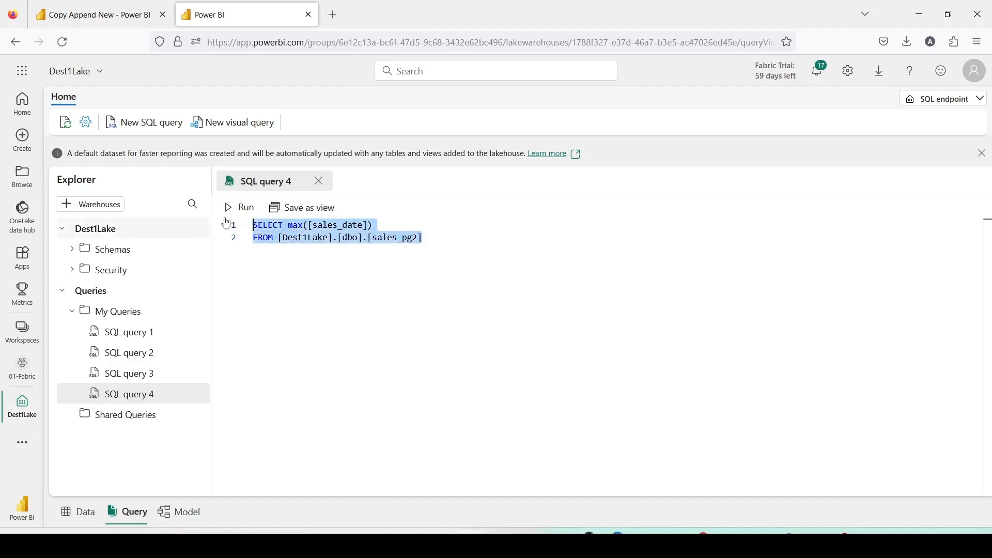
left_click(255, 214)
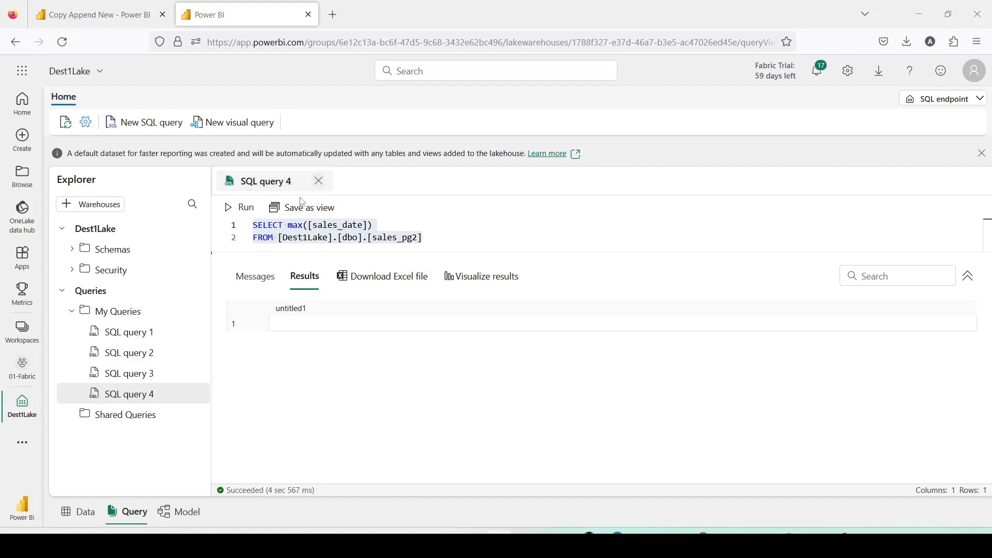
Wrap the max in coalesce with a default of '2018-01-01', alias it maxDate, and run the query.
left_click(290, 227)
type("coal")
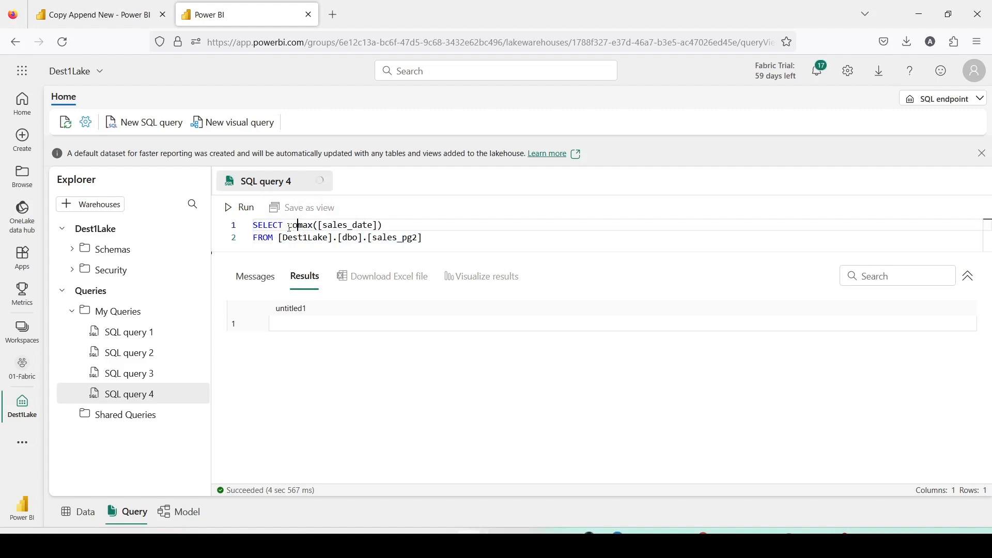
type("esce(")
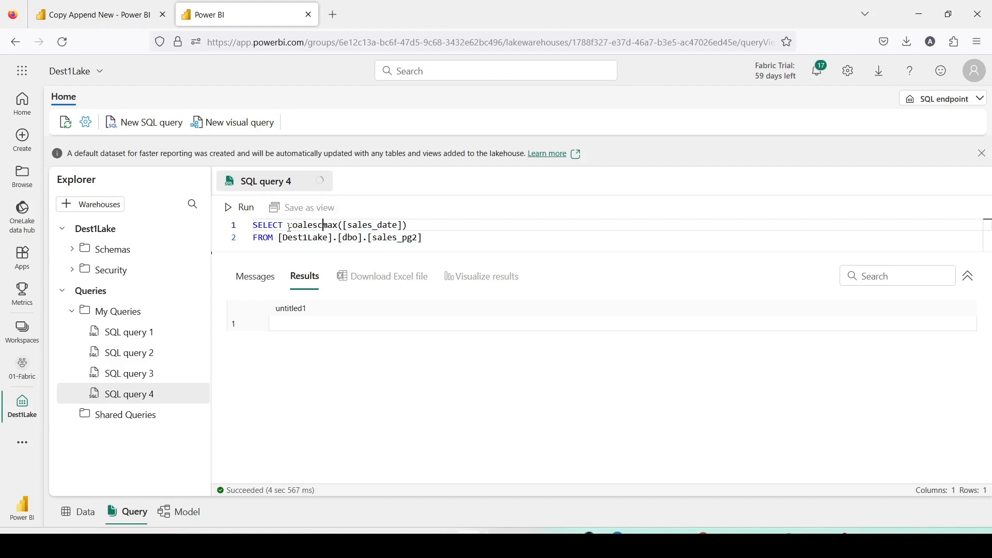
left_click(425, 226)
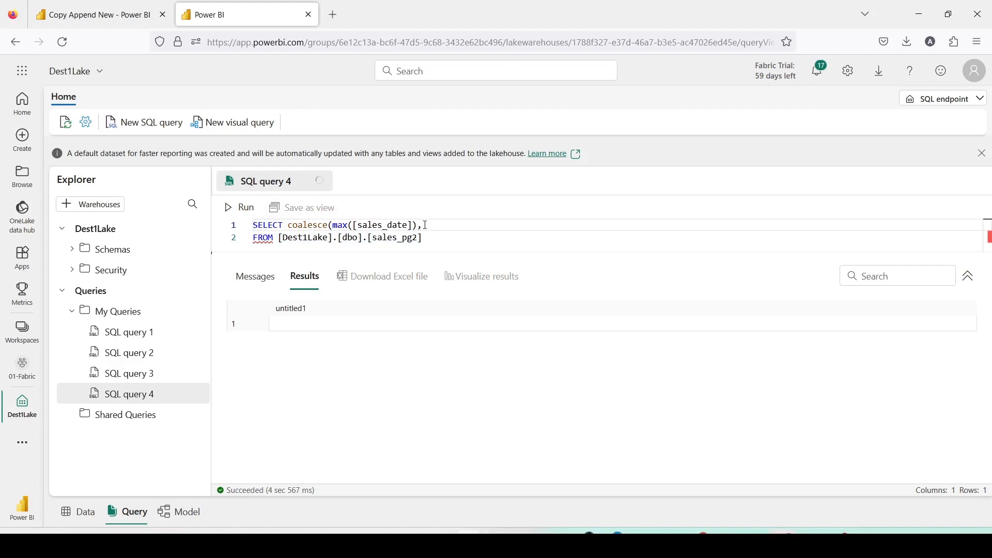
type(",'2018-01-01') maxDate")
key("ctrl+a")
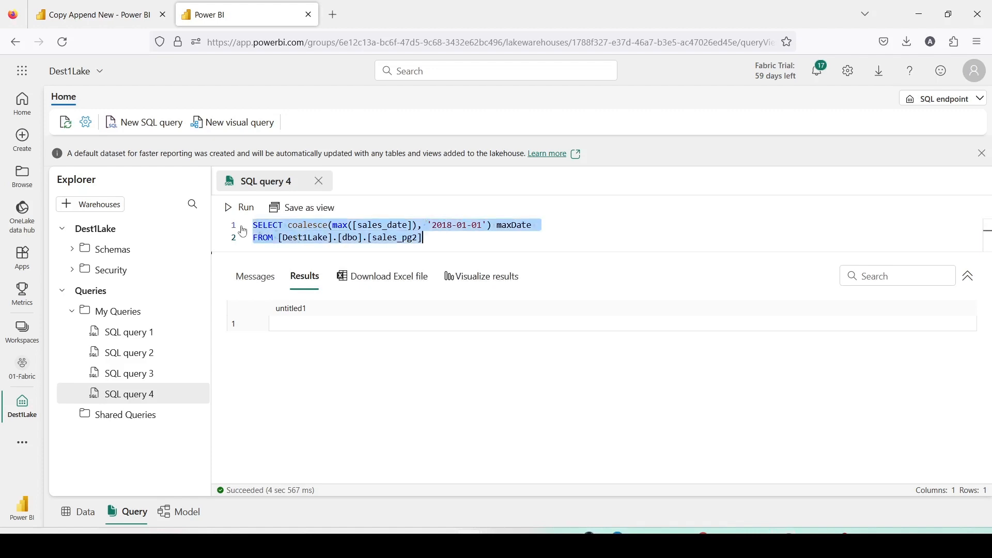
left_click(228, 213)
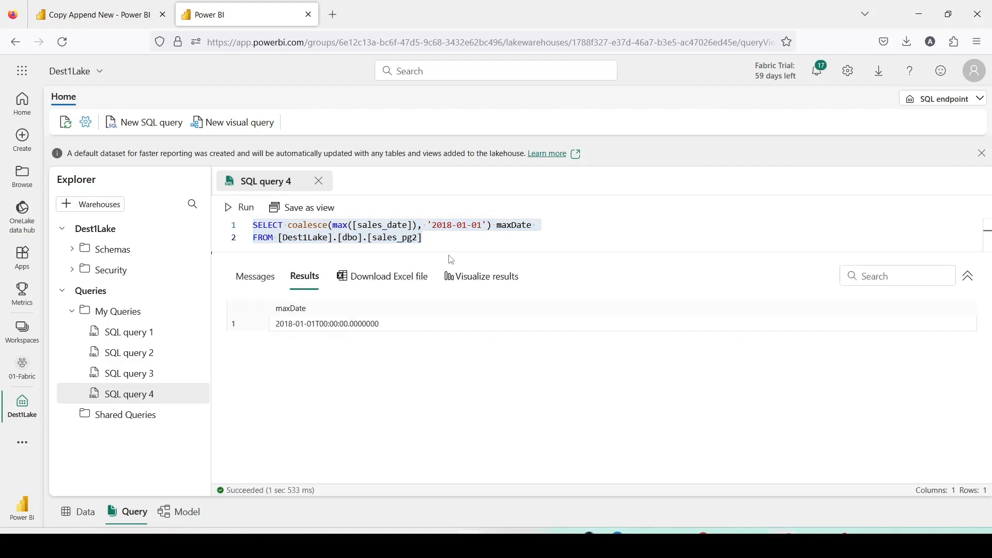
Copy the maxDate query into the Last_date lookup's query box in the pipeline.
left_click_drag(449, 241, 253, 230)
key("ctrl+c")
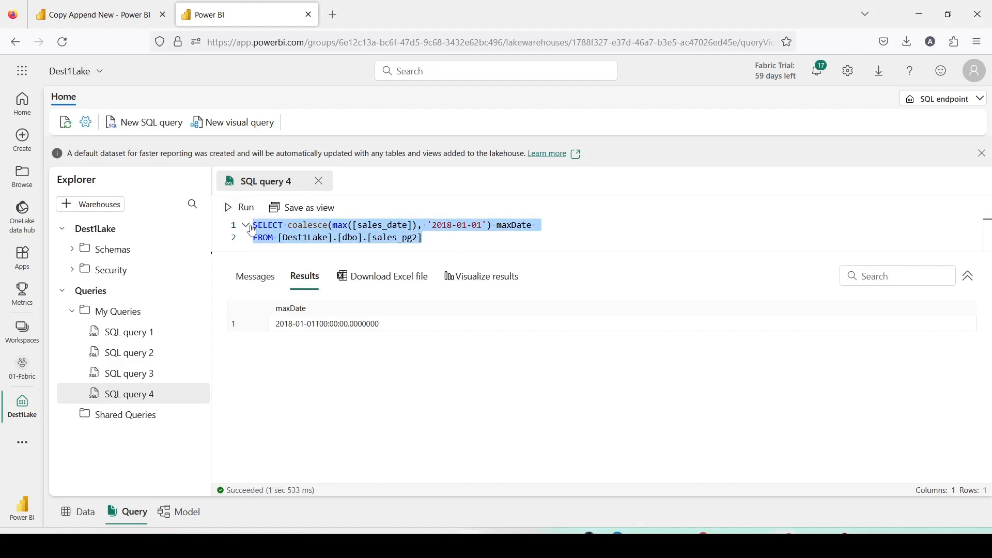
left_click(93, 14)
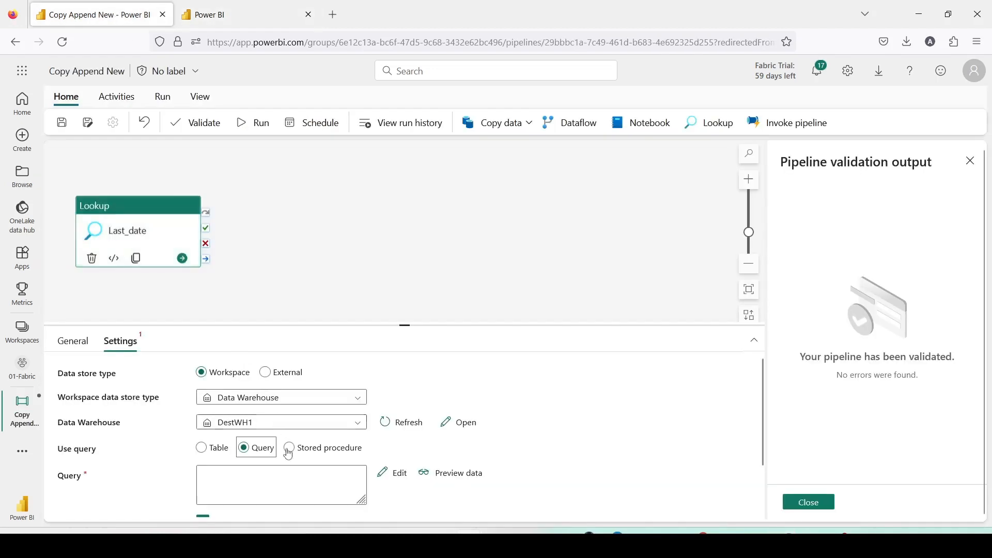
left_click(226, 482)
key("ctrl+v")
scroll(414, 399, "down", 1)
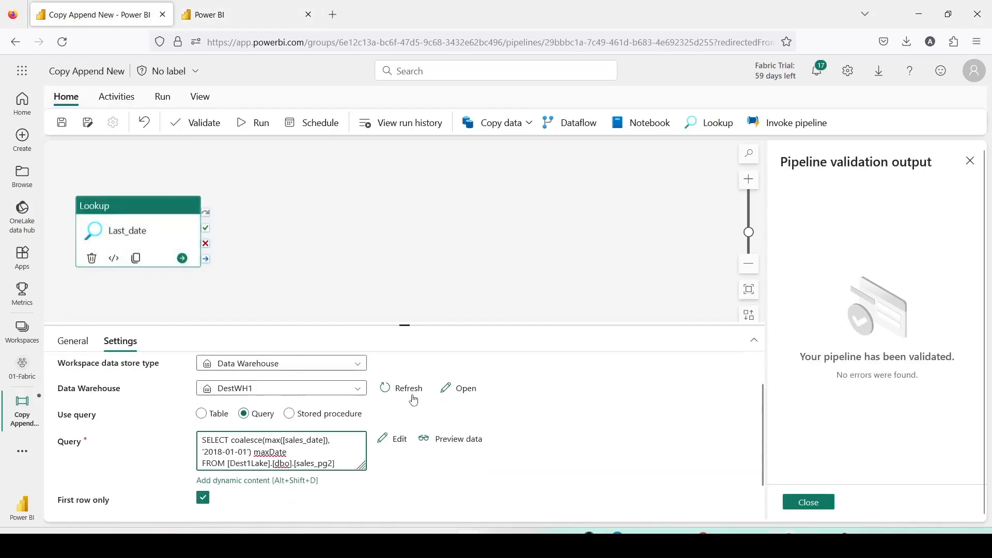
scroll(228, 404, "up", 1)
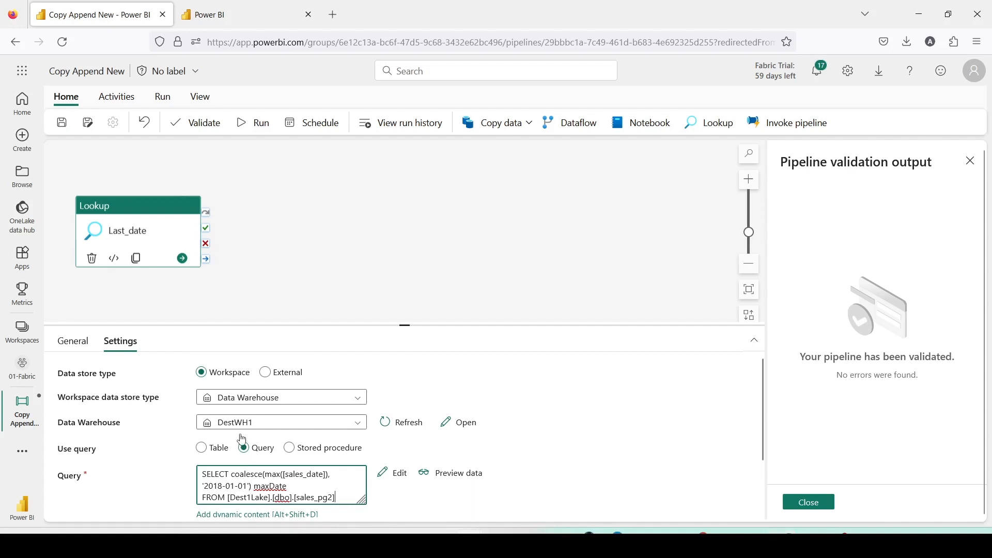
scroll(241, 439, "down", 1)
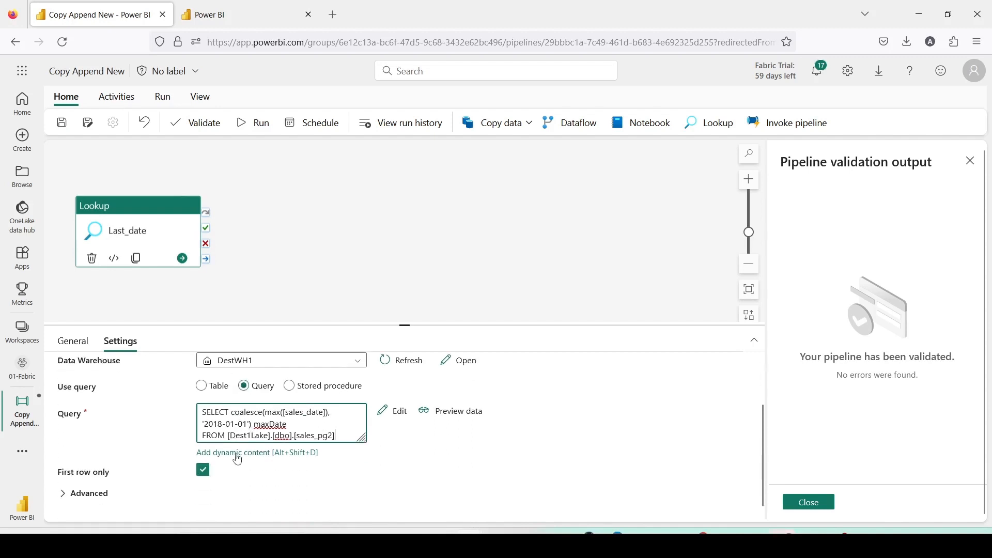
Save and run the pipeline, review its recent runs, and close the validation output pane.
left_click(64, 125)
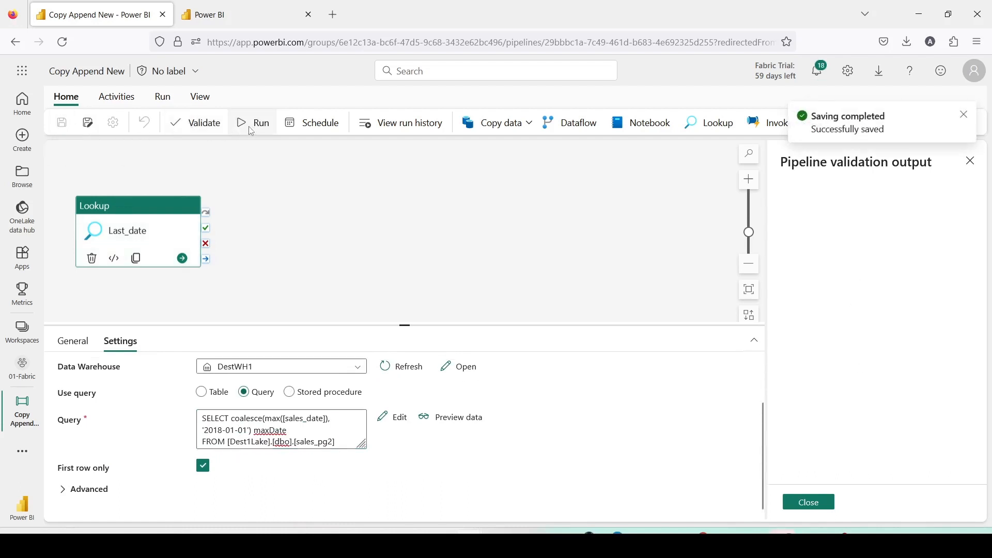
left_click(250, 127)
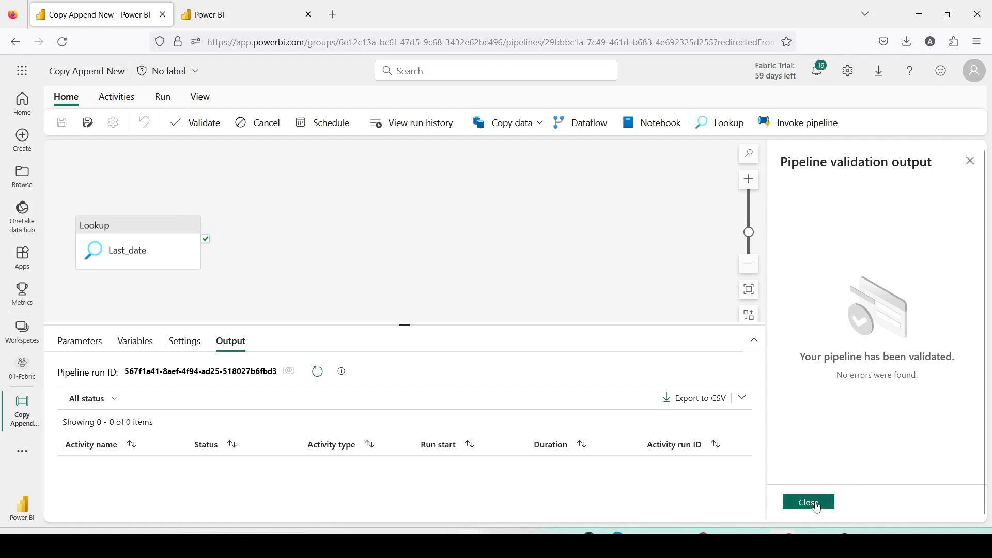
left_click(415, 124)
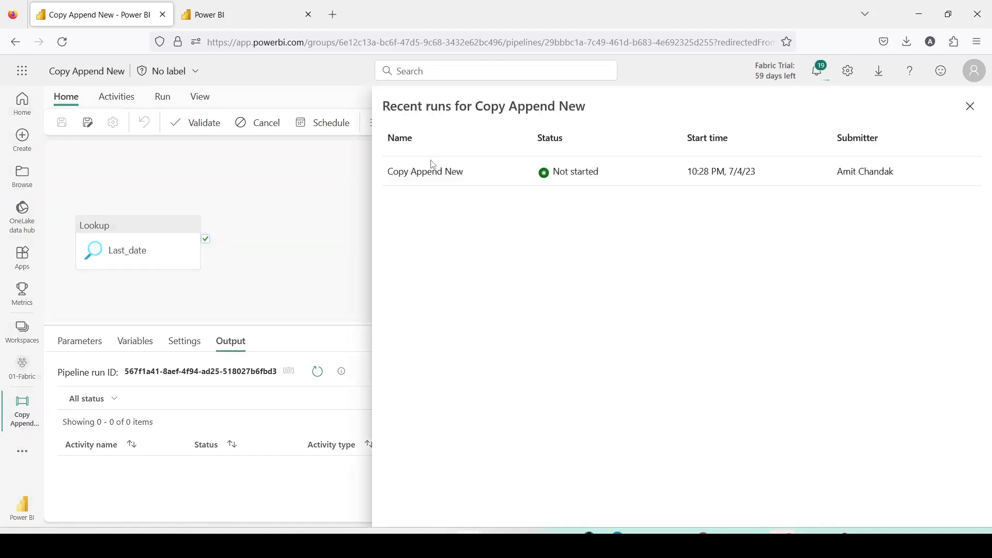
left_click(304, 190)
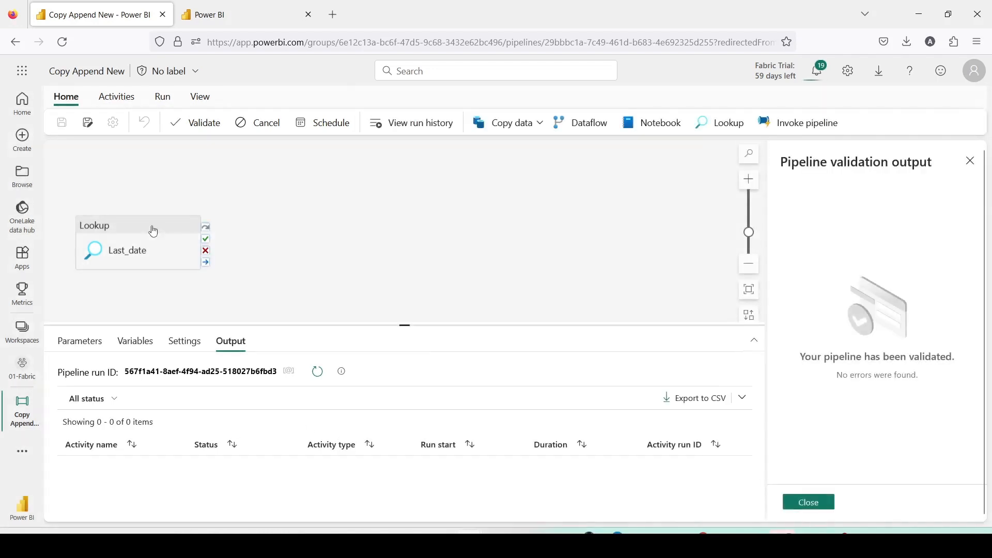
left_click(153, 230)
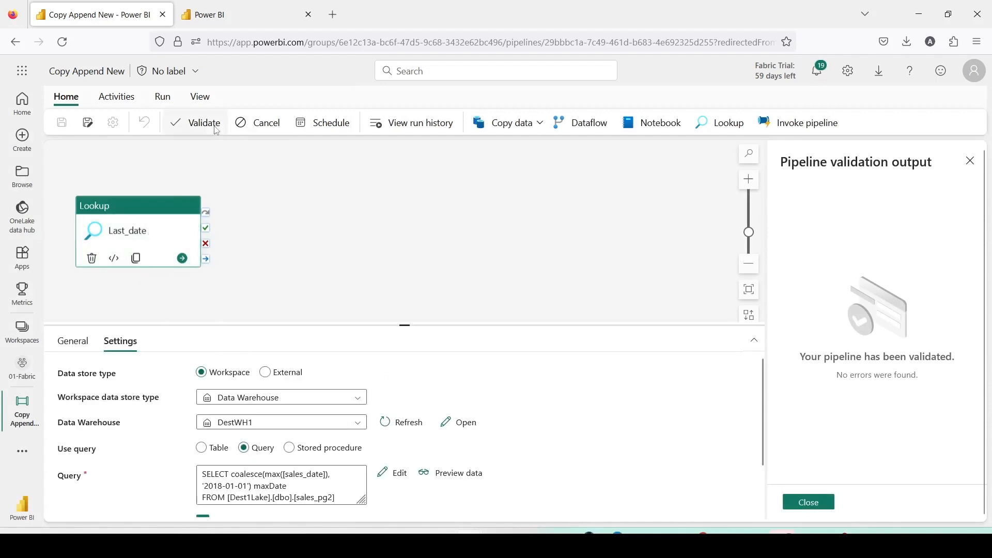
left_click(435, 169)
left_click(415, 123)
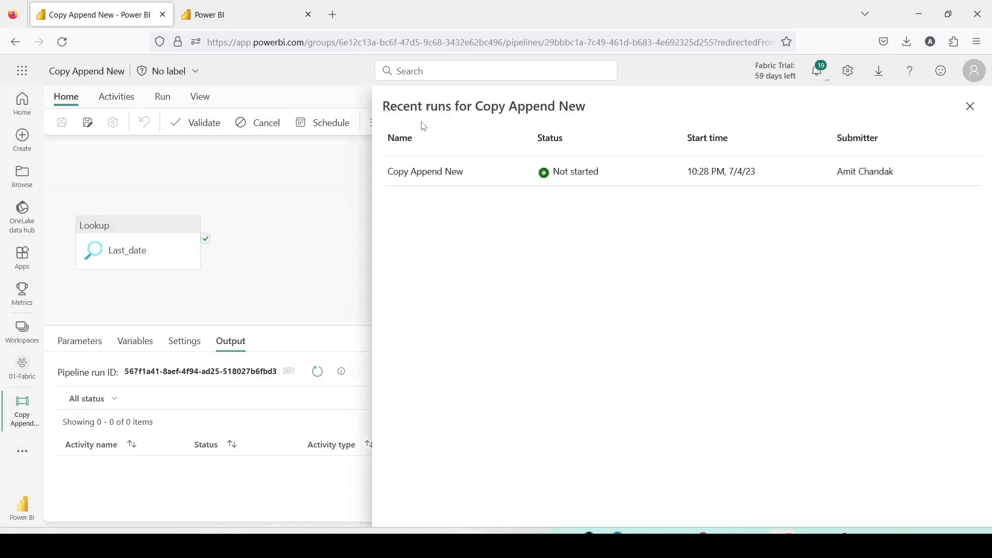
left_click(297, 233)
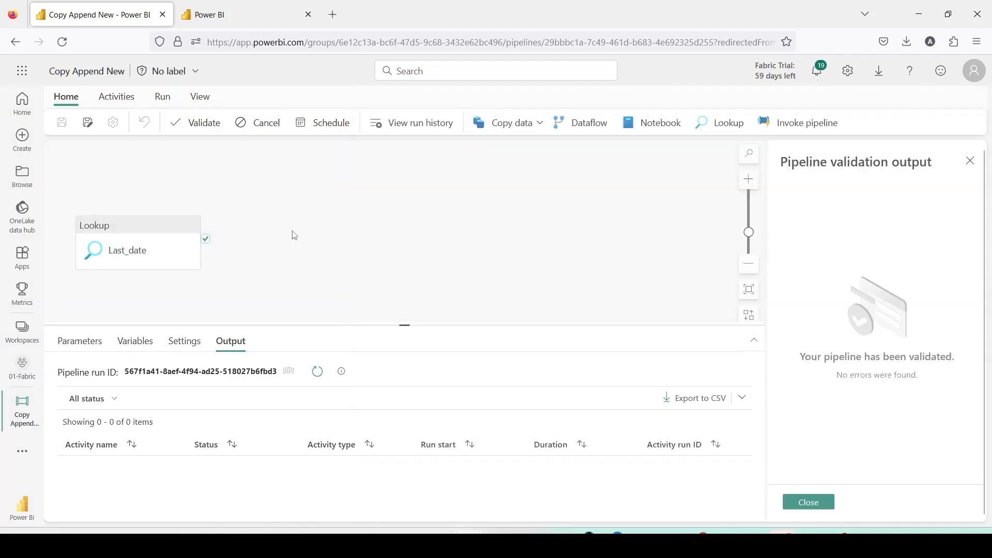
left_click(808, 502)
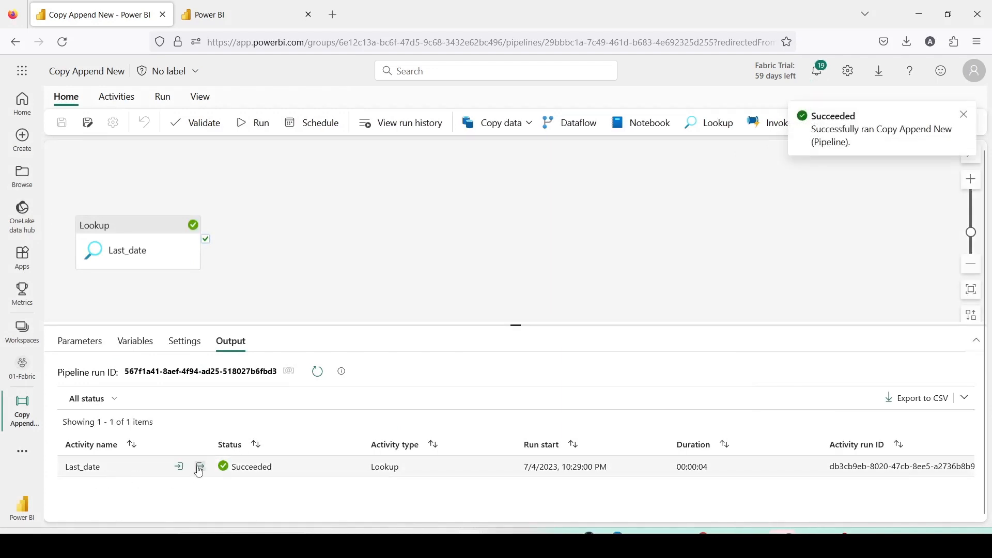
Open the Last_date lookup's output from the run, inspect it, and close it.
left_click(198, 468)
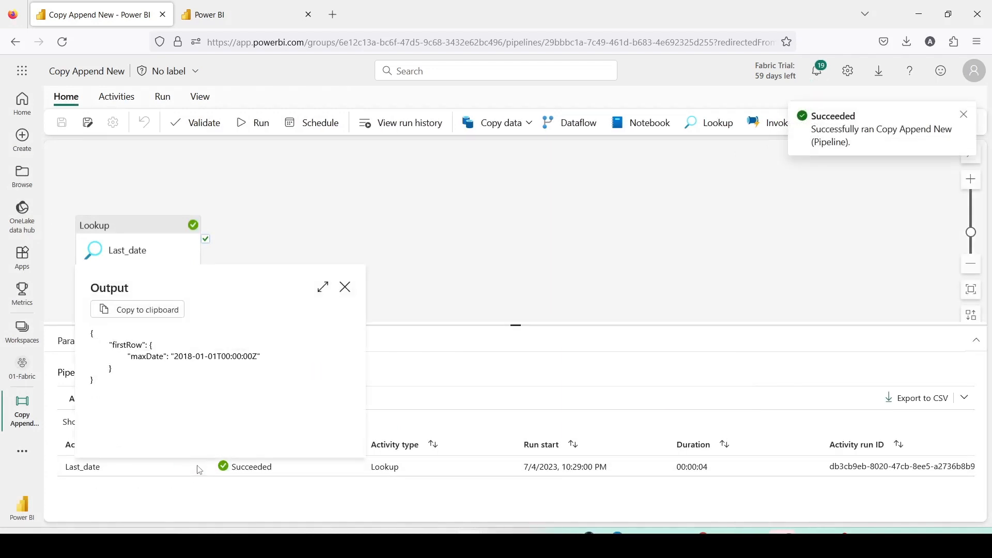
left_click(346, 287)
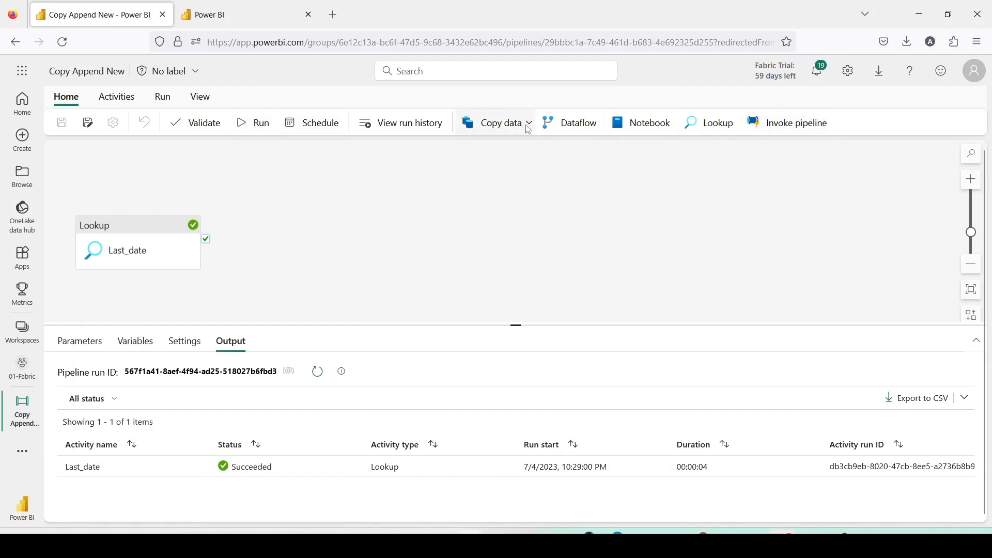
Add a Set variable activity after the Last_date lookup's success and name it Max_date.
left_click(114, 98)
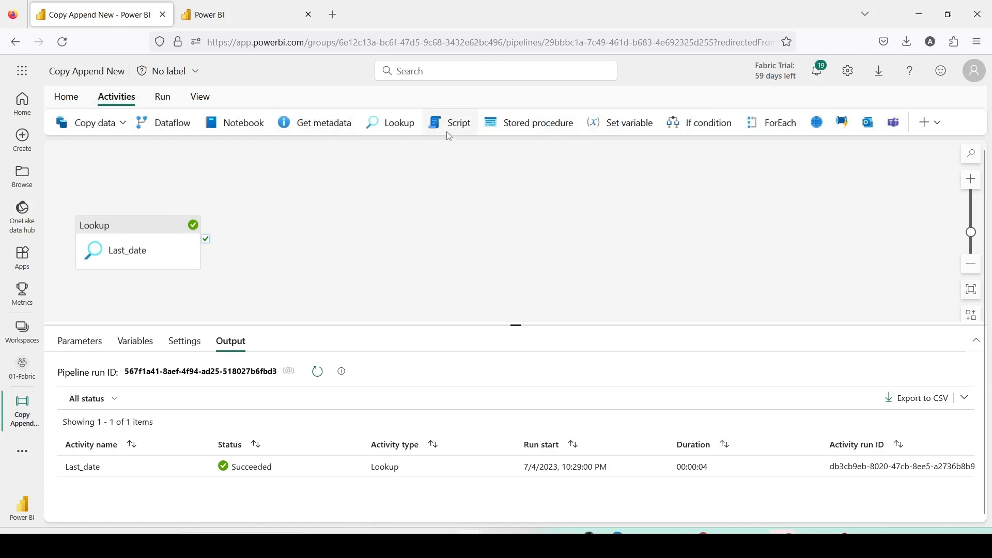
left_click(624, 126)
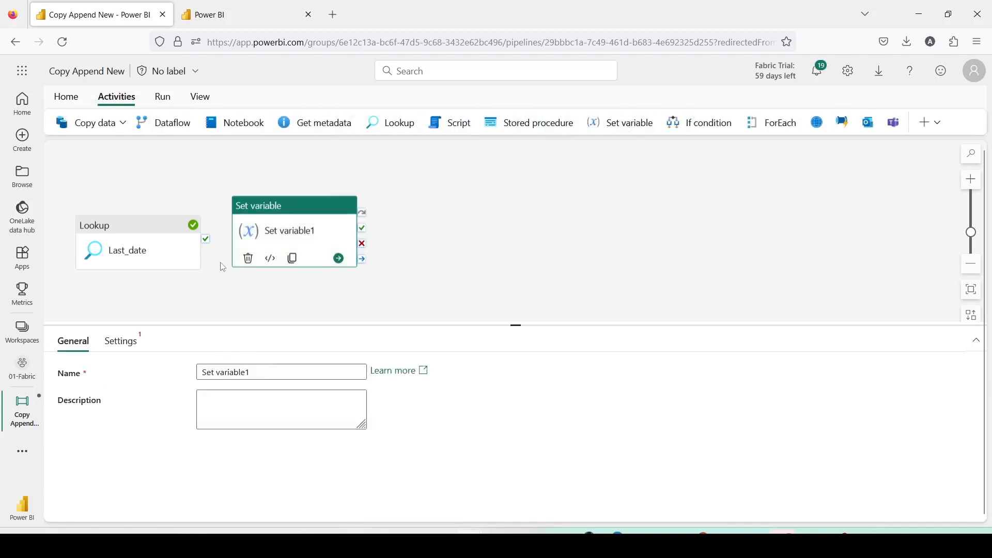
left_click_drag(206, 239, 248, 253)
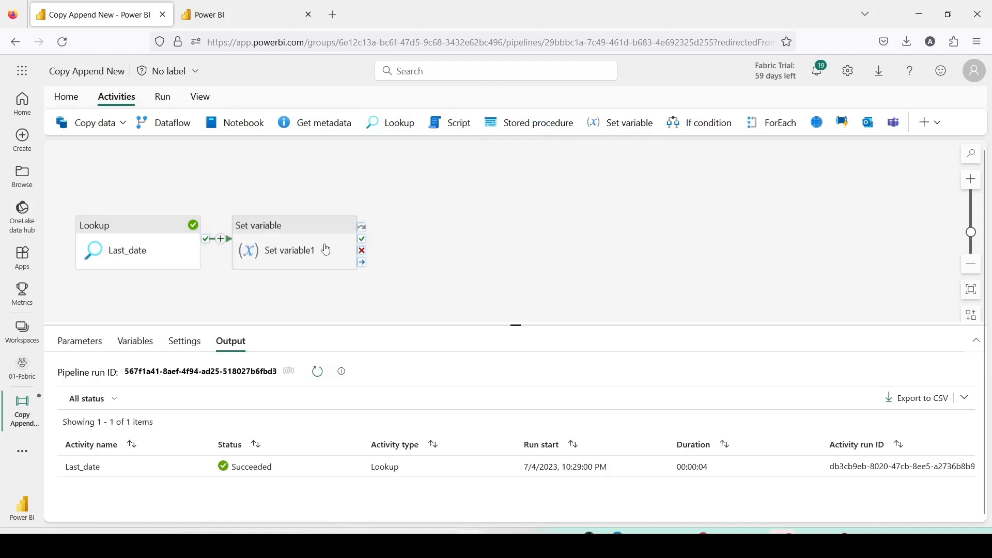
left_click(326, 250)
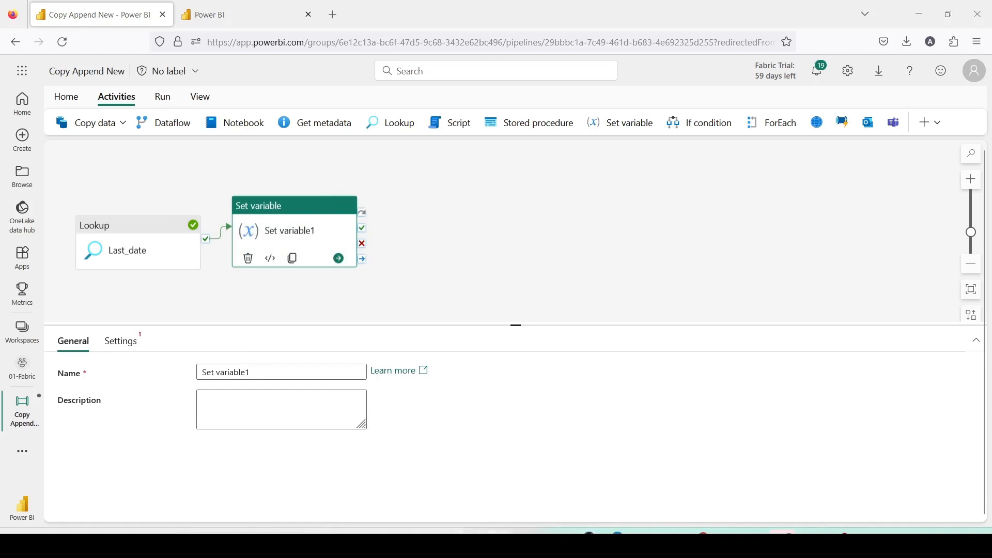
left_click_drag(250, 380, 146, 370)
type("Max_date")
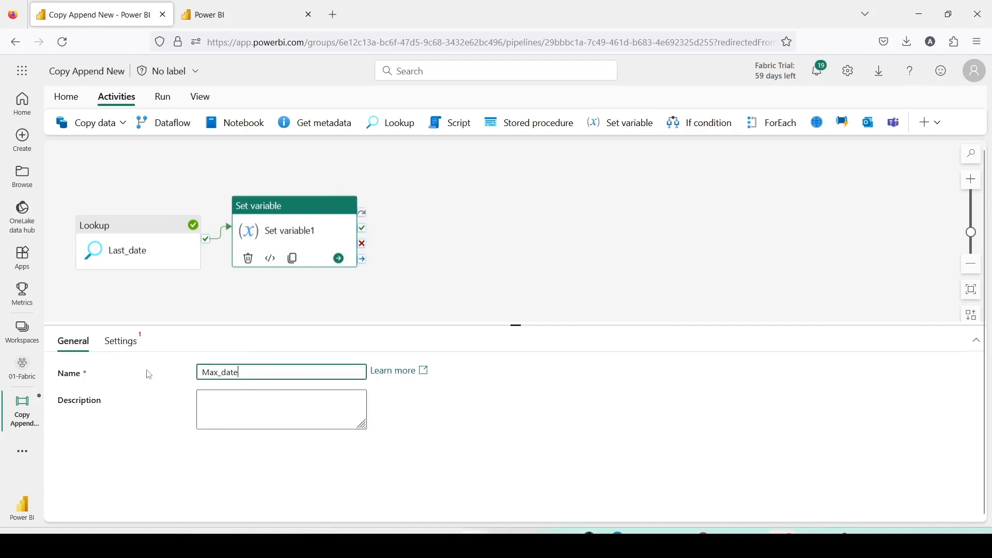
left_click(297, 452)
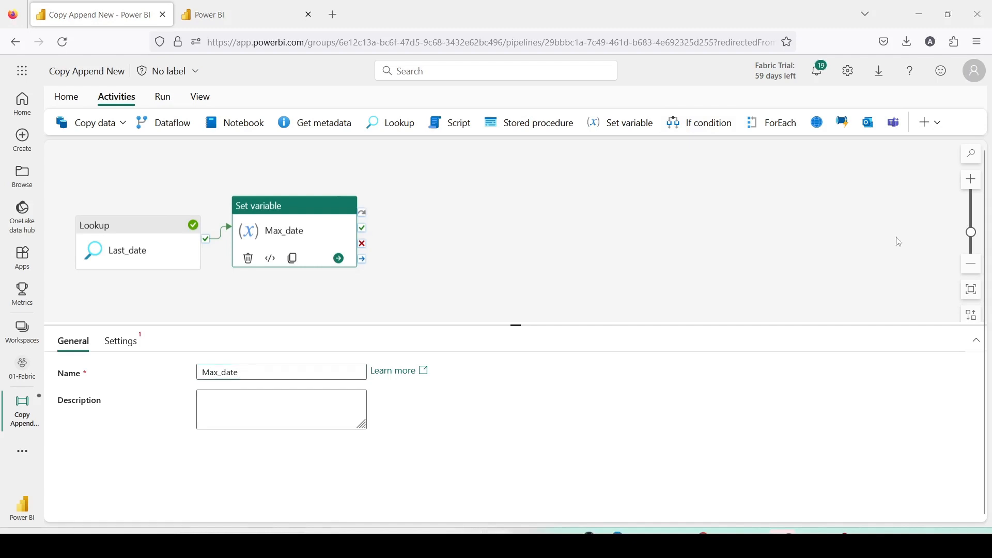
Create a new String pipeline variable named Max_date for the Set variable activity.
left_click(124, 344)
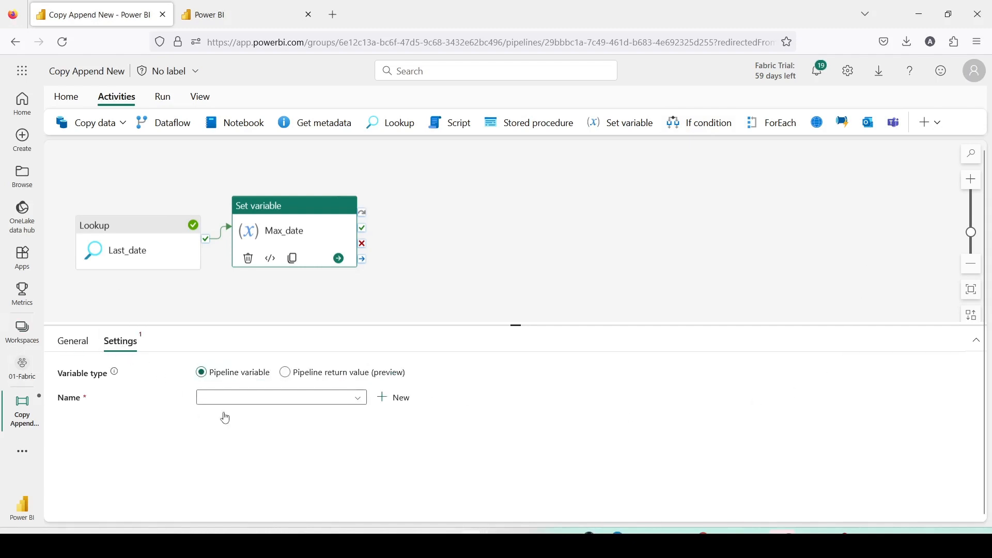
left_click(223, 405)
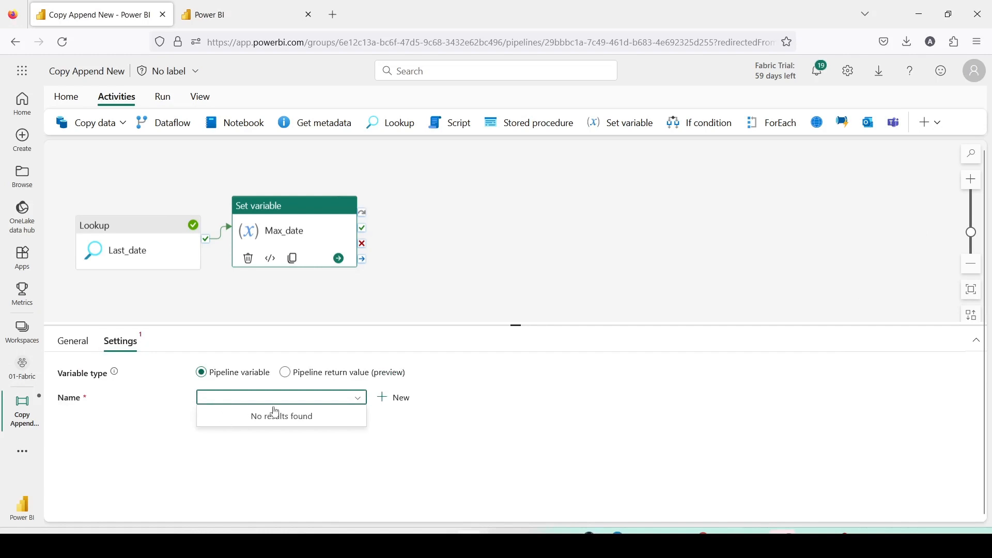
left_click(399, 397)
left_click(532, 257)
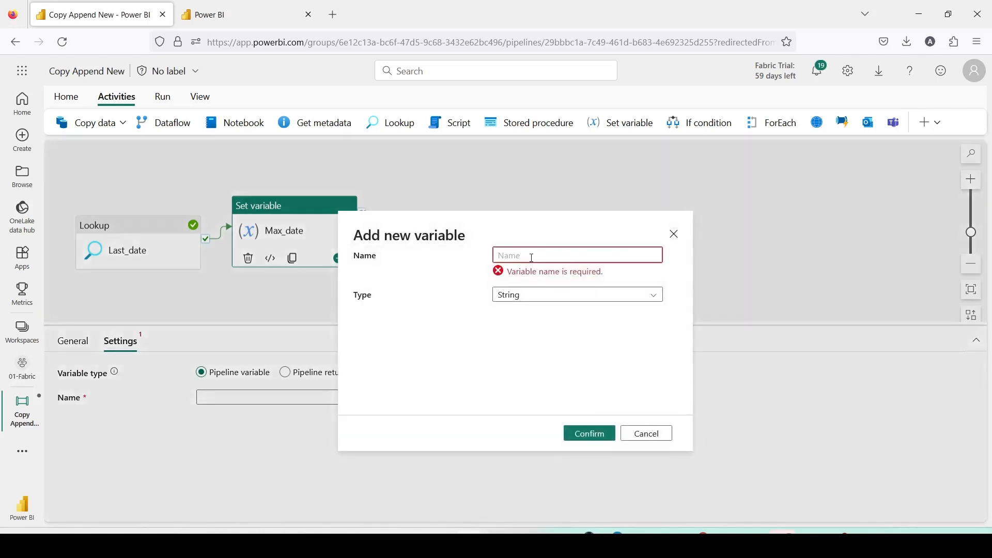
type("Max")
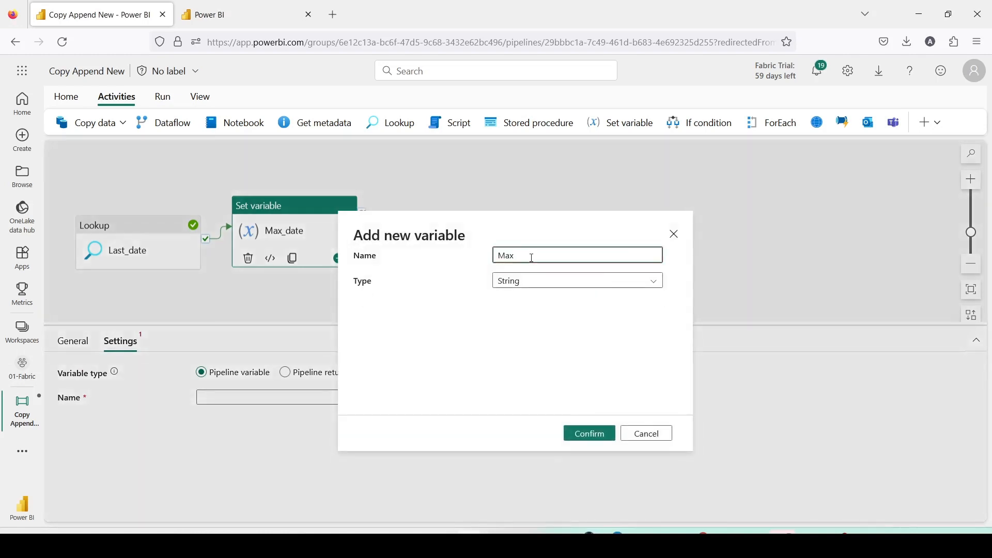
key("BackSpace")
key("BackSpace")
key("BackSpace")
type("max")
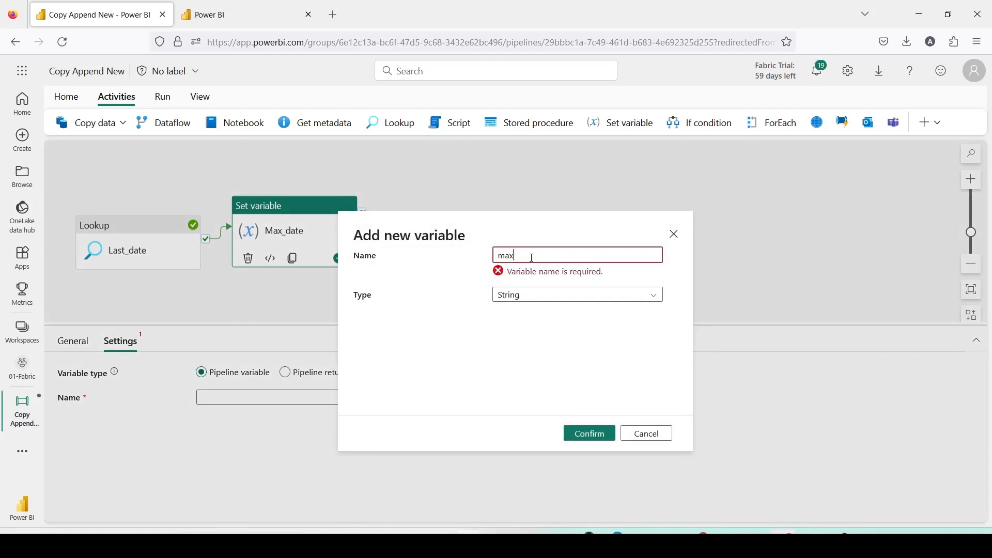
type("_")
key("BackSpace")
key("BackSpace")
key("BackSpace")
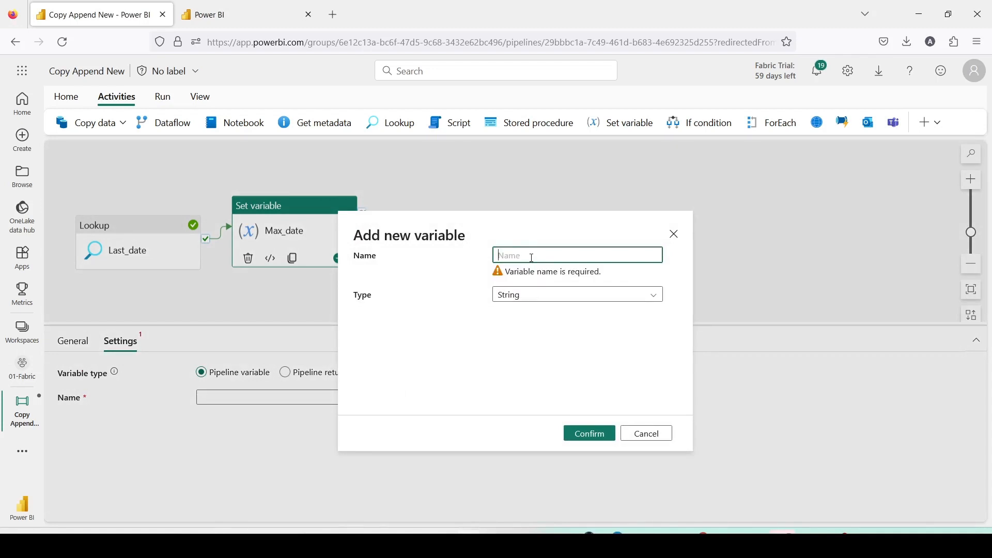
type("Max_dat")
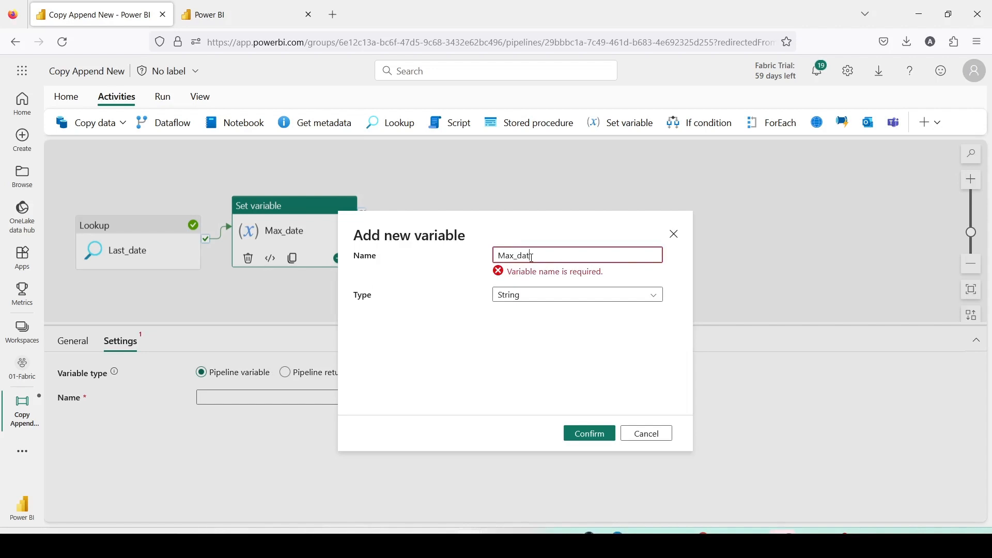
type("e")
left_click(586, 434)
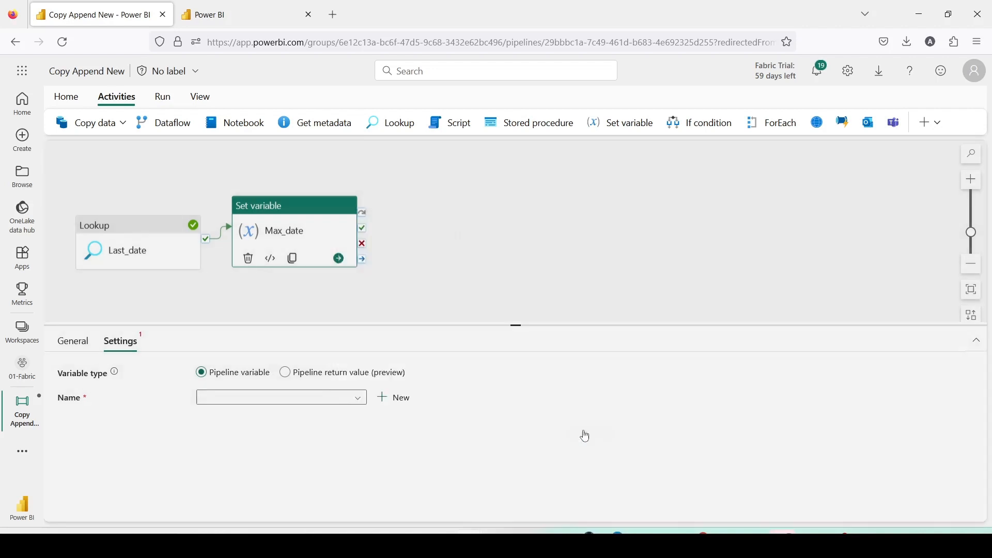
left_click(248, 438)
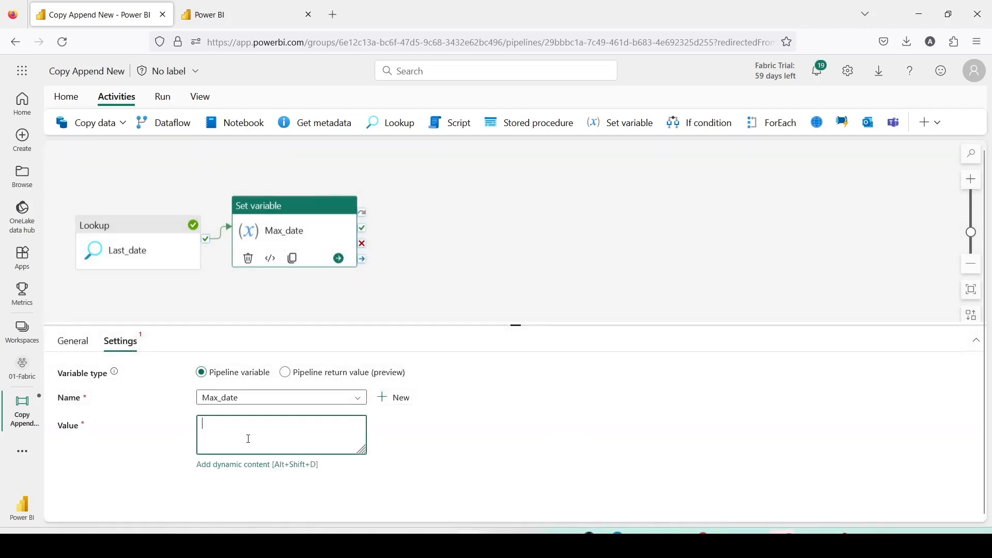
left_click(238, 465)
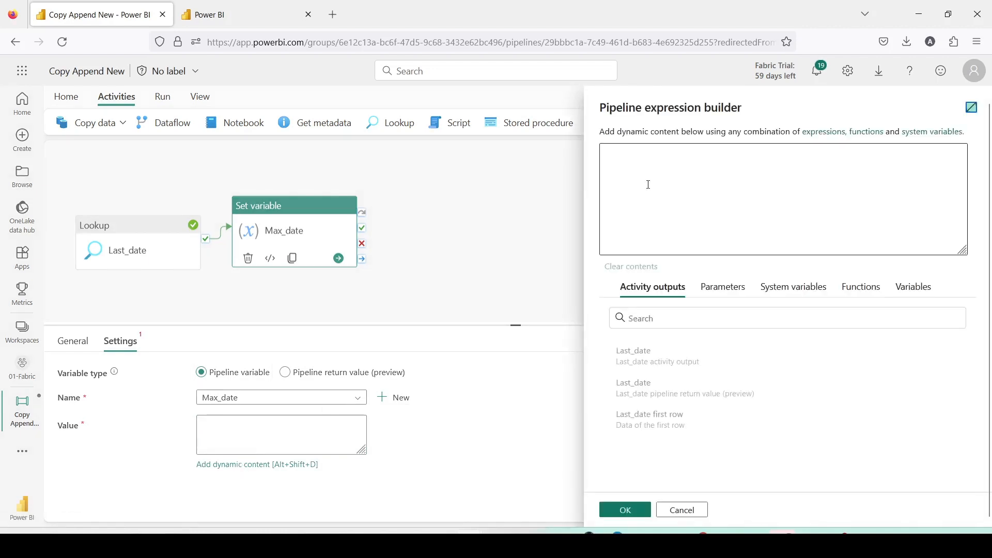
type("@ac")
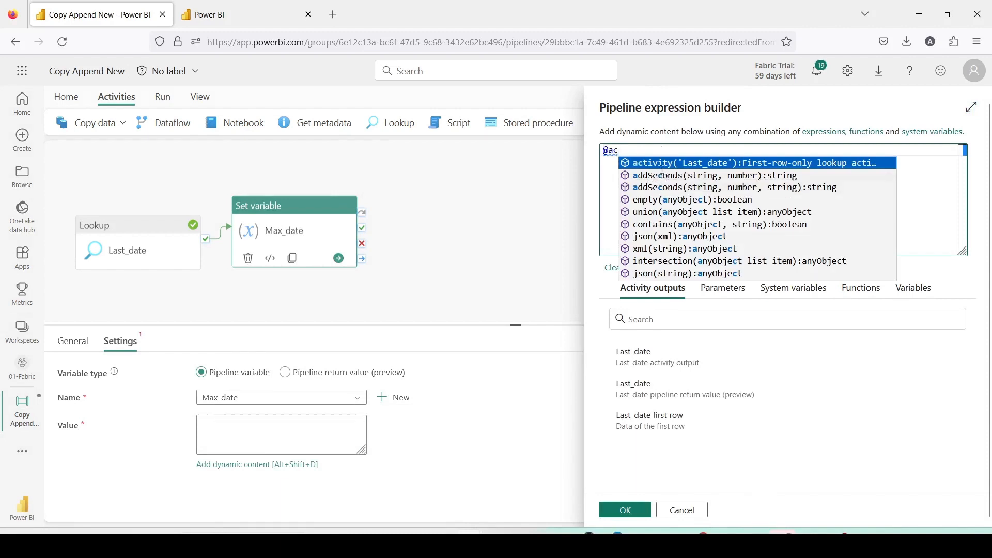
left_click(664, 174)
left_click_drag(694, 154, 598, 150)
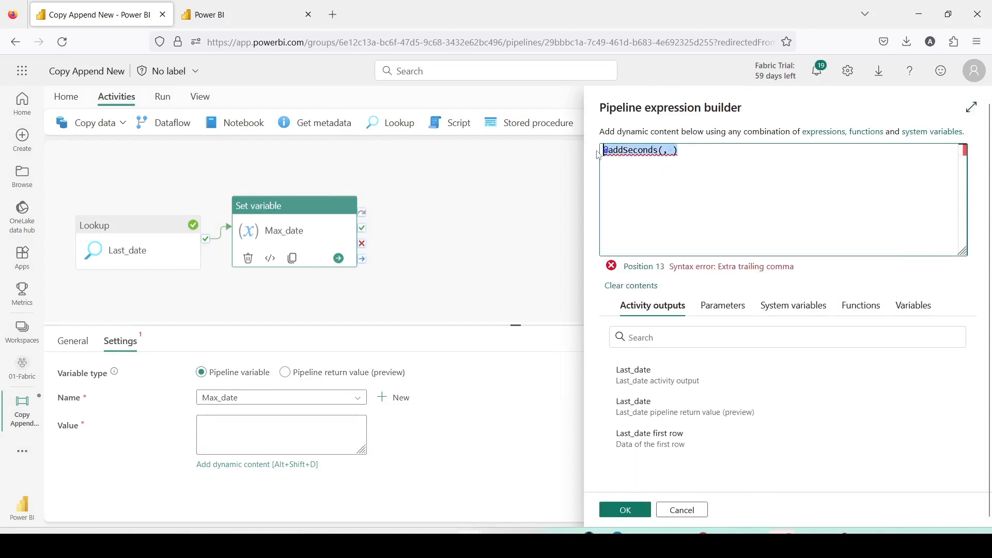
type("@")
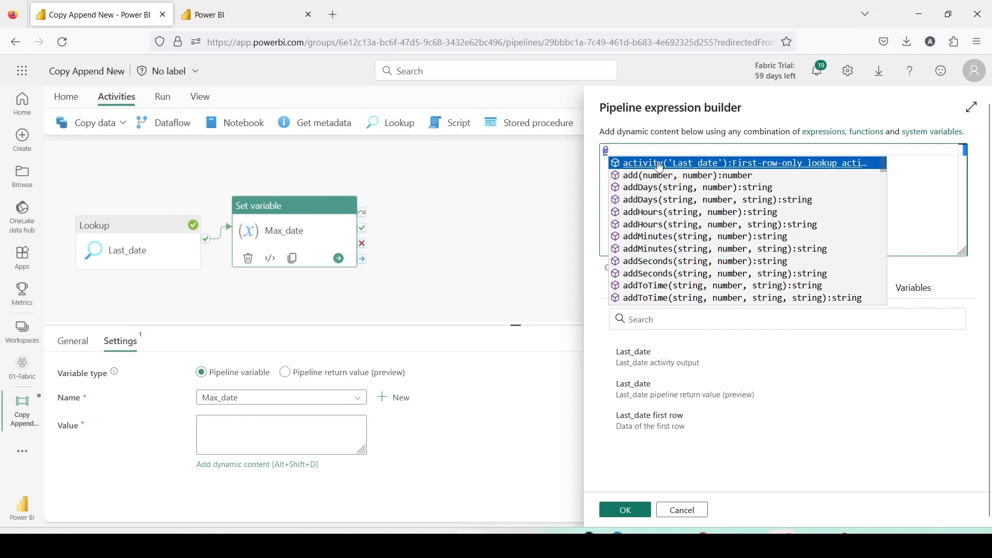
left_click(660, 167)
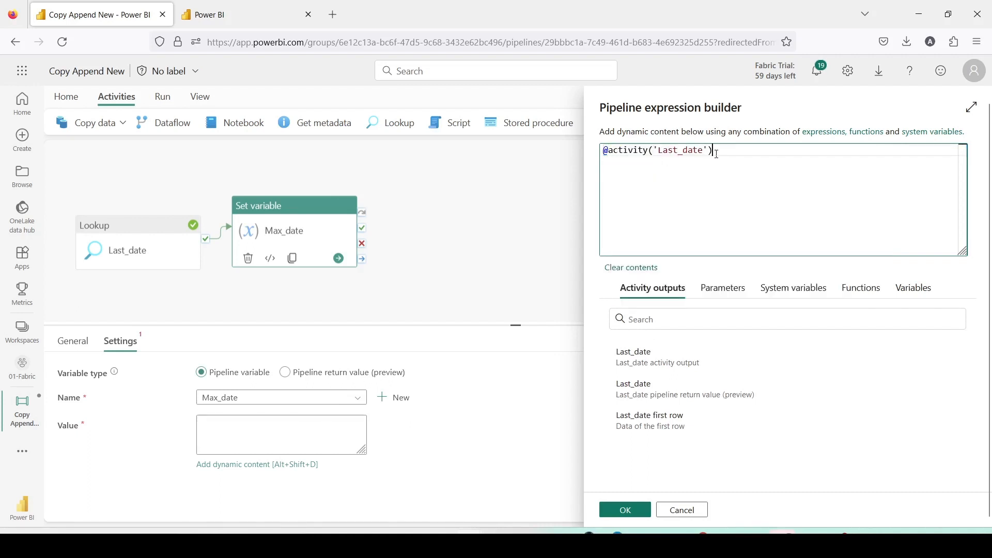
left_click_drag(731, 152, 598, 149)
type("@activity('Last_date').output.firstRow.maxDate")
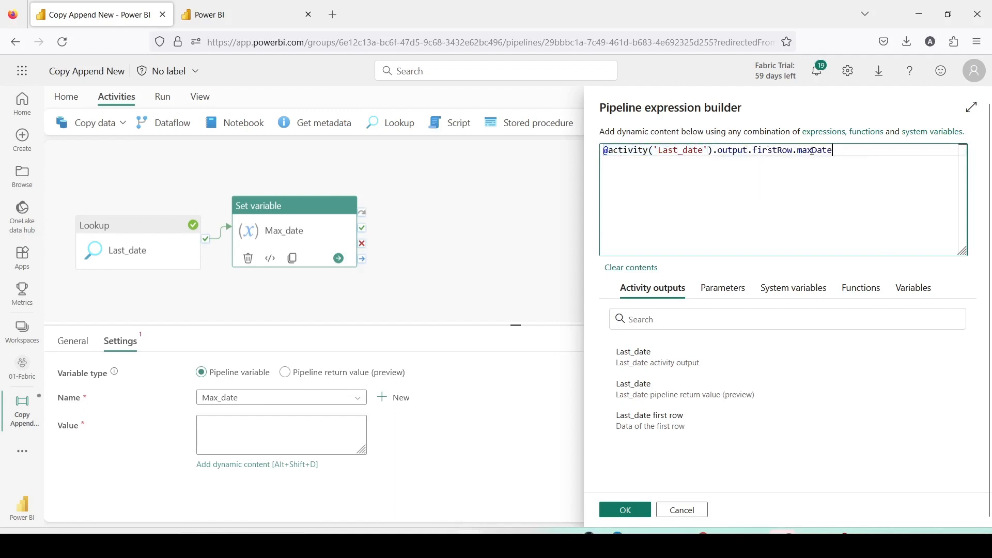
left_click(626, 510)
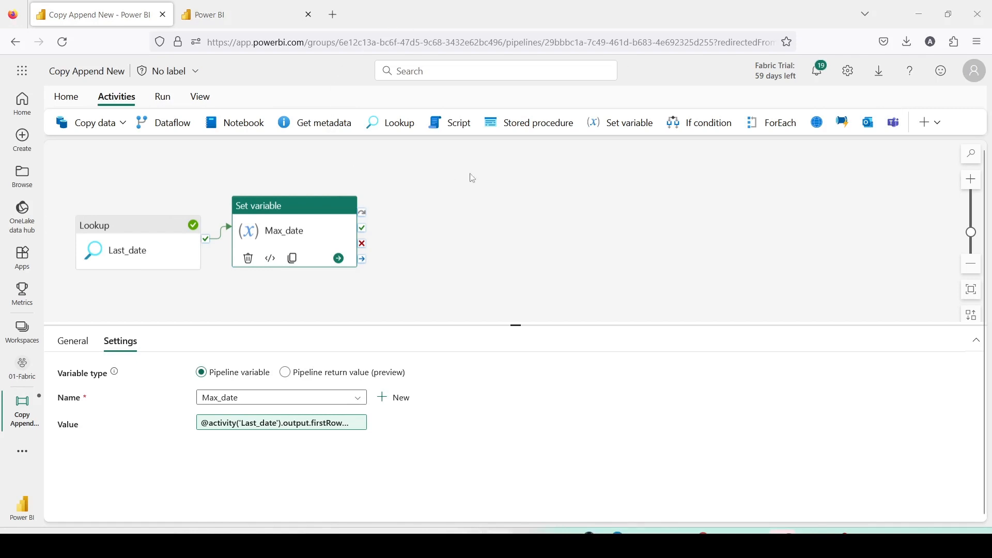
Add a Copy data activity to the canvas and connect it after the Set variable's success.
left_click(470, 155)
left_click(294, 234)
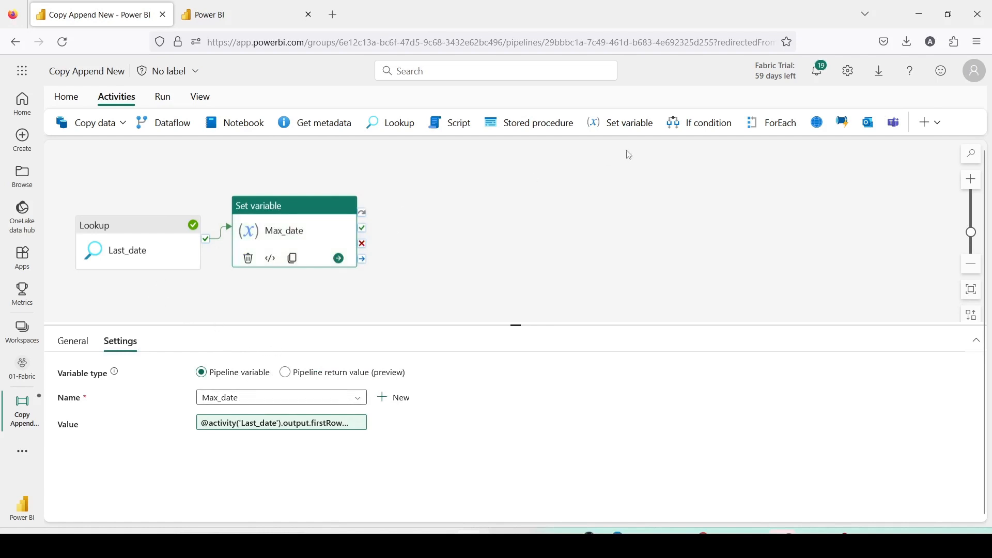
left_click(117, 125)
left_click(110, 151)
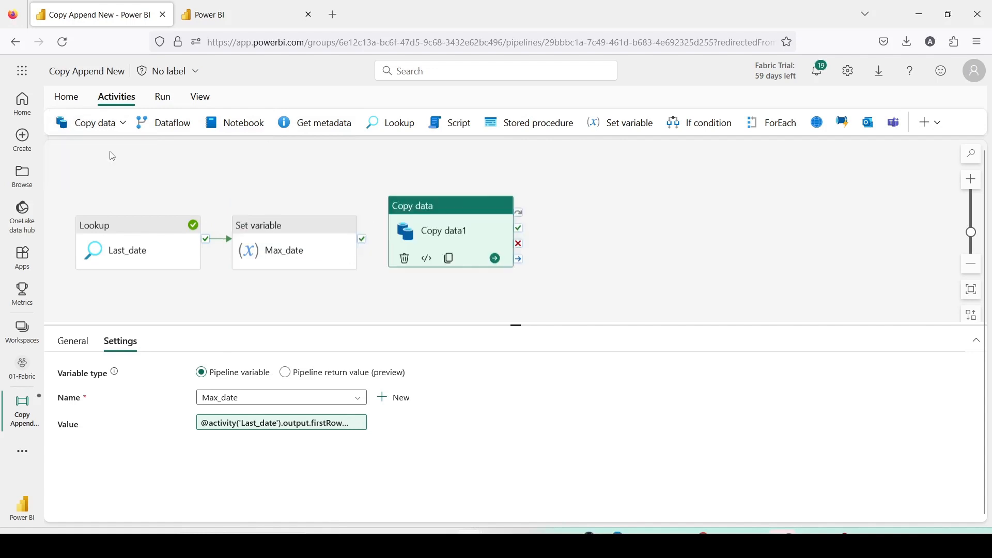
left_click_drag(361, 241, 396, 244)
left_click(464, 252)
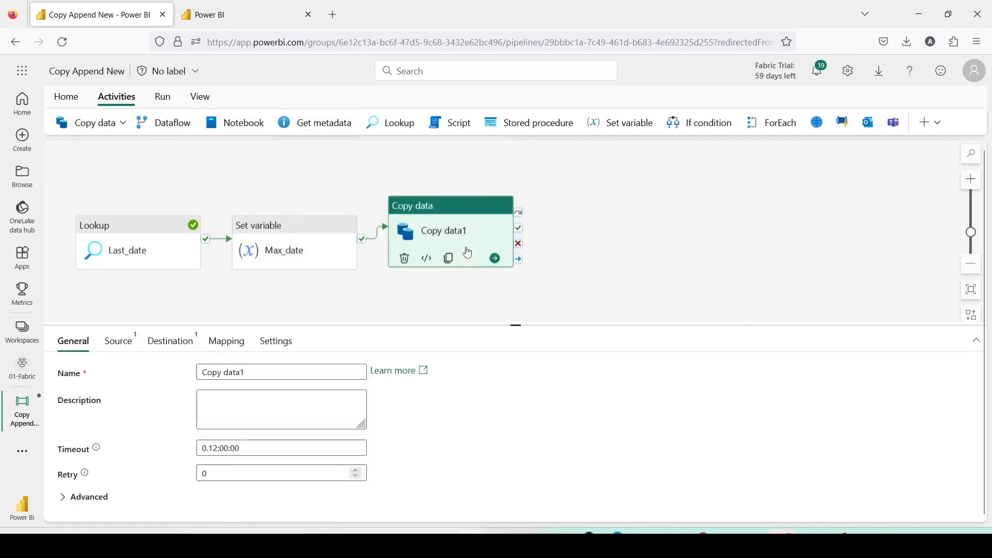
Set the copy activity's source to the test_sales_pgsql external connection with connection type PostgreSQL.
left_click(123, 124)
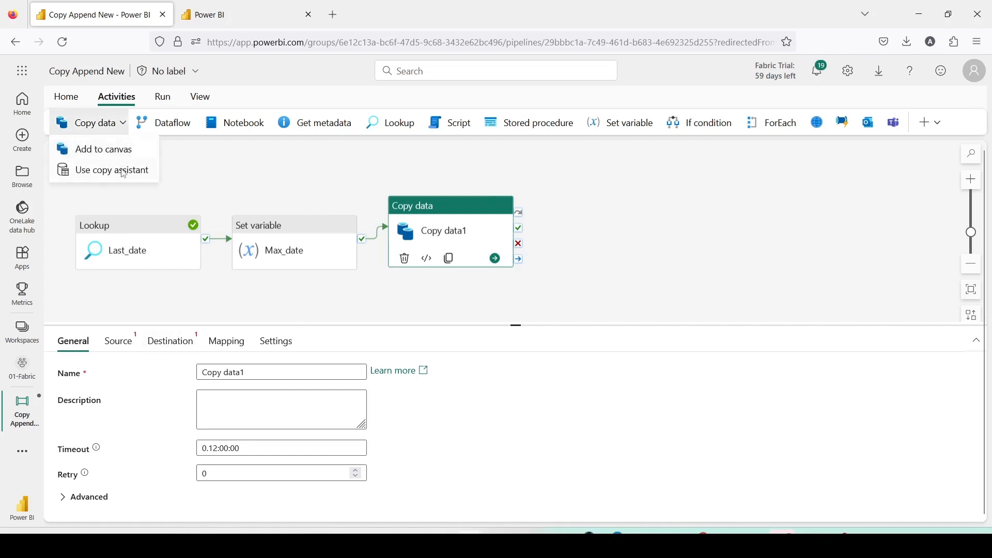
left_click(119, 342)
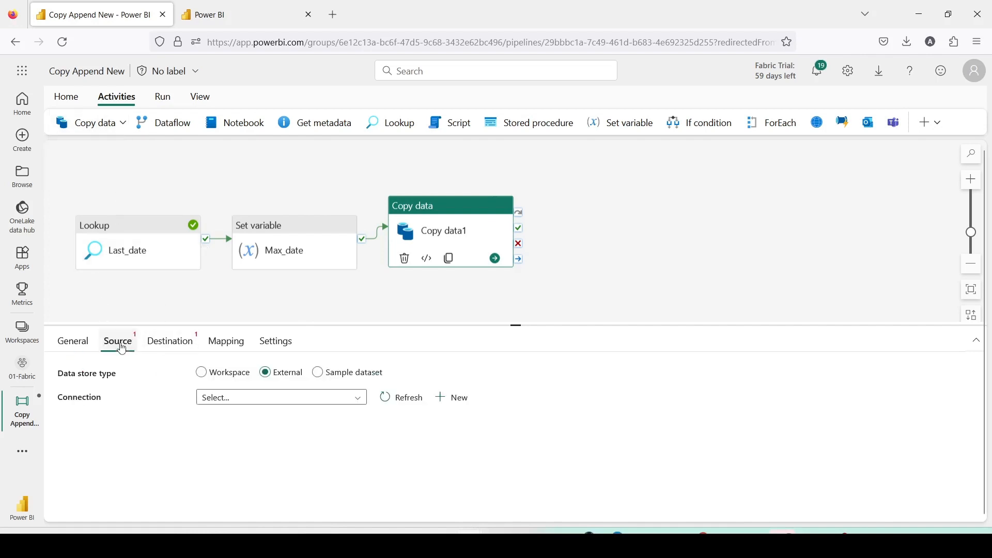
left_click(259, 398)
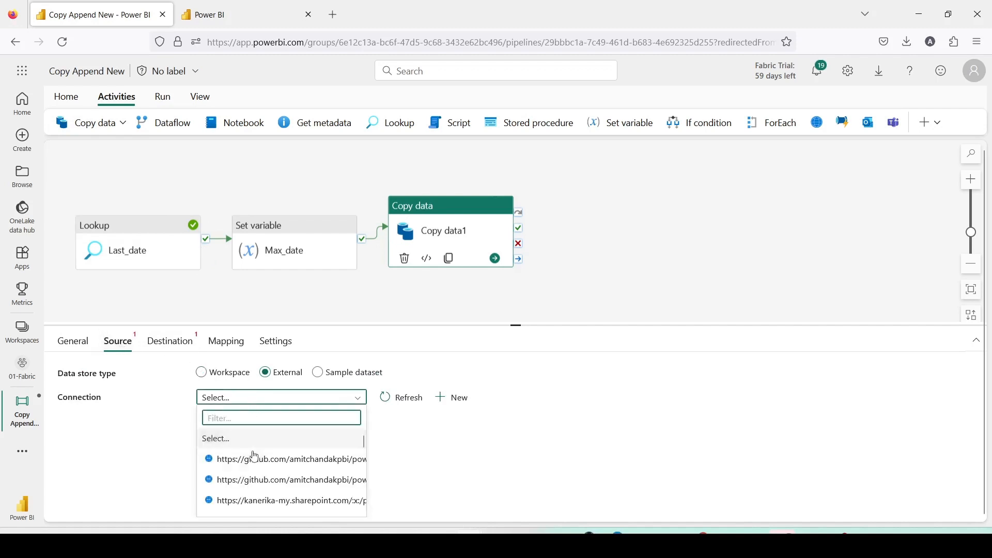
scroll(255, 456, "down", 3)
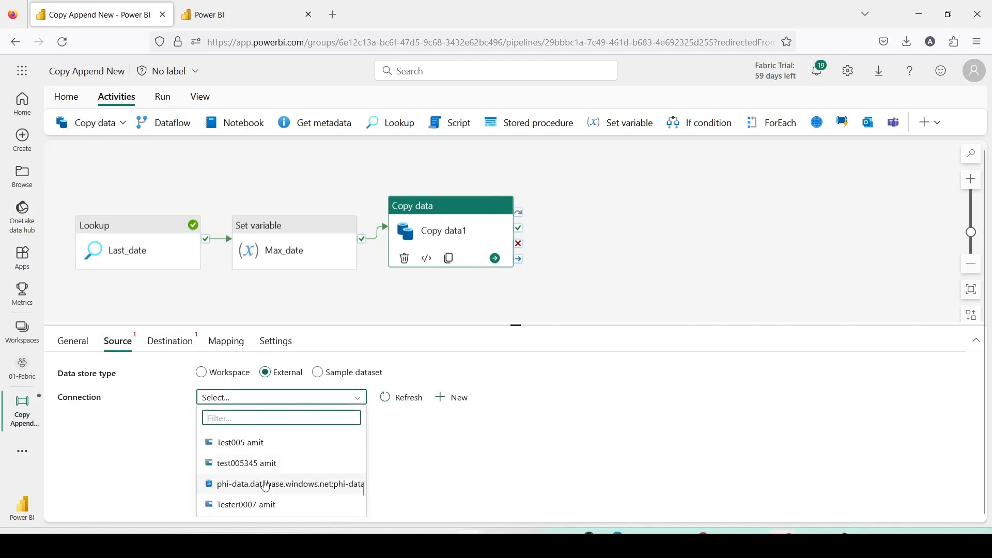
scroll(266, 486, "down", 3)
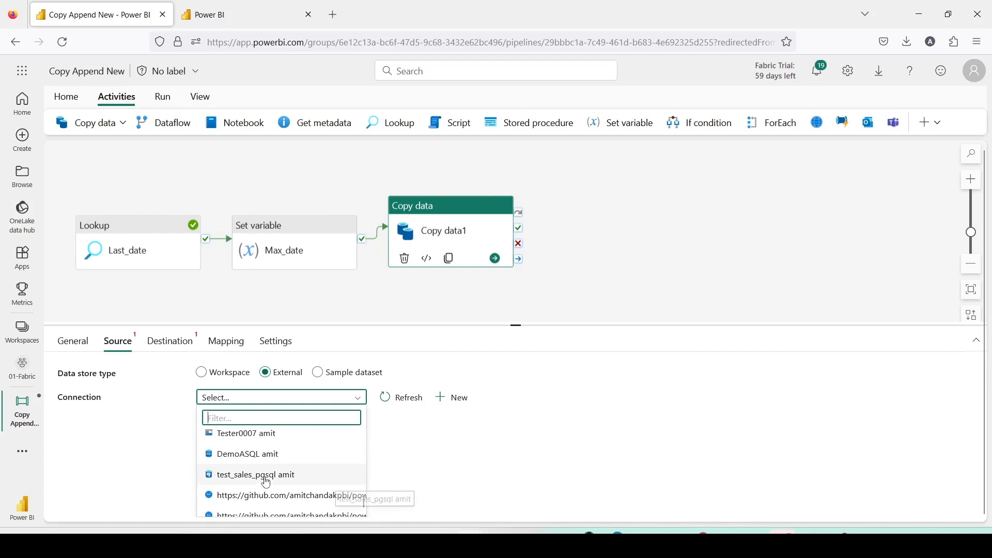
left_click(265, 482)
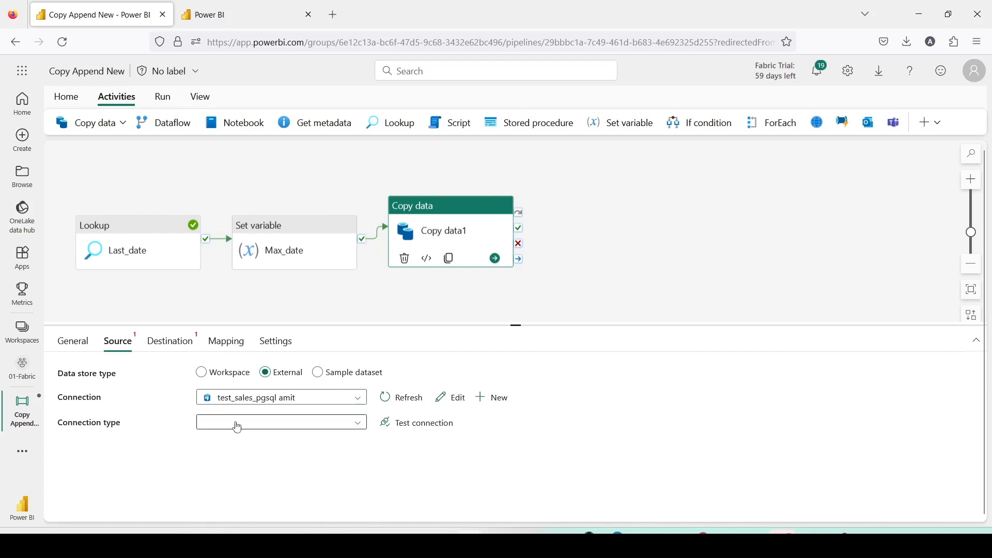
left_click(233, 422)
left_click(236, 460)
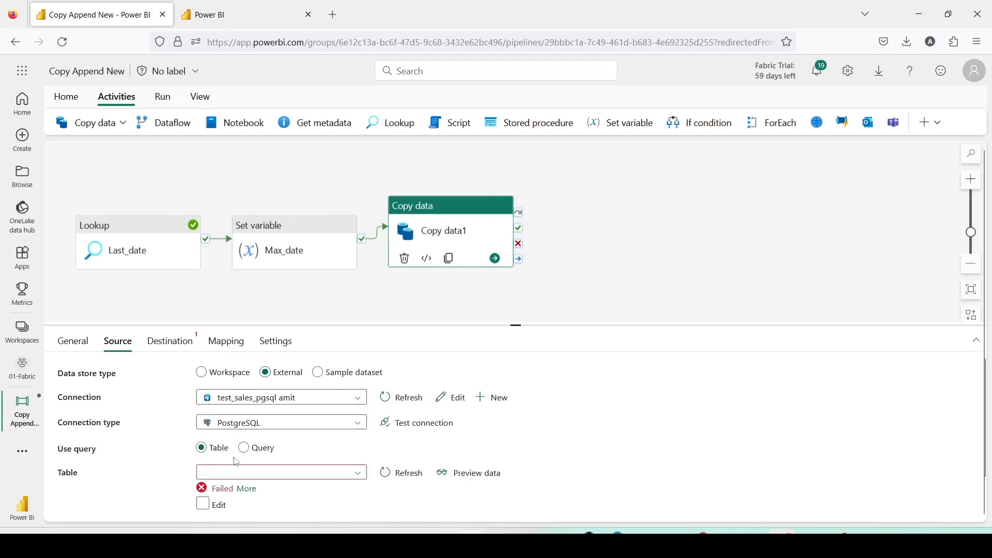
Switch the copy source to a query and enter select * from sales_data.sales_fact where sales_date > '@{variables('Max_date')}'.
scroll(237, 454, "down", 1)
left_click(244, 413)
left_click(254, 450)
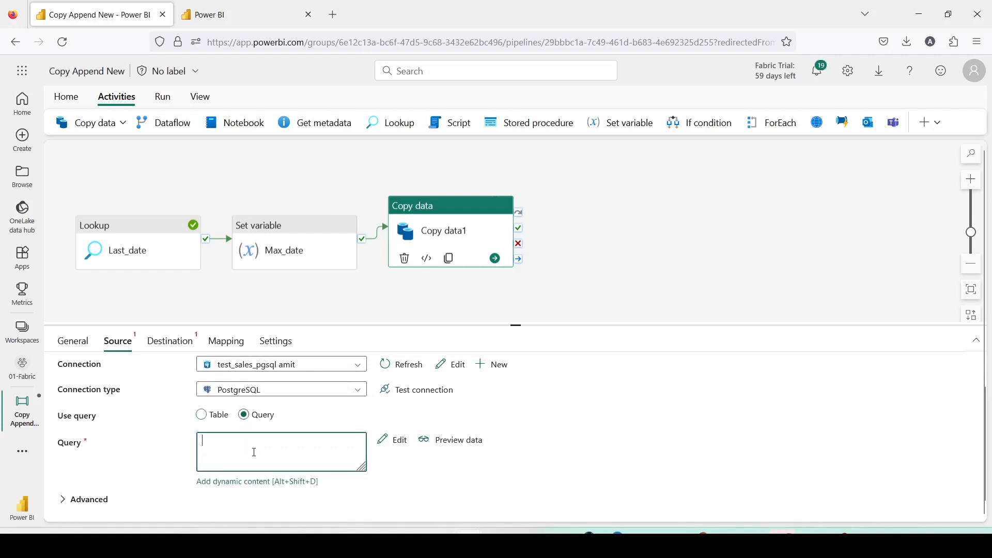
key("ctrl+v")
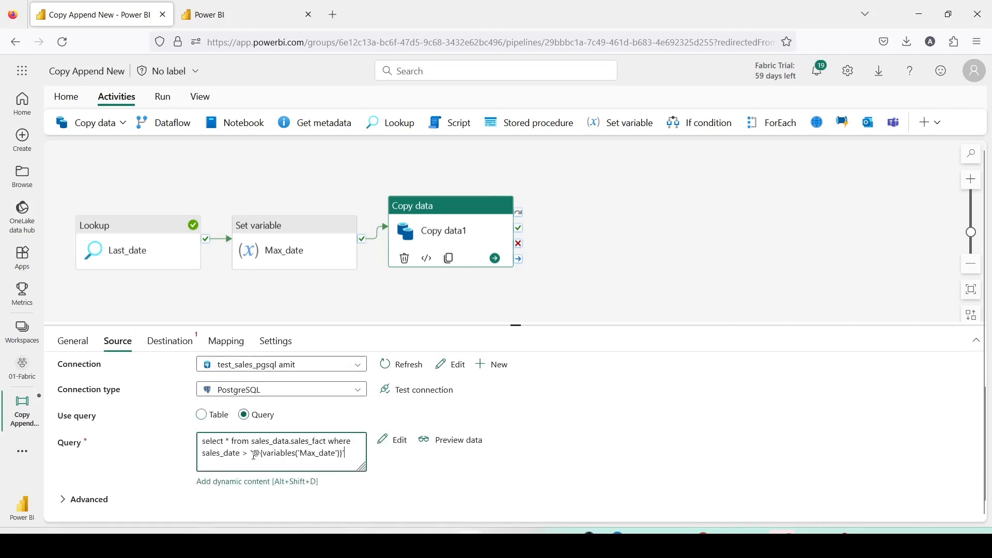
left_click_drag(252, 454, 349, 455)
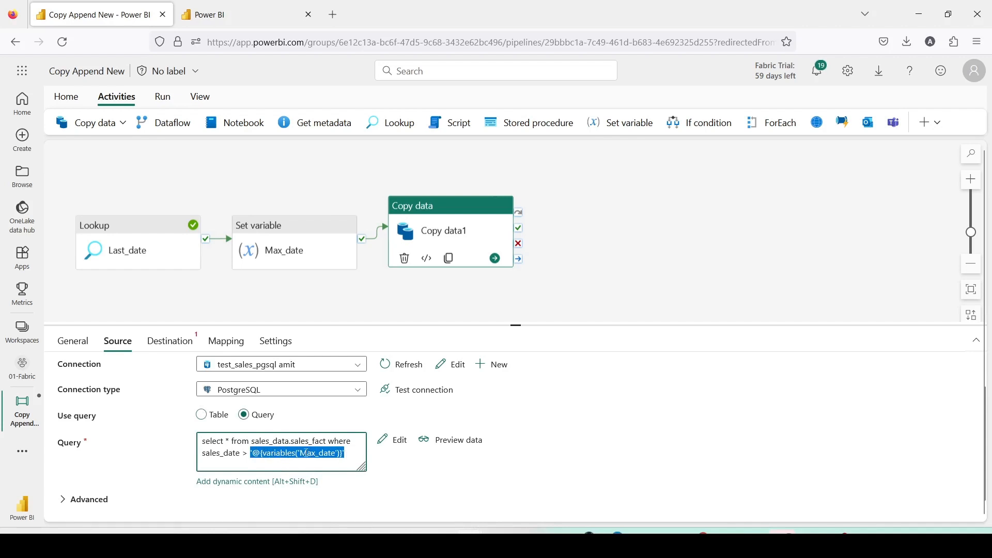
left_click_drag(348, 454, 252, 450)
left_click_drag(245, 438, 383, 468)
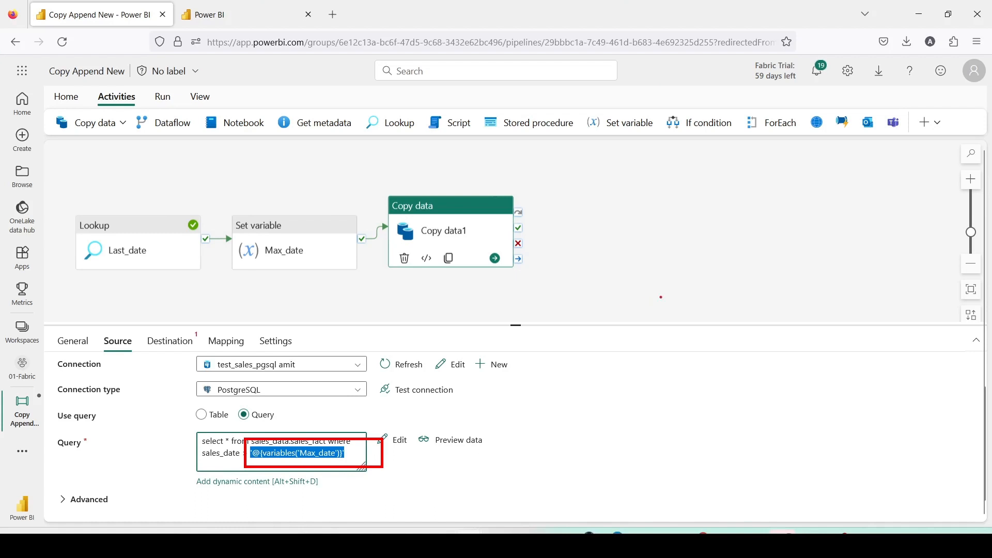
Preview the source data, supplying 2018-01-01 as the Max_date value, then close the preview.
left_click(454, 439)
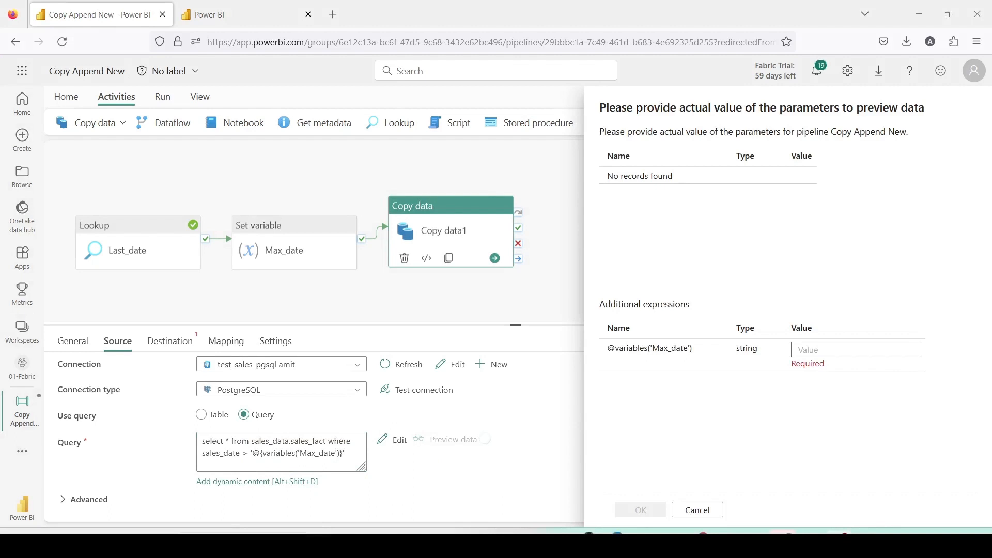
left_click(814, 349)
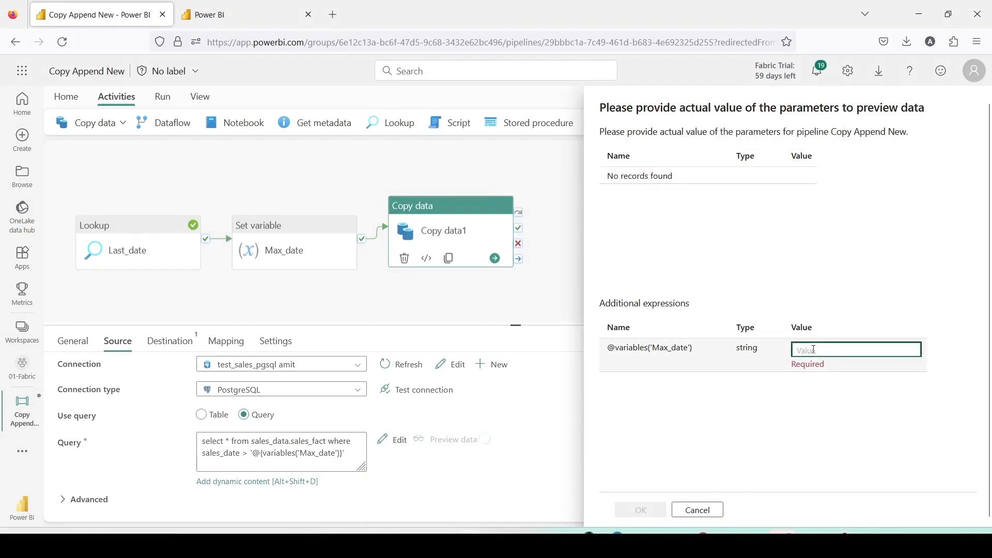
type("2018-01-01")
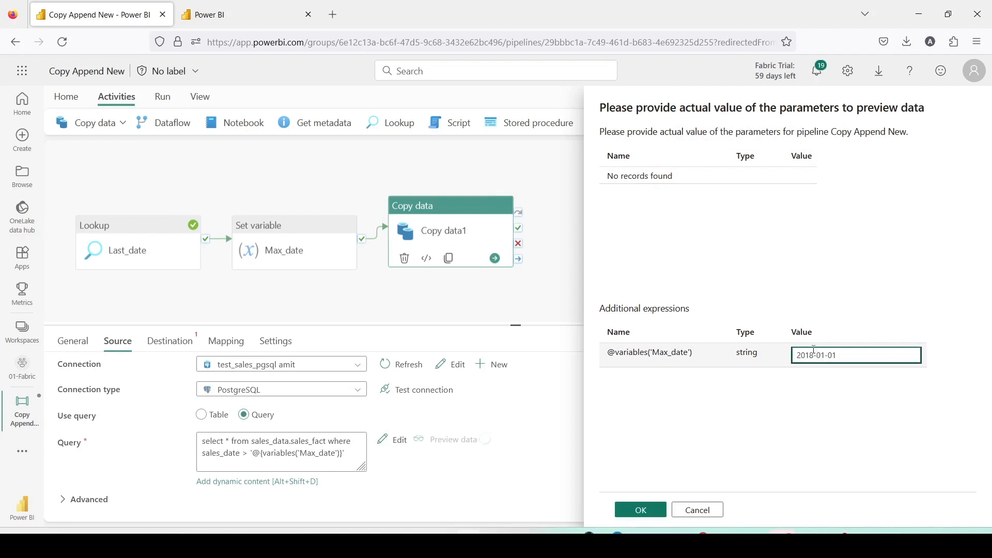
left_click(639, 510)
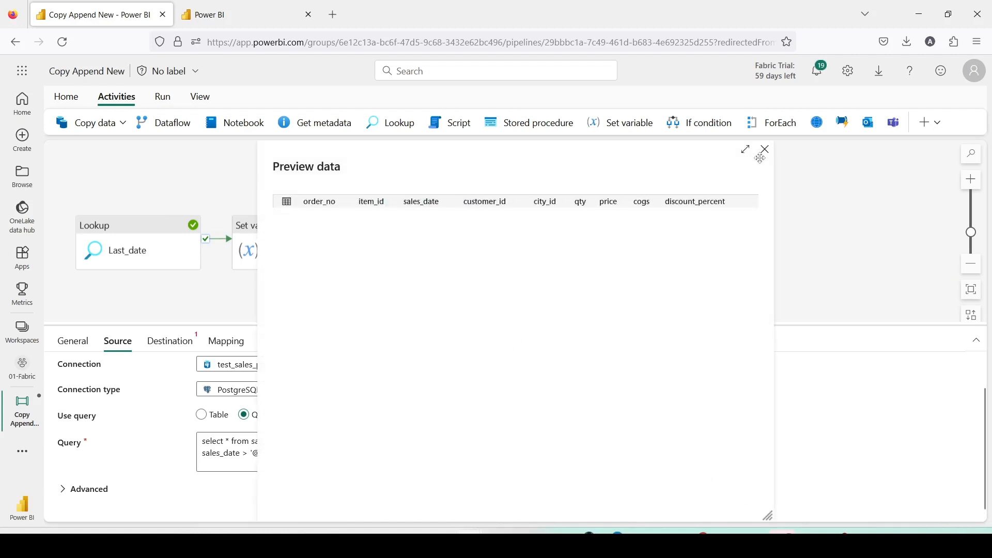
left_click(767, 151)
Set the copy destination to the Dest1Lake lakehouse, table sales_pg2.
left_click(177, 344)
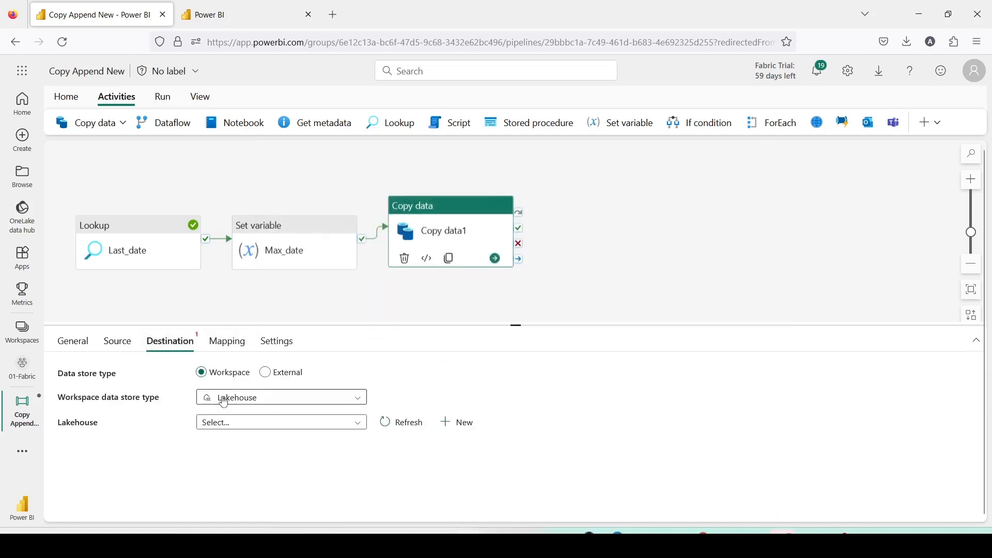
left_click(222, 423)
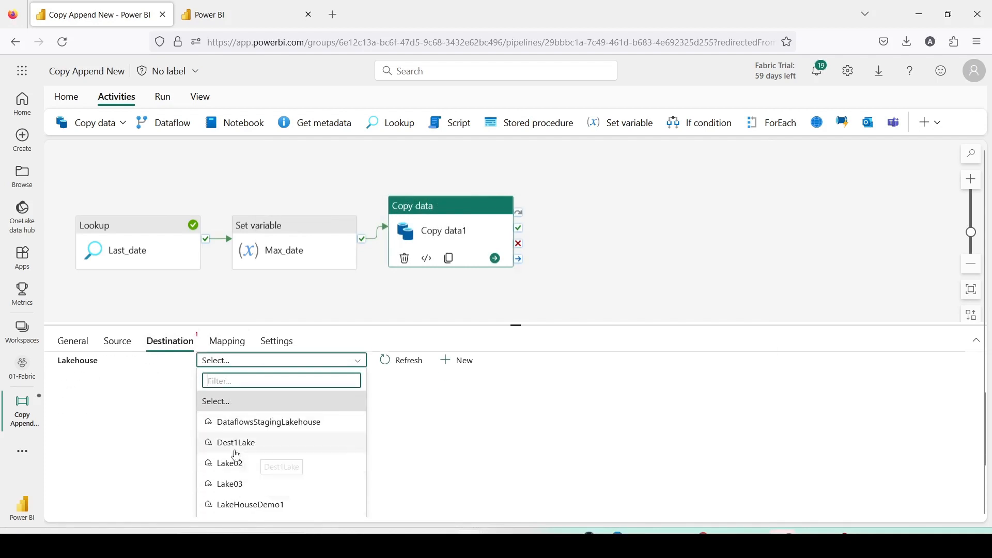
left_click(235, 445)
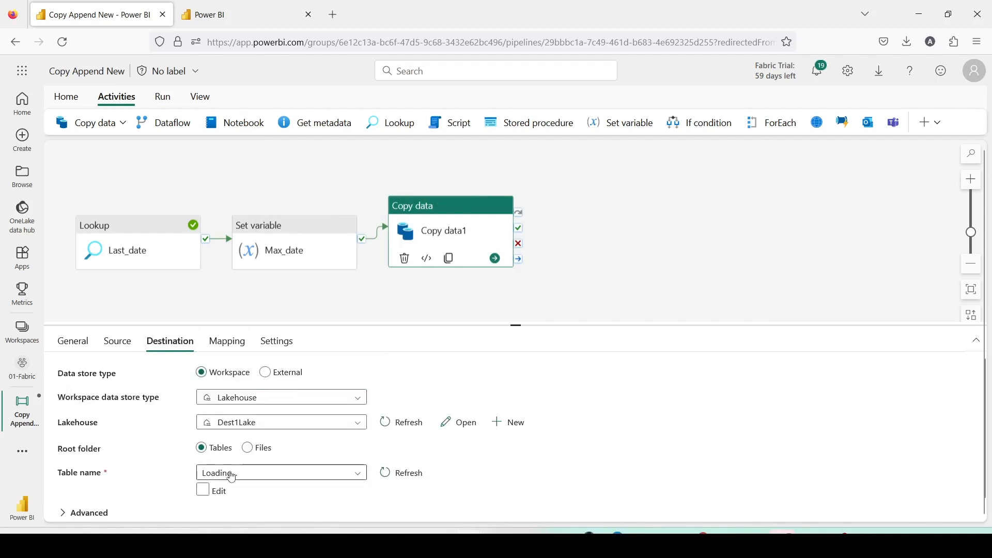
left_click(247, 480)
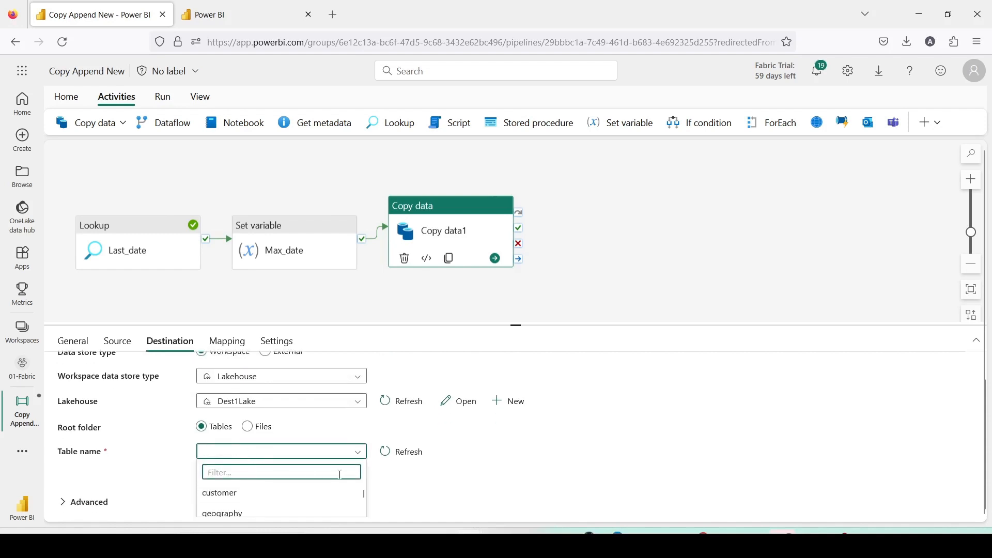
scroll(292, 496, "down", 3)
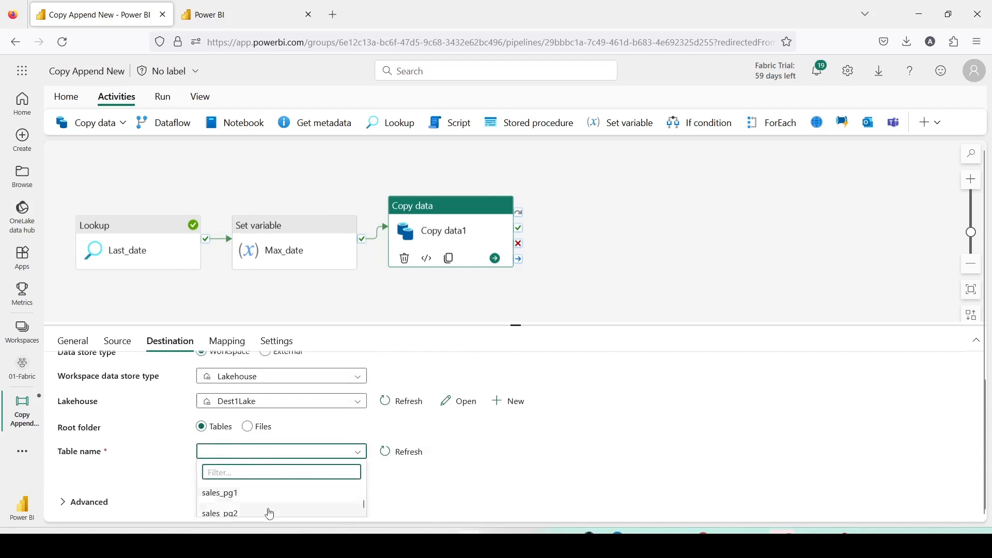
left_click(252, 513)
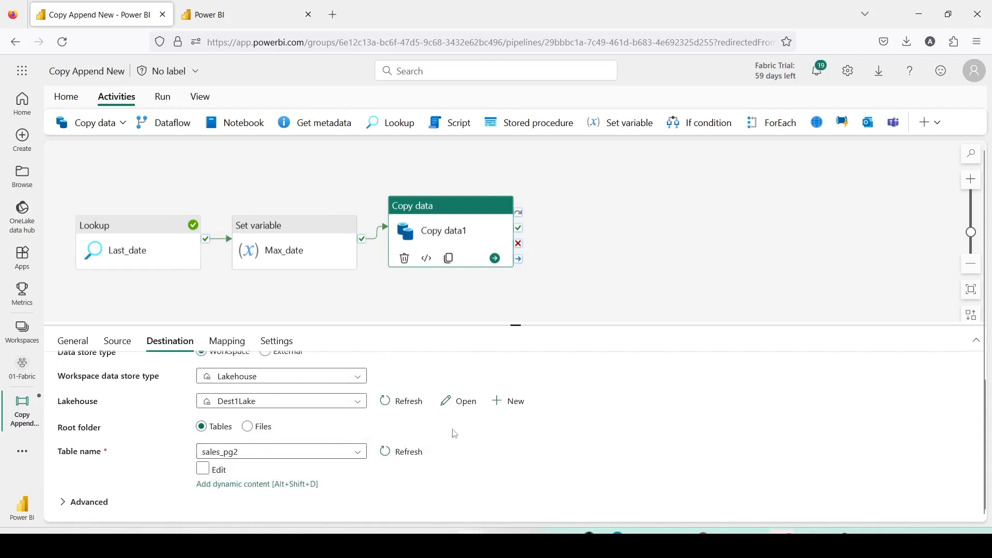
Import the mapping schemas, supplying 2018-01-01 as the Max_date value.
left_click(228, 345)
left_click(105, 395)
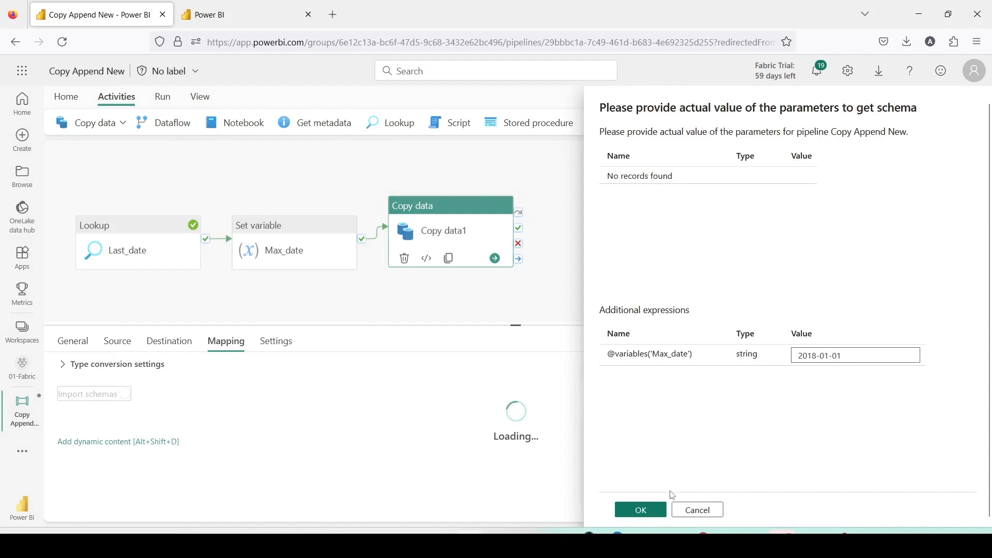
left_click(639, 510)
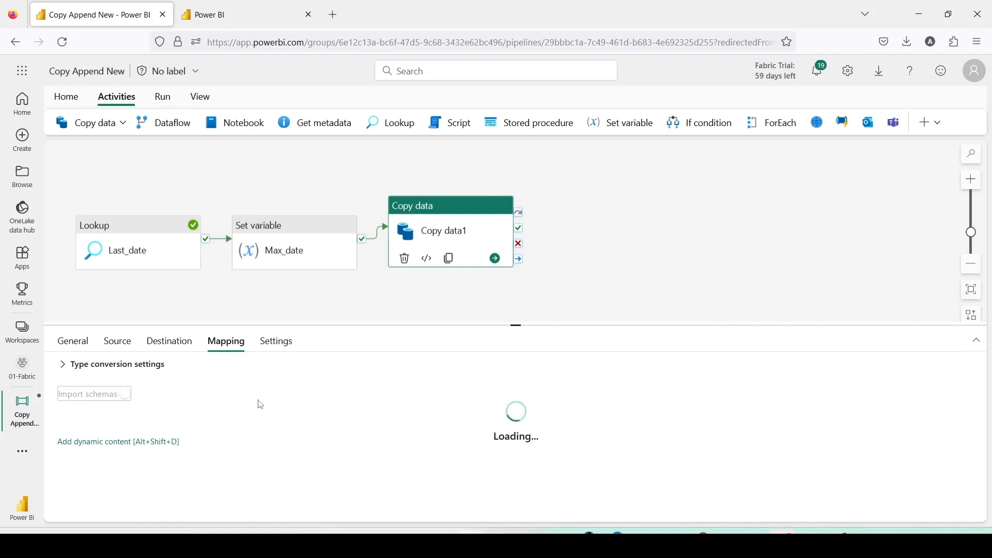
In the Dest1Lake SQL endpoint, expand dbo tables and query the top 100 rows of sales_pg2.
left_click(217, 15)
left_click(443, 239)
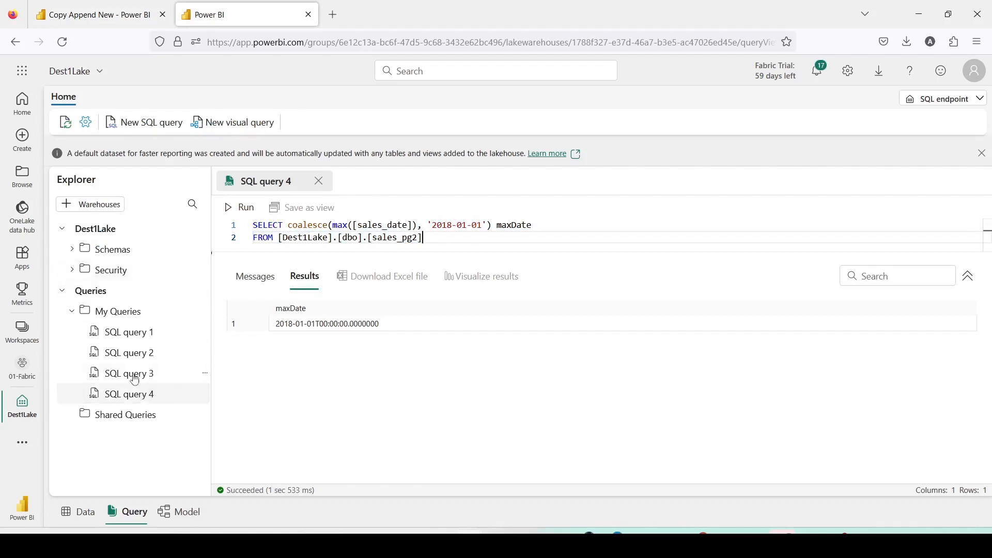
left_click(72, 249)
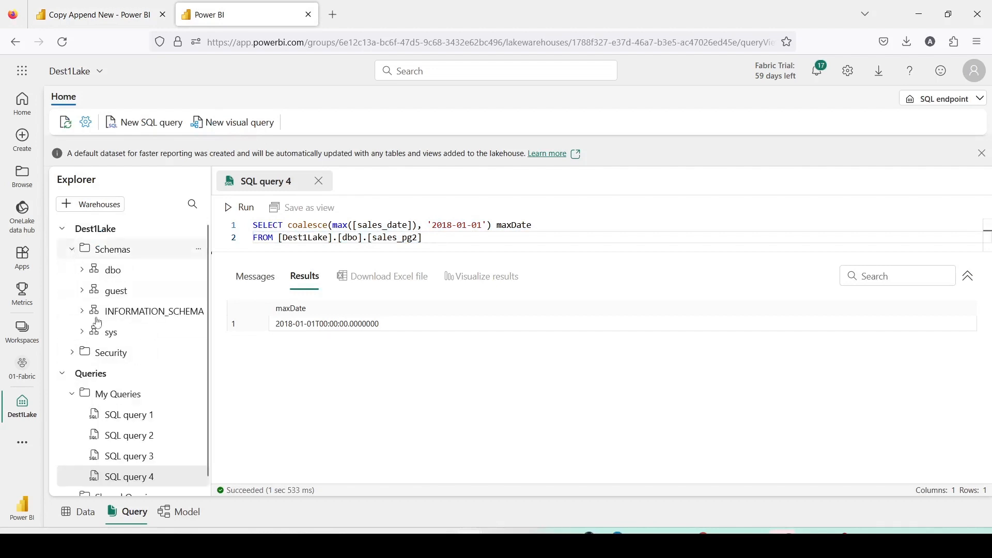
scroll(123, 435, "down", 1)
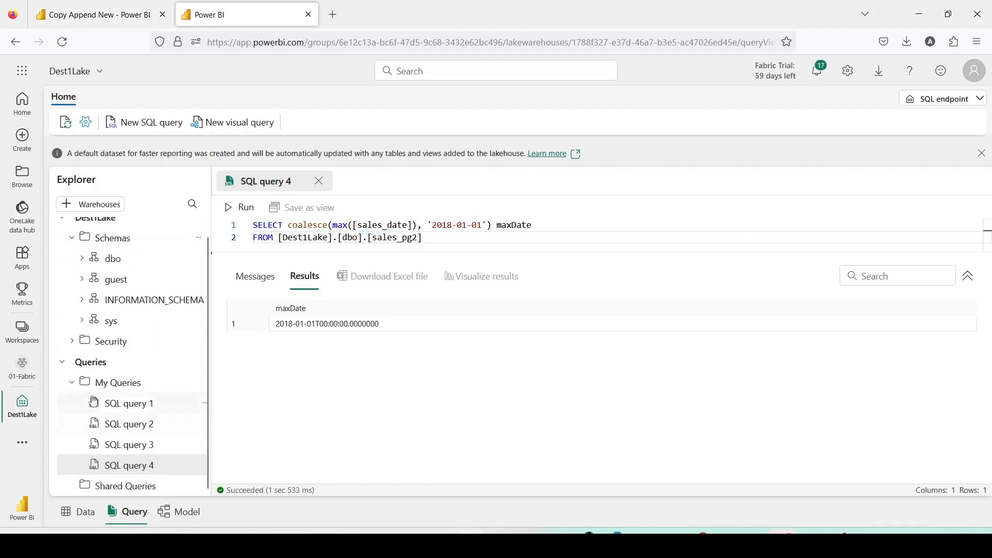
left_click(81, 258)
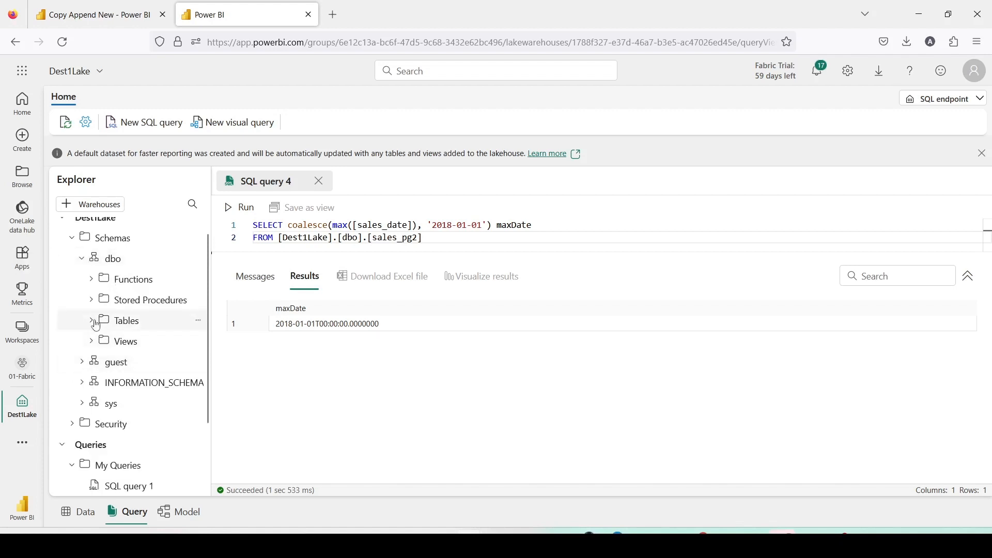
left_click(92, 320)
left_click(199, 423)
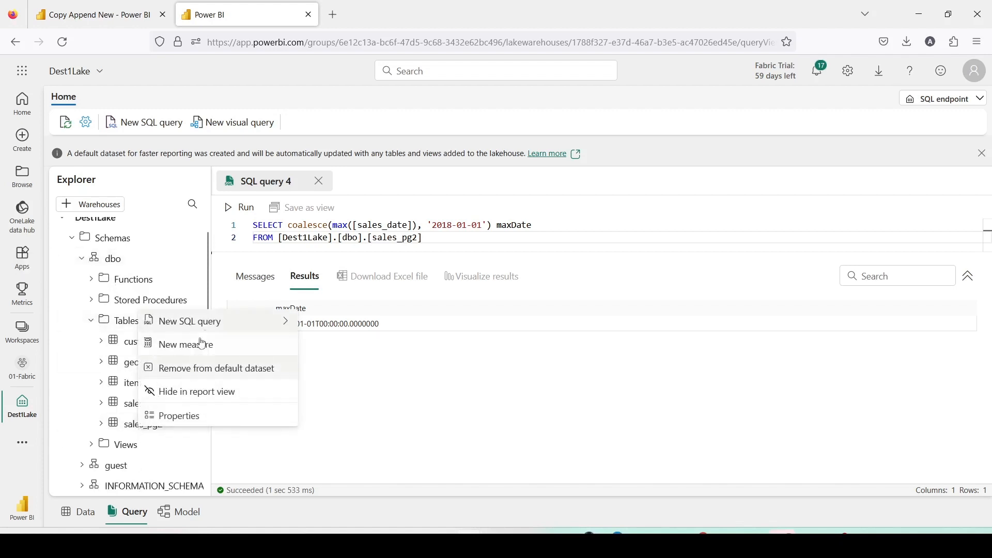
mouse_move(268, 329)
left_click(337, 322)
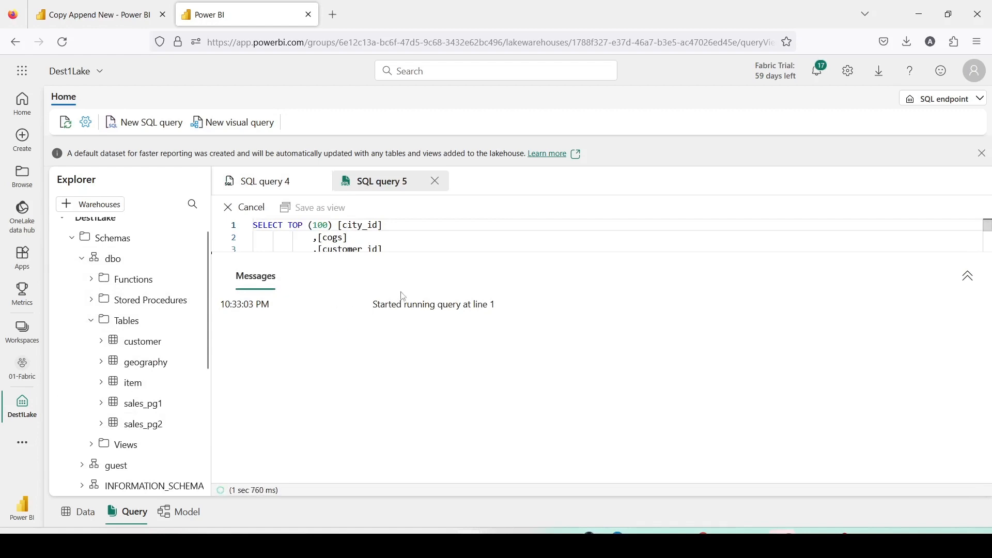
Review the copy activity's column mappings and settings.
left_click(103, 16)
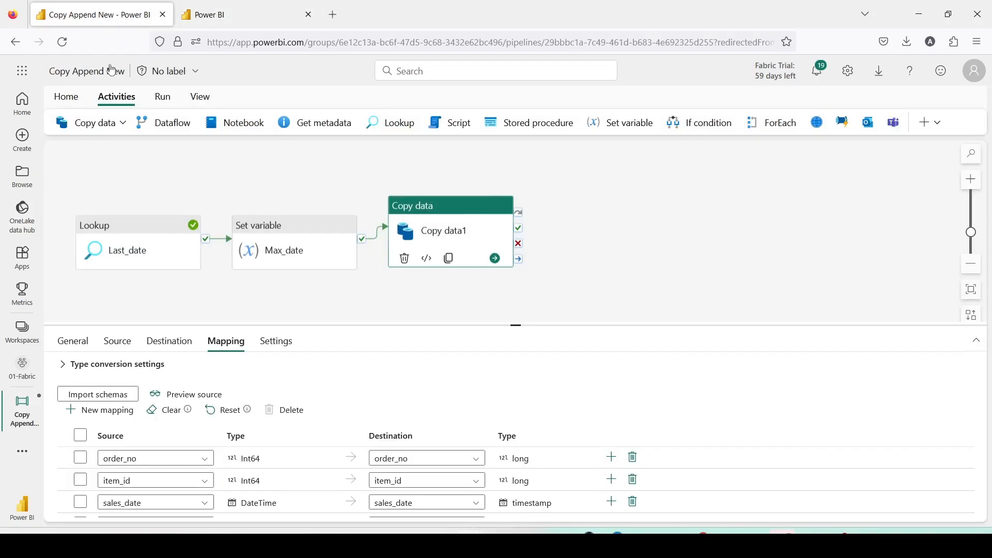
scroll(390, 385, "down", 3)
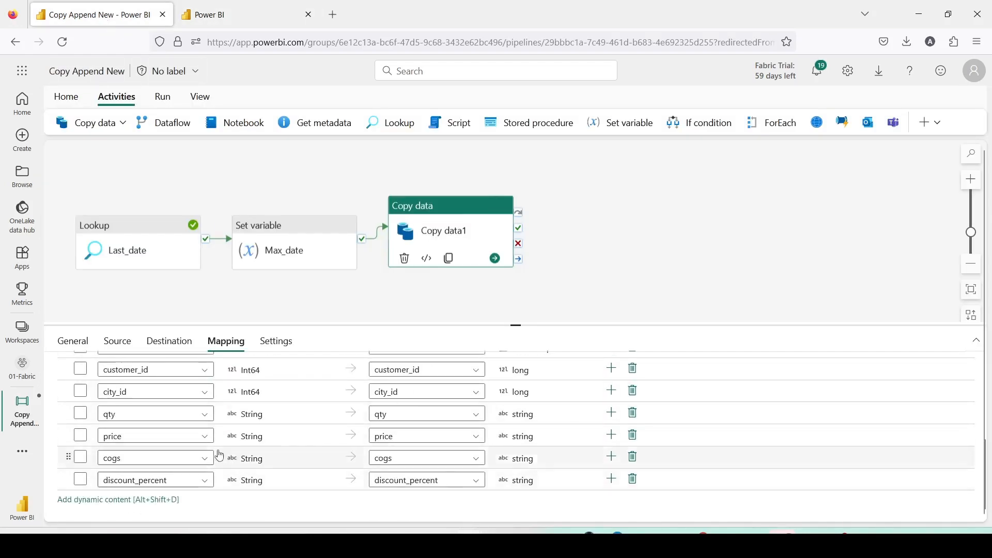
scroll(280, 411, "up", 2)
scroll(279, 410, "up", 1)
left_click(279, 346)
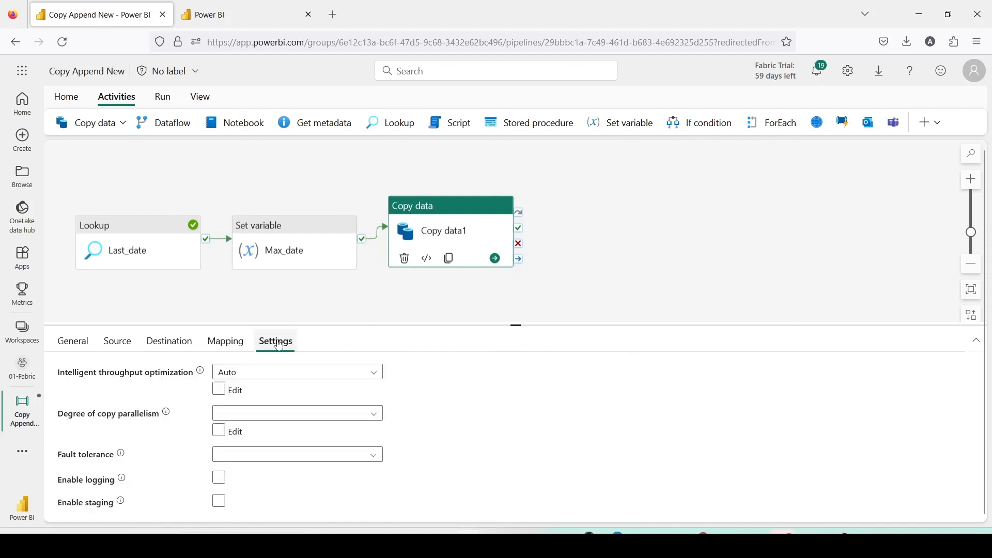
left_click(226, 342)
scroll(387, 416, "down", 4)
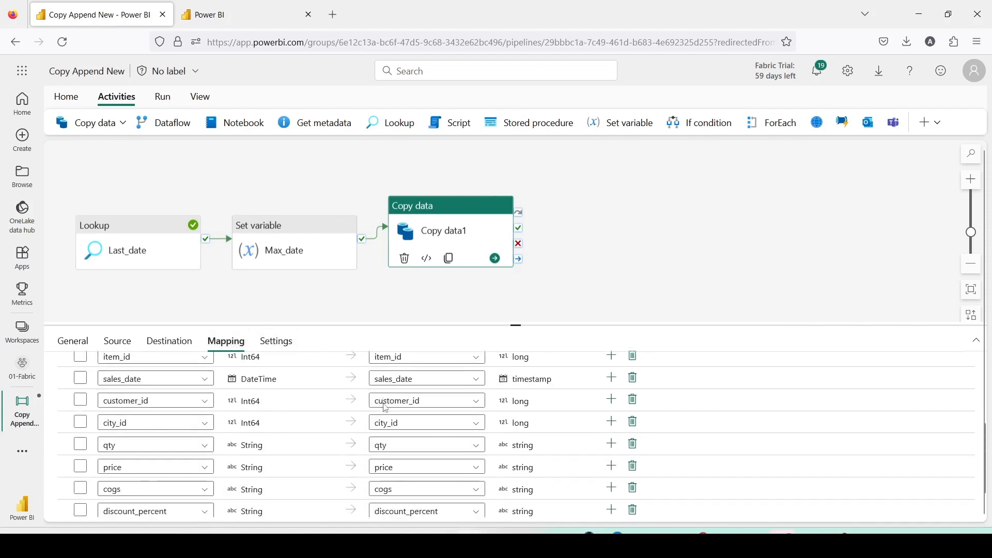
scroll(290, 414, "up", 4)
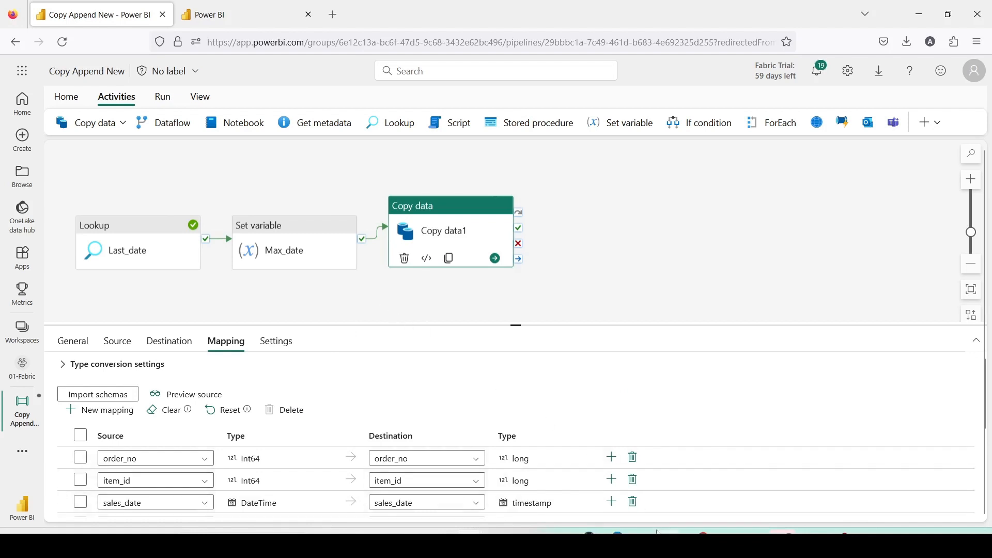
mouse_move(667, 532)
In pgAdmin, insert sales before 2019-07-01 from sales_data.sales into sales_data.sales_fact.
left_click(810, 543)
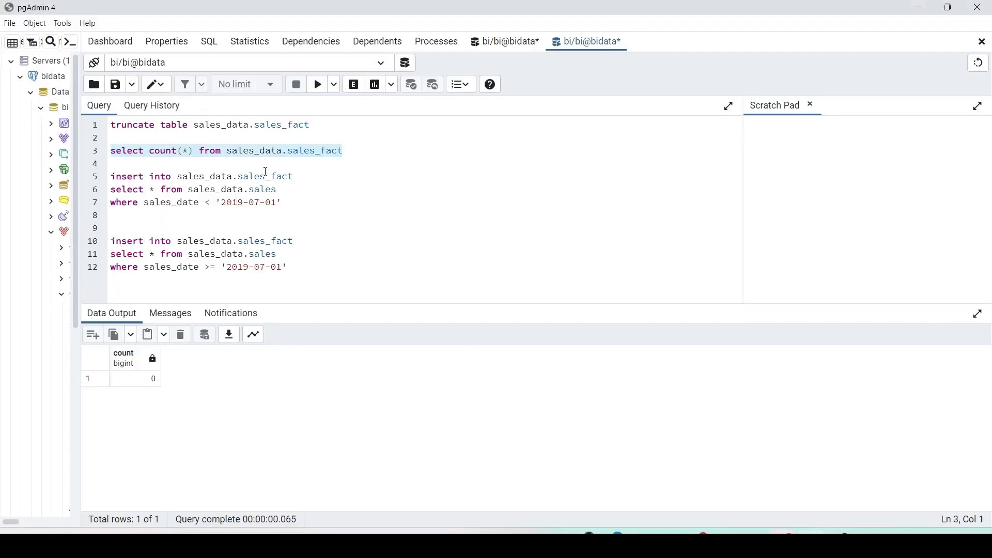
left_click(317, 88)
left_click_drag(283, 204, 105, 185)
left_click(318, 84)
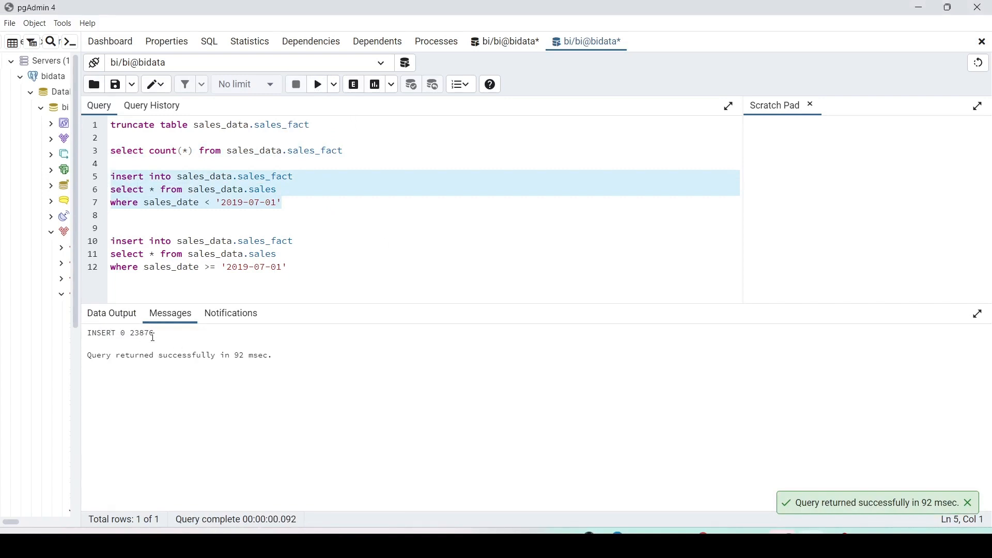
Save the pipeline and validate it.
key("alt+Tab")
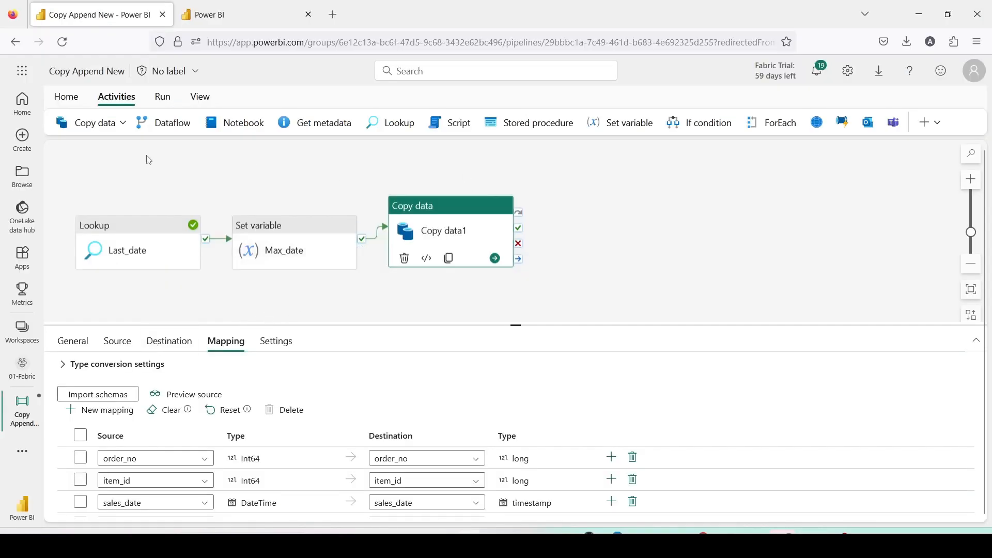
left_click(66, 96)
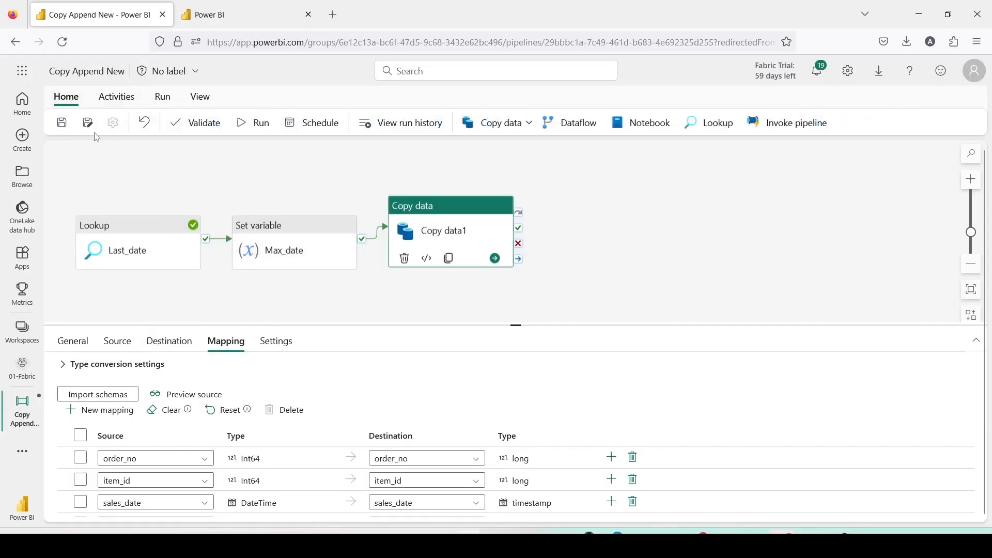
left_click(61, 123)
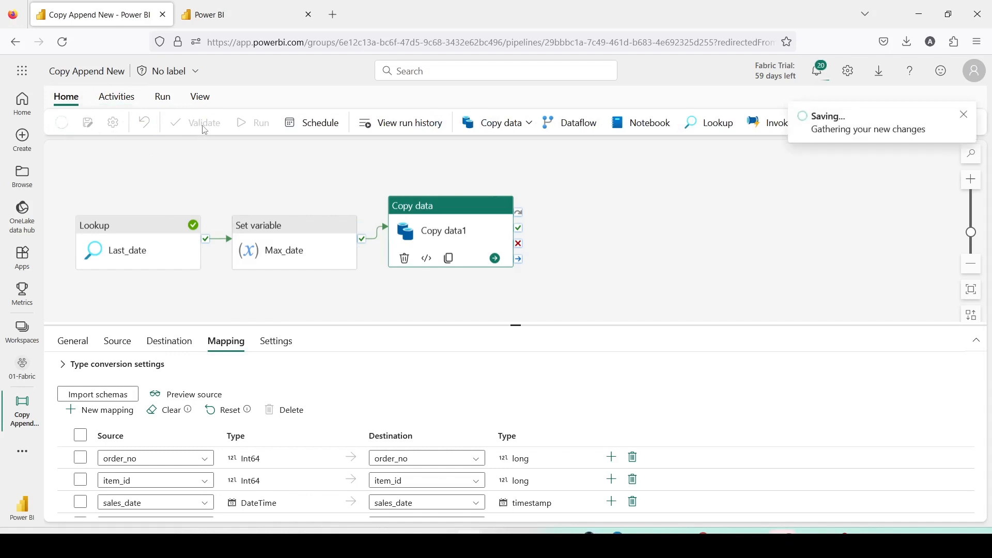
left_click(205, 131)
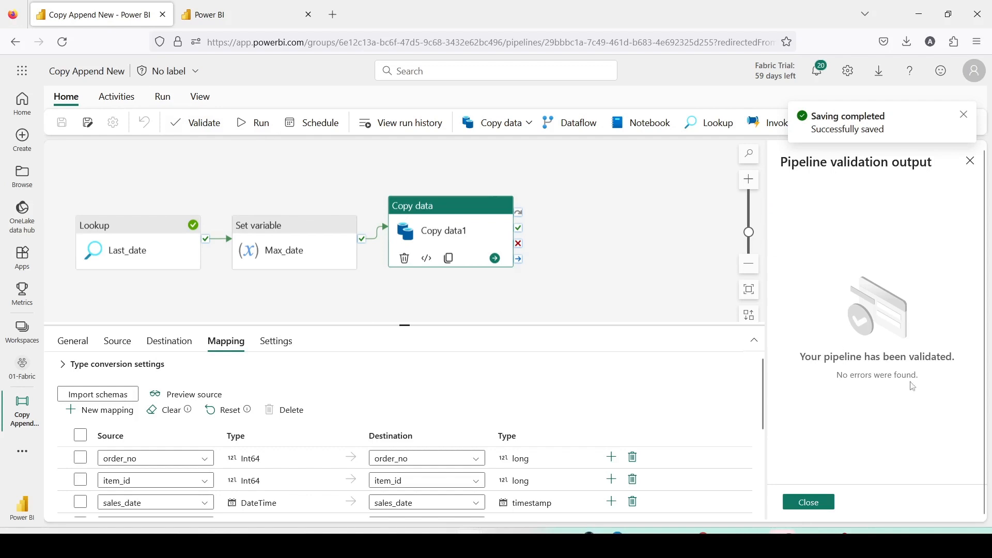
Run the pipeline and check its recent run history.
left_click(255, 122)
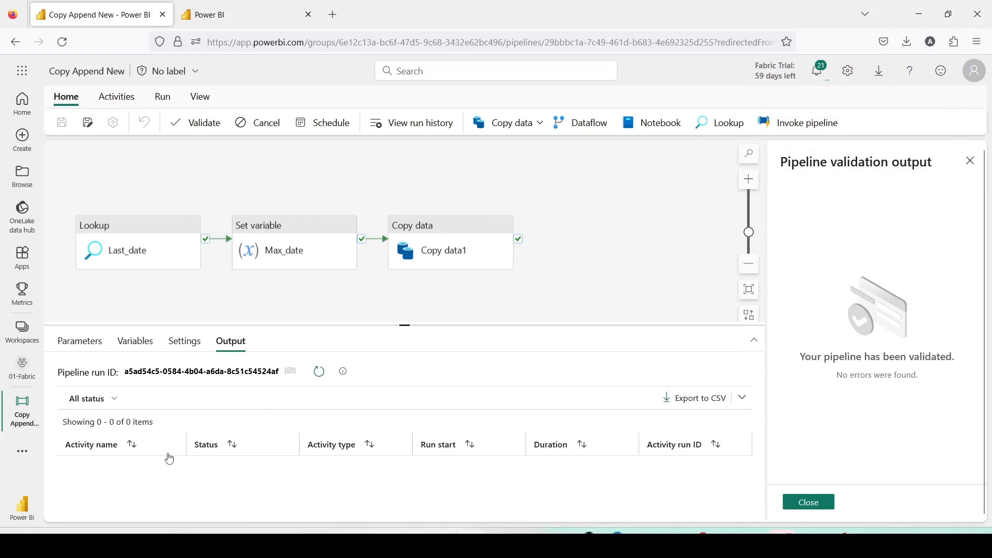
left_click(423, 132)
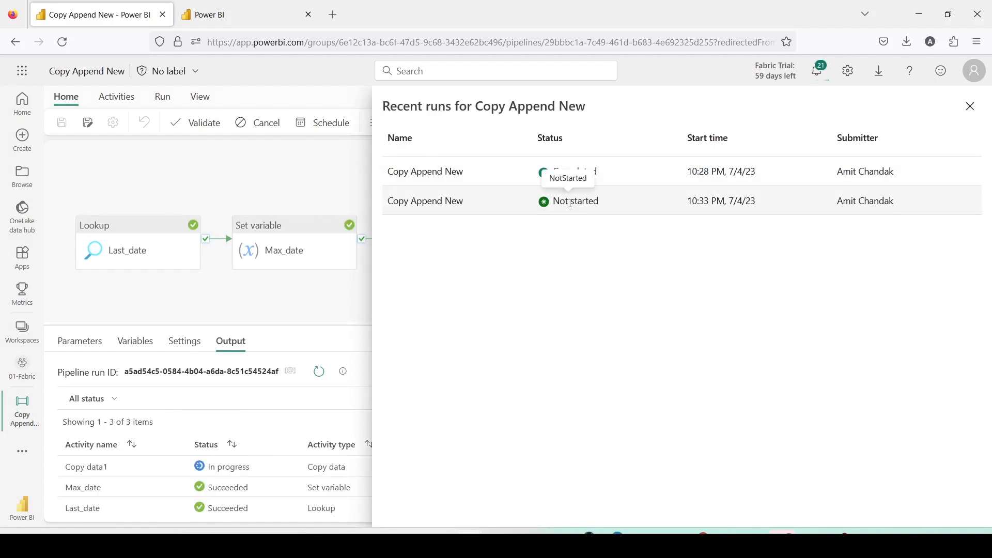
left_click(336, 178)
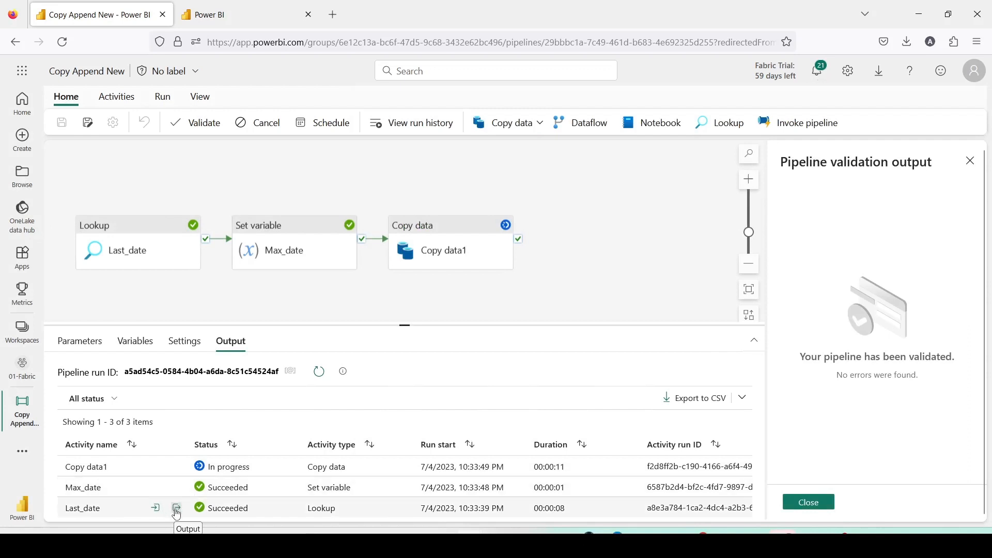
Inspect the outputs of the Last_date lookup and Max_date variable activities in the run results.
left_click(176, 511)
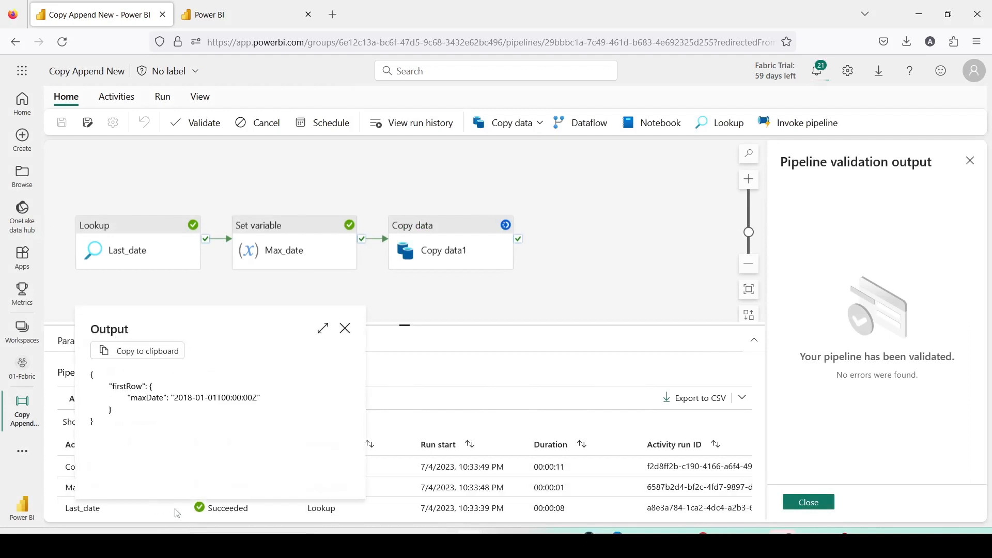
left_click(346, 328)
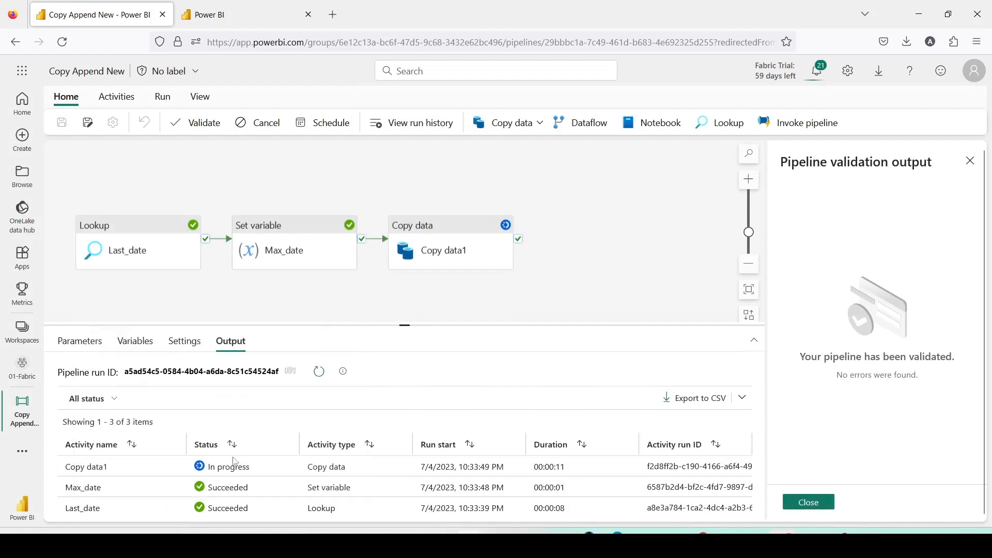
left_click(177, 488)
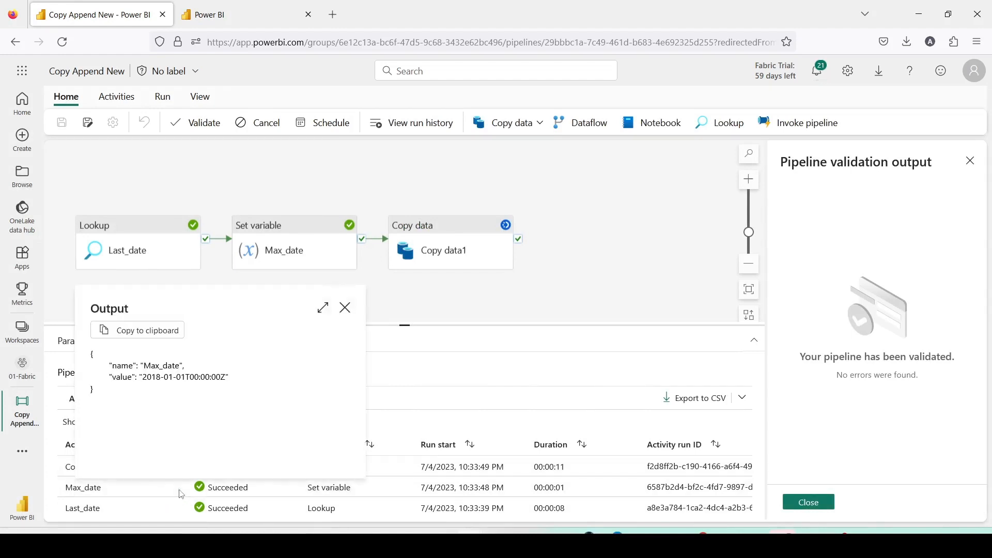
left_click(345, 310)
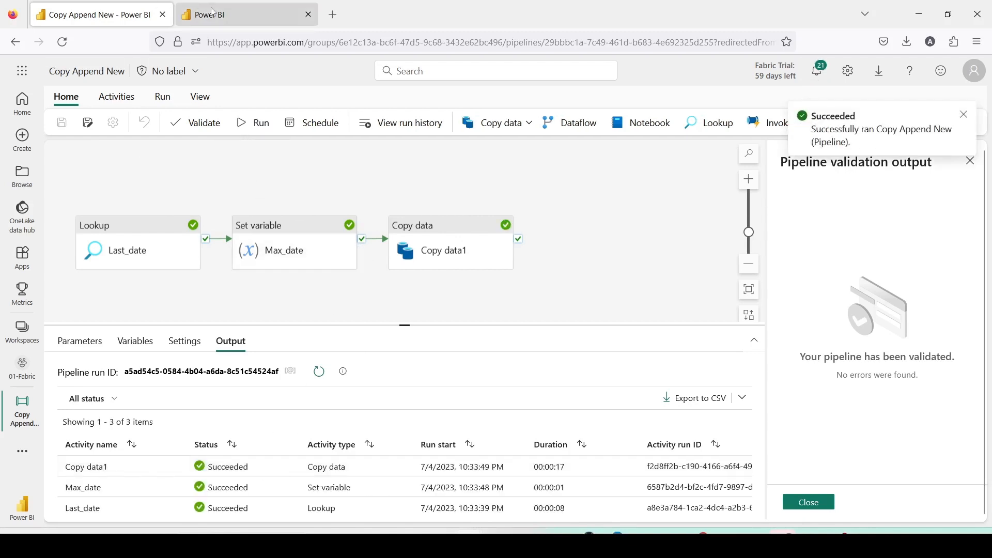
In the Dest1Lake SQL endpoint, change the query to SELECT count(*) on sales_pg2 and run it.
left_click(240, 15)
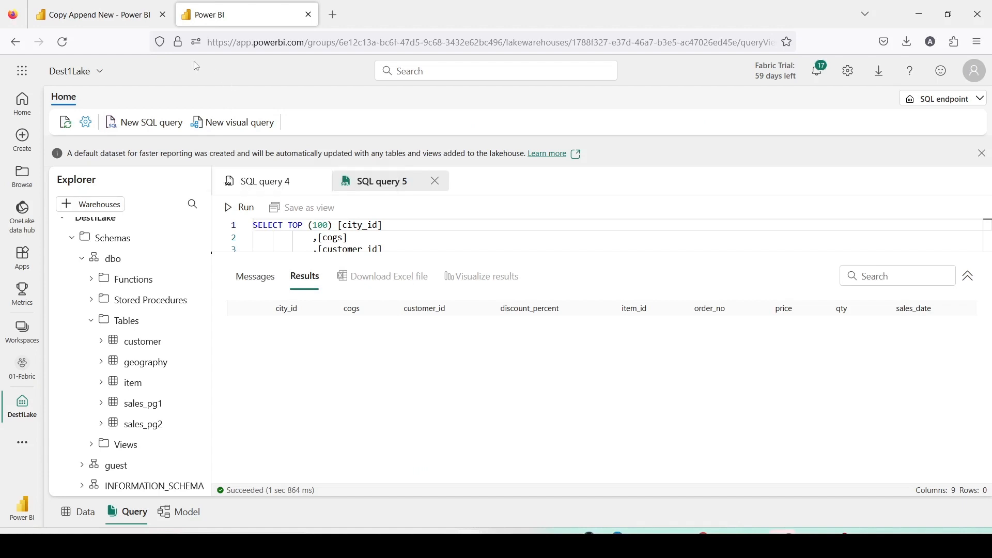
left_click_drag(290, 226, 400, 235)
type("c")
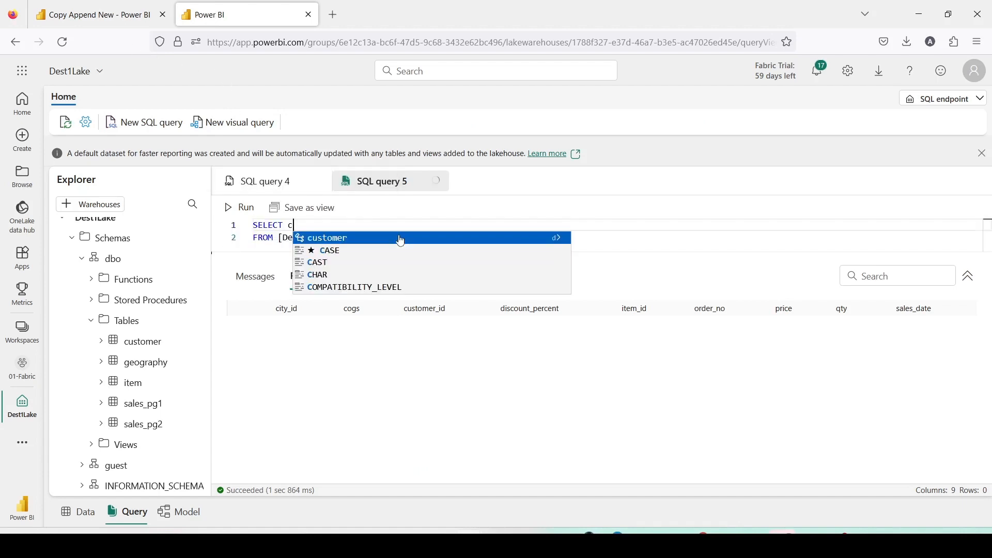
type("ount(*")
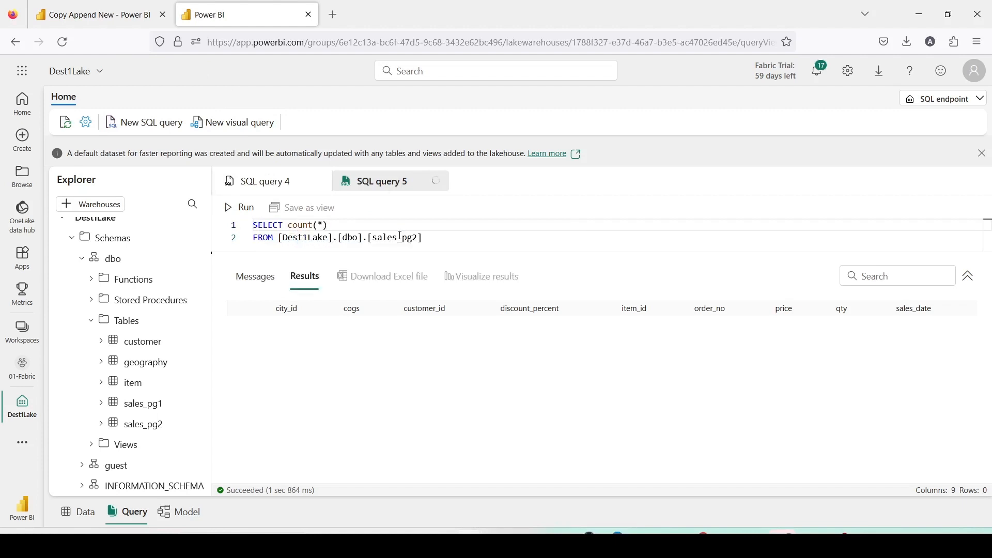
key("ctrl+a")
left_click(250, 212)
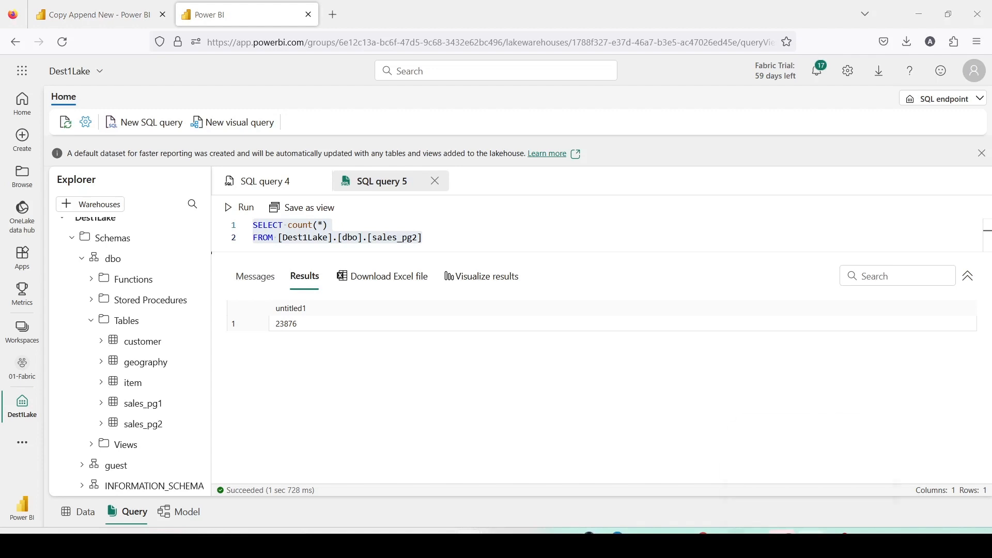
In pgAdmin, insert sales from 2019-07-01 onward from sales_data.sales into sales_data.sales_fact.
left_click(810, 542)
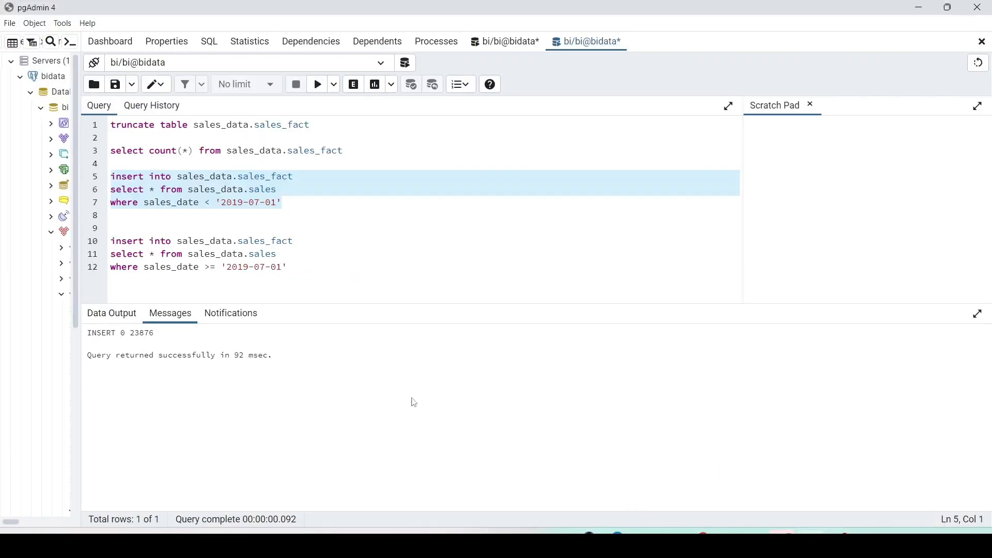
left_click(303, 270)
left_click_drag(304, 270, 111, 241)
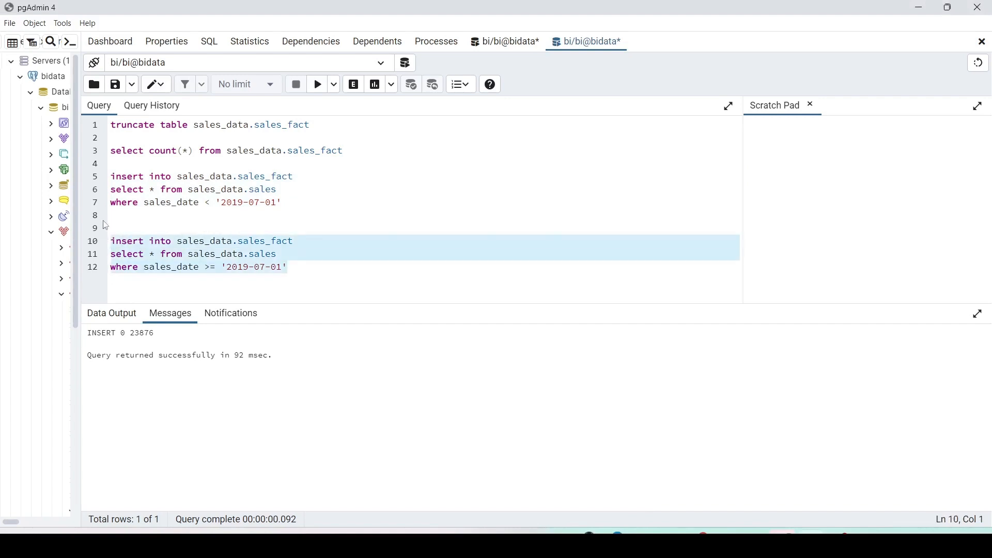
left_click(319, 89)
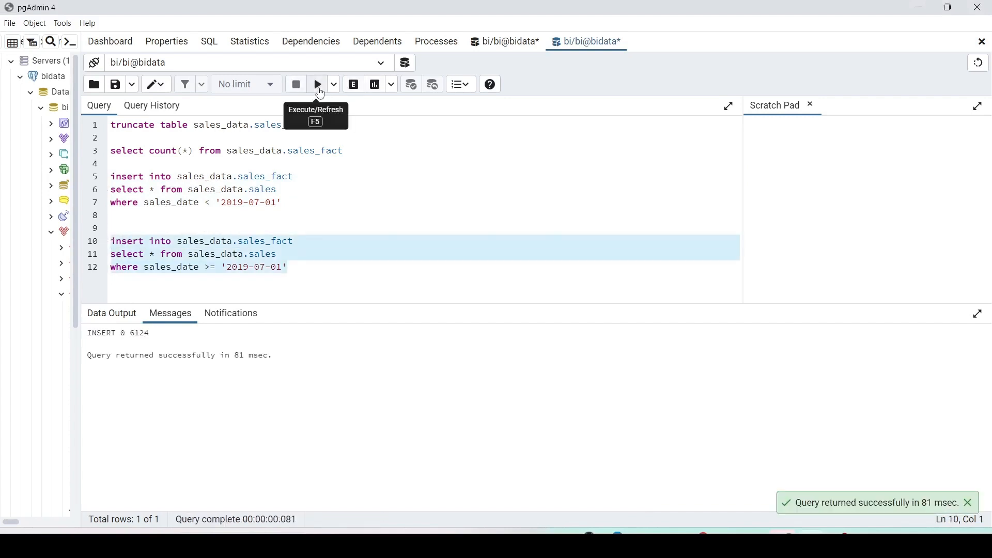
Count the rows in sales_data.sales_fact, then return to the pipeline in the browser.
left_click_drag(373, 146, 111, 151)
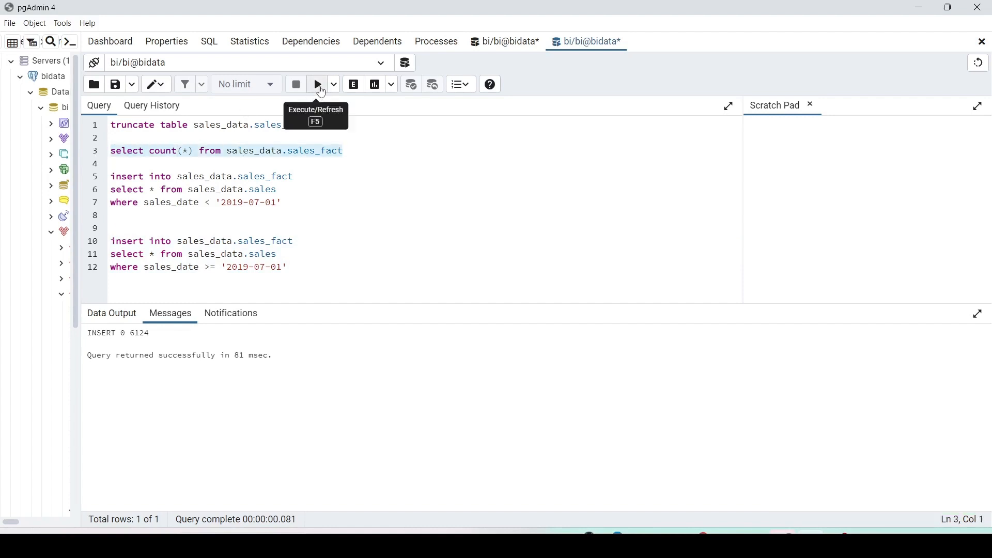
left_click(319, 85)
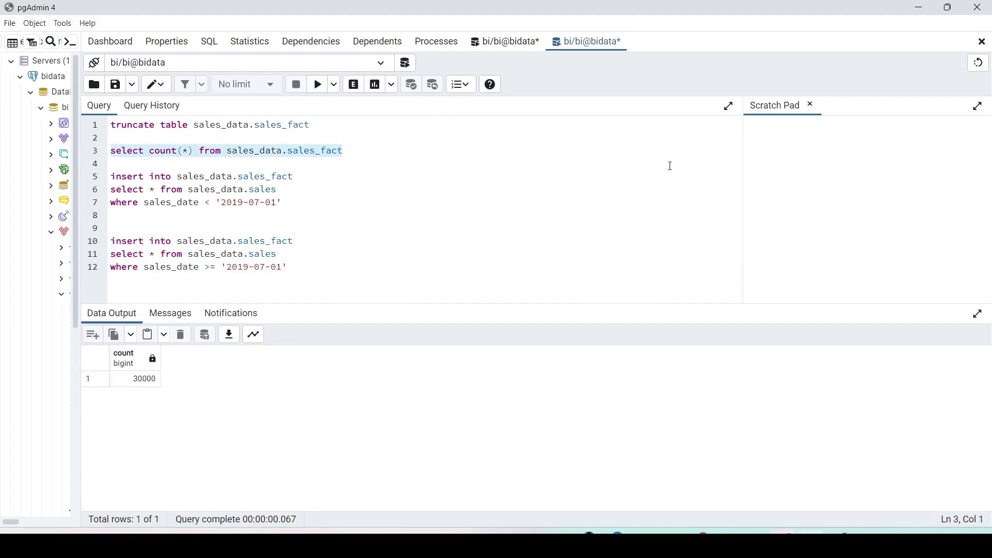
left_click(923, 8)
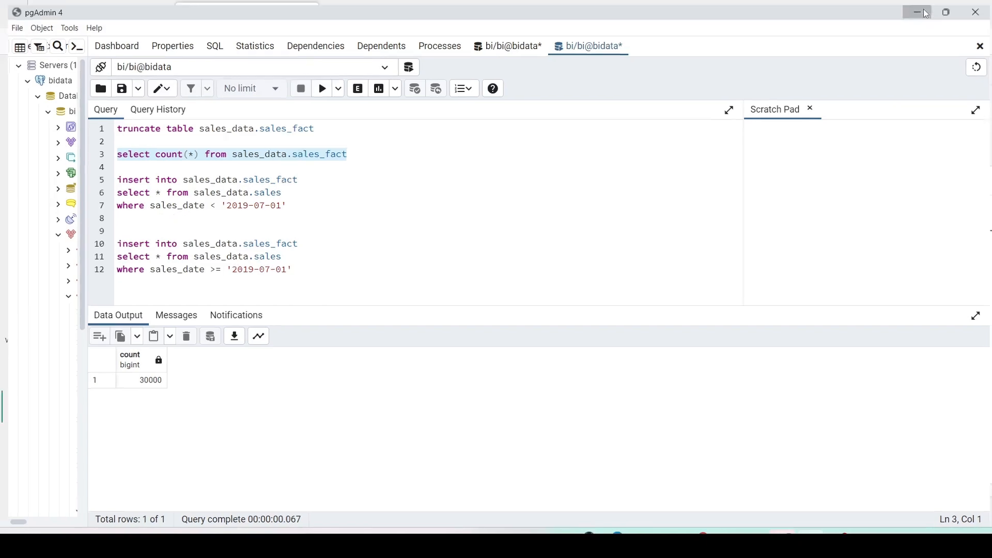
left_click(100, 19)
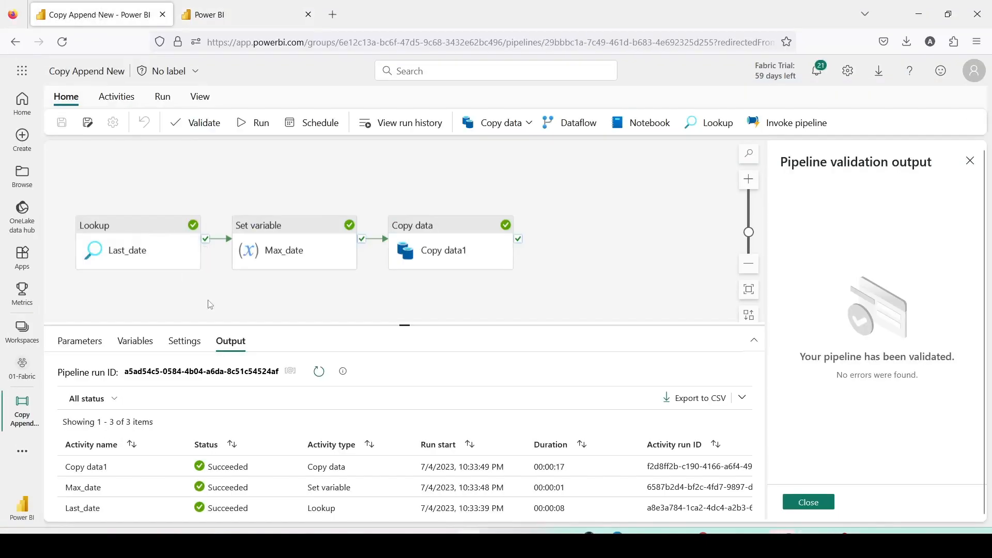
Run the pipeline again and inspect the Last_date lookup output.
left_click(257, 125)
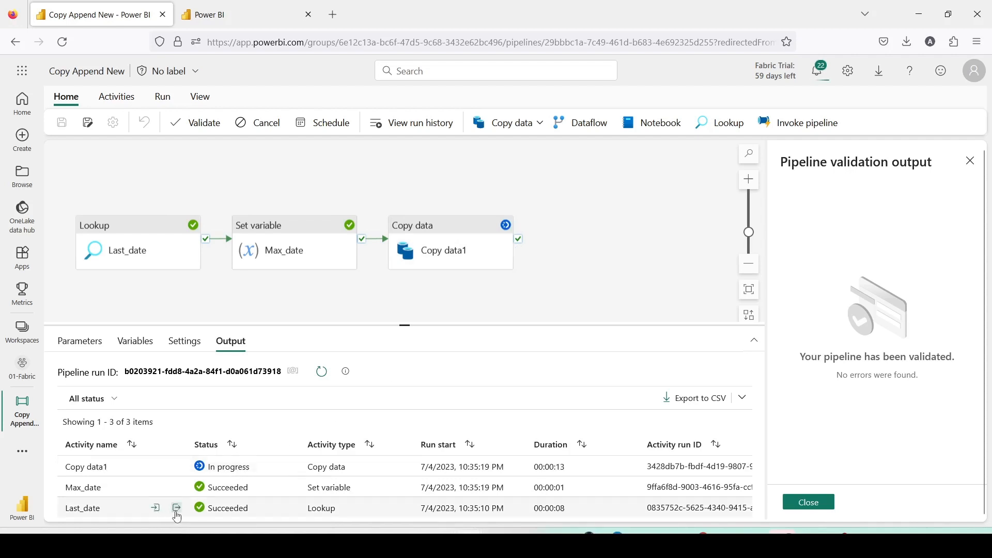
left_click(176, 509)
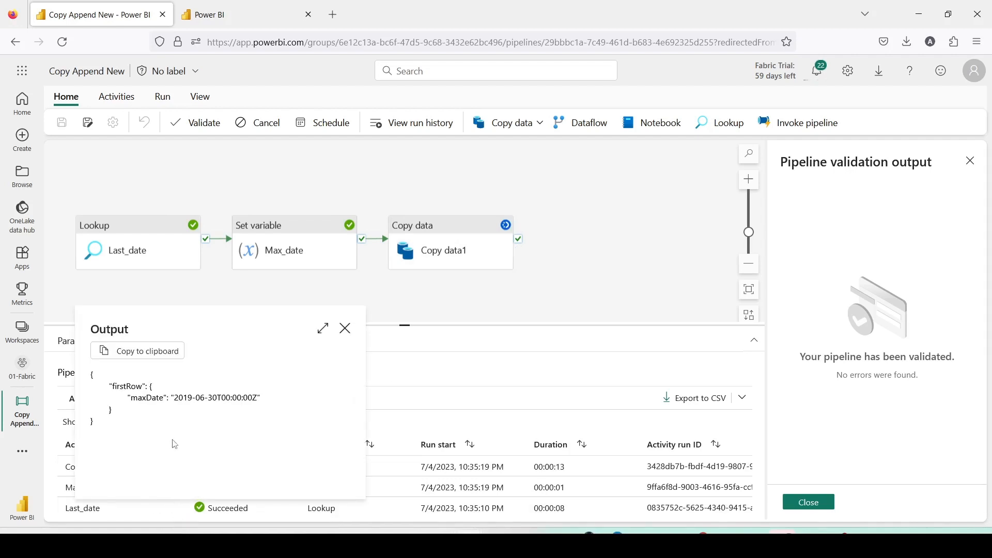
left_click(345, 329)
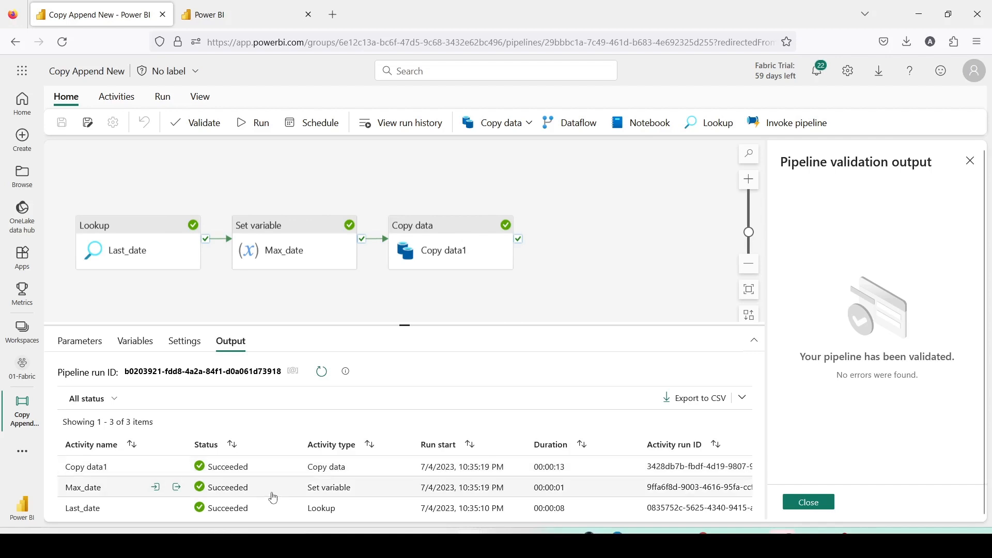
Rerun the row count query on sales_pg2 in the Dest1Lake SQL endpoint.
left_click(235, 21)
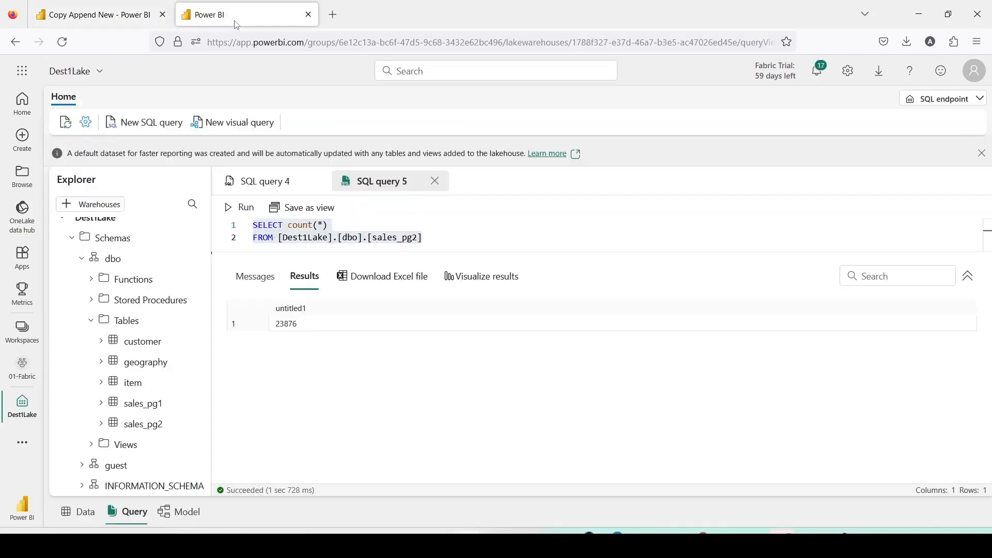
left_click(230, 210)
Return to the Copy Append New pipeline and run it once more.
left_click(97, 15)
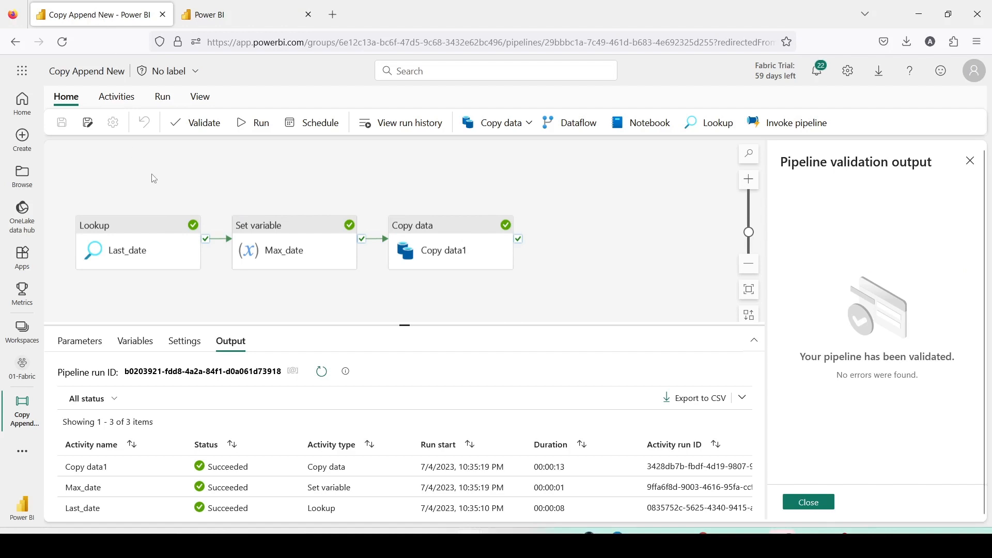
left_click(250, 132)
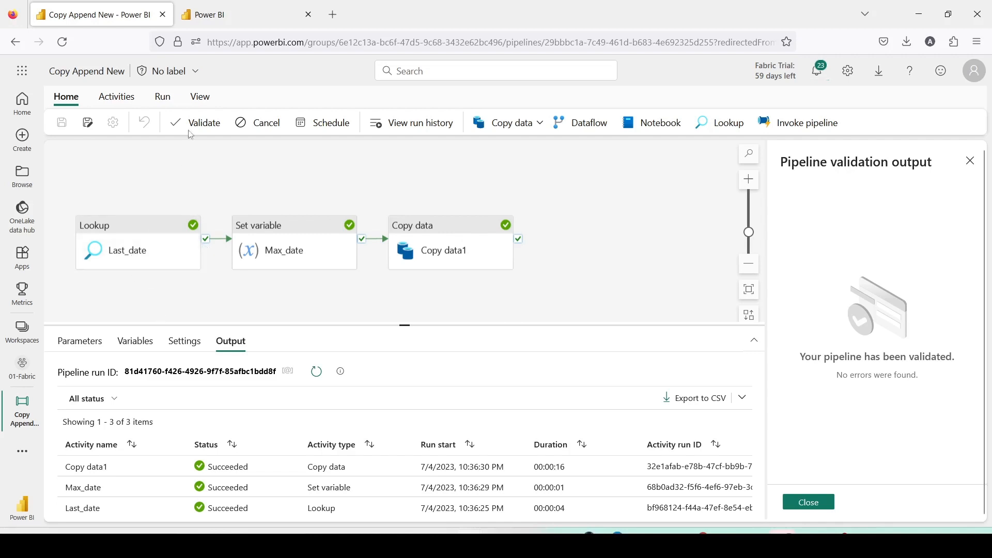
Run the sales_pg2 count query again in the lakehouse SQL endpoint.
left_click(209, 17)
left_click(240, 207)
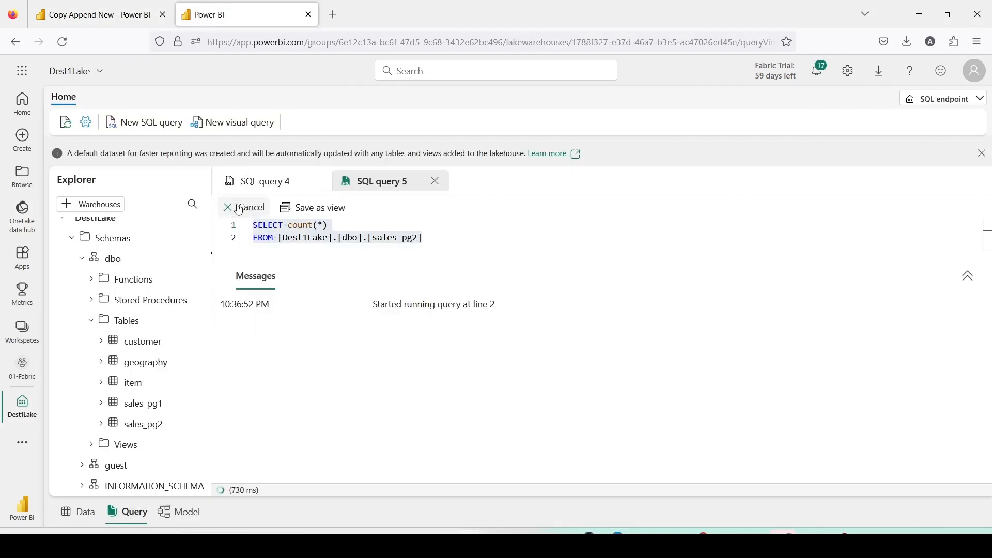